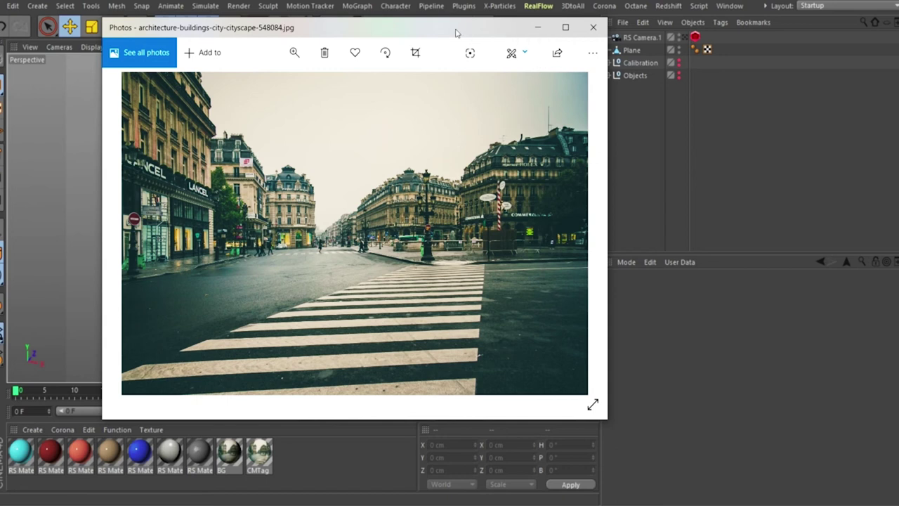
mouse_move(465, 31)
left_mouse_down()
mouse_move(464, 38)
mouse_move(461, 31)
left_mouse_up()
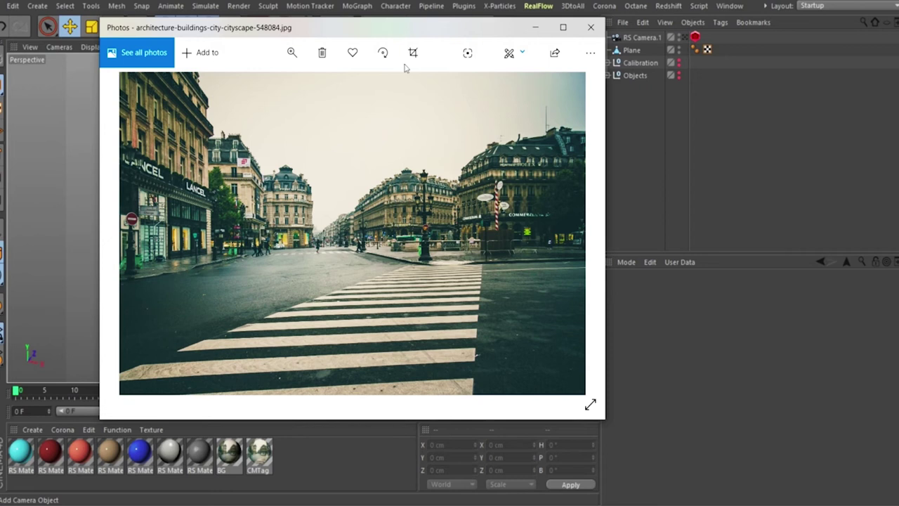
left_click_drag(422, 26, 443, 22)
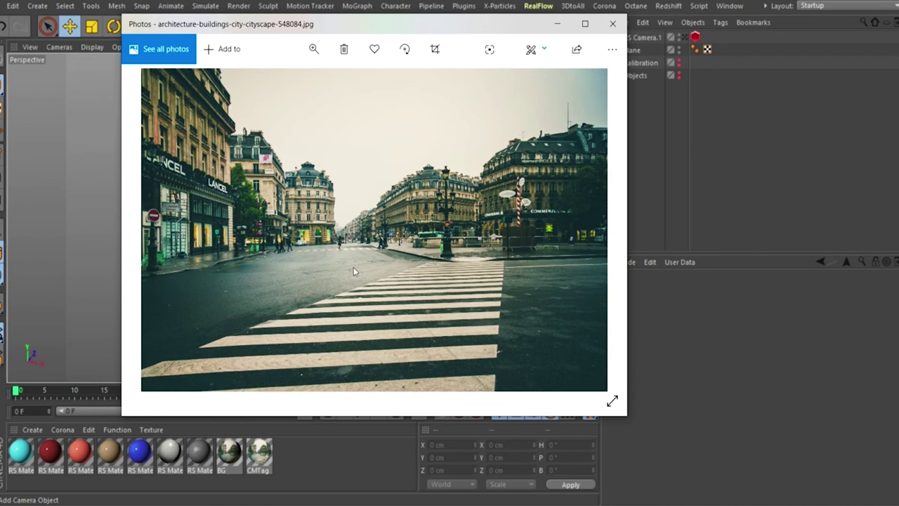
left_click_drag(428, 24, 441, 24)
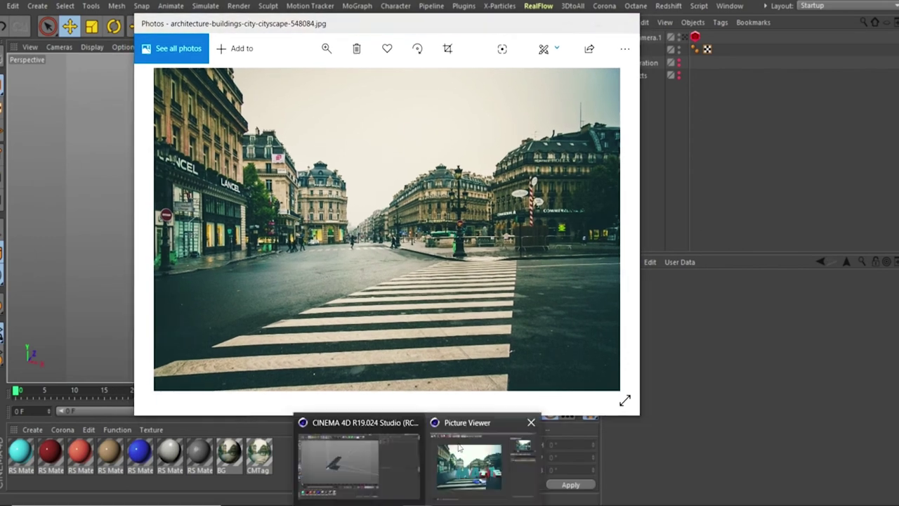
Open the rendered snapshot in the Picture Viewer and examine the MATTE letters, blue logo, shadows and wet-road reflections up close.
left_click(472, 458)
left_click_drag(440, 50, 438, 27)
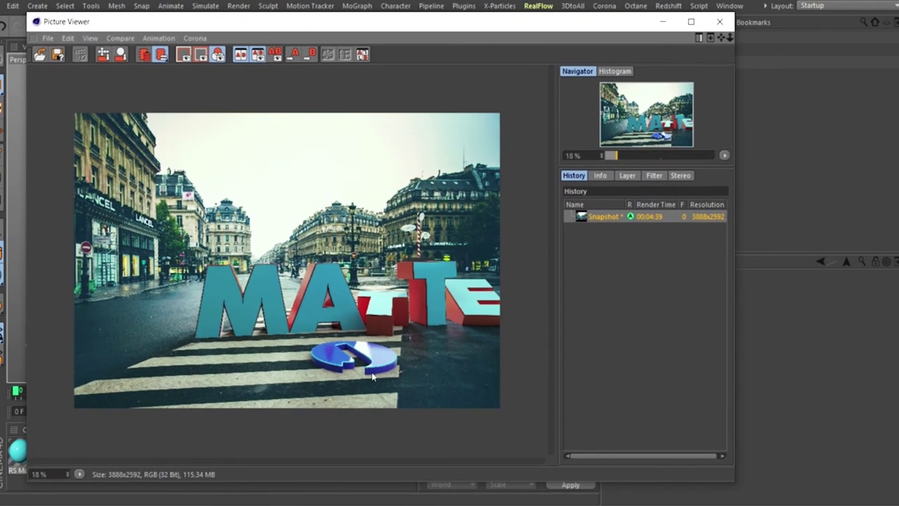
left_click_drag(615, 156, 631, 156)
left_click_drag(413, 325, 373, 205)
left_click_drag(350, 352, 271, 152)
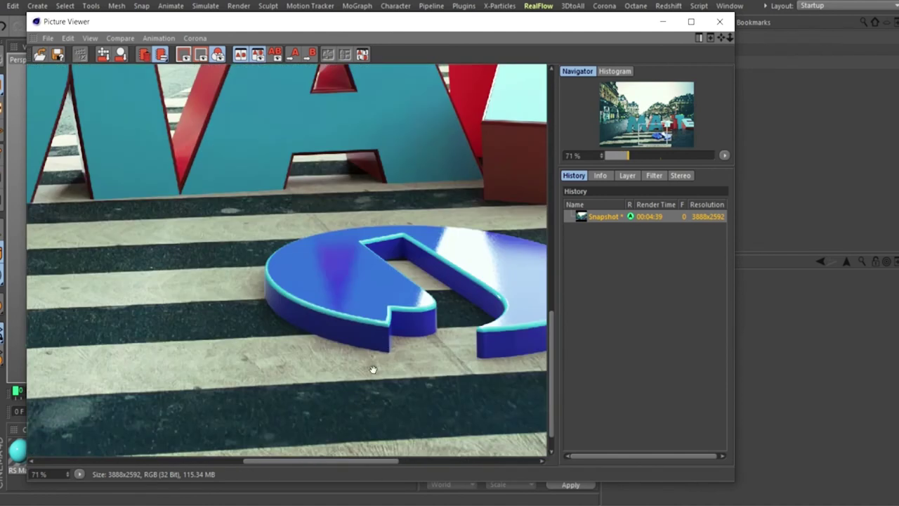
left_click_drag(388, 342, 351, 321)
left_click_drag(308, 251, 341, 255)
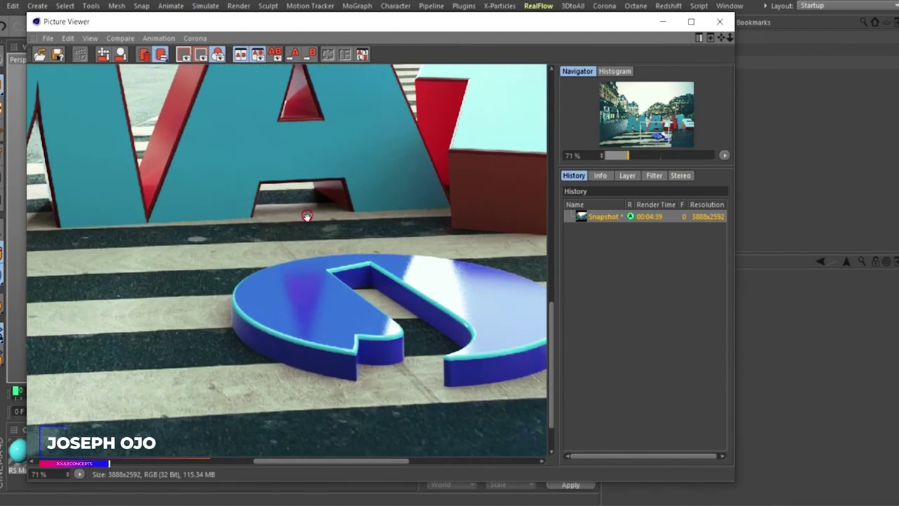
left_click_drag(305, 213, 207, 227)
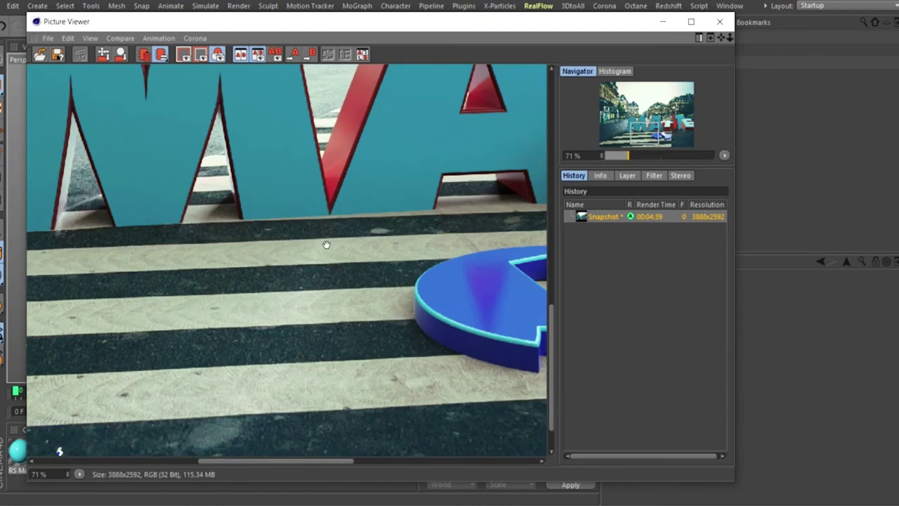
left_click_drag(415, 251, 237, 263)
left_click_drag(448, 249, 221, 248)
left_click_drag(418, 243, 317, 259)
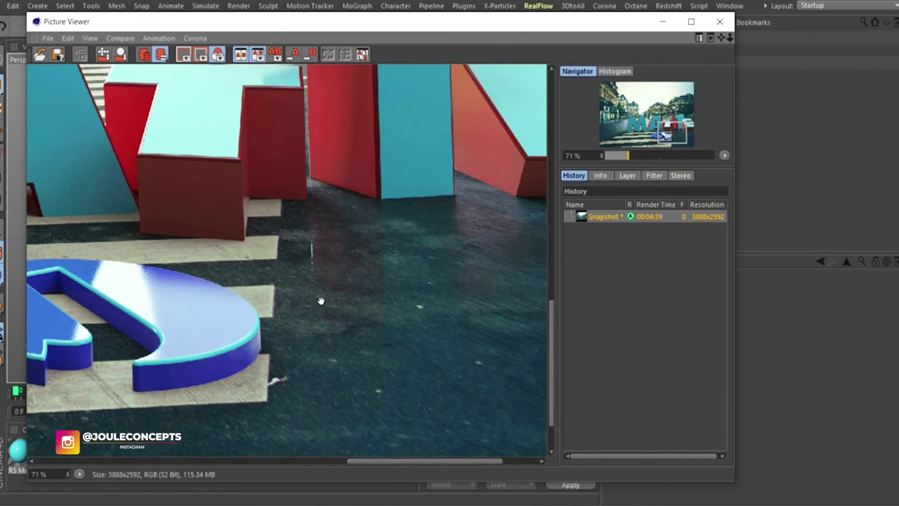
left_click_drag(332, 266, 381, 374)
left_click_drag(201, 261, 350, 293)
left_click_drag(224, 266, 344, 273)
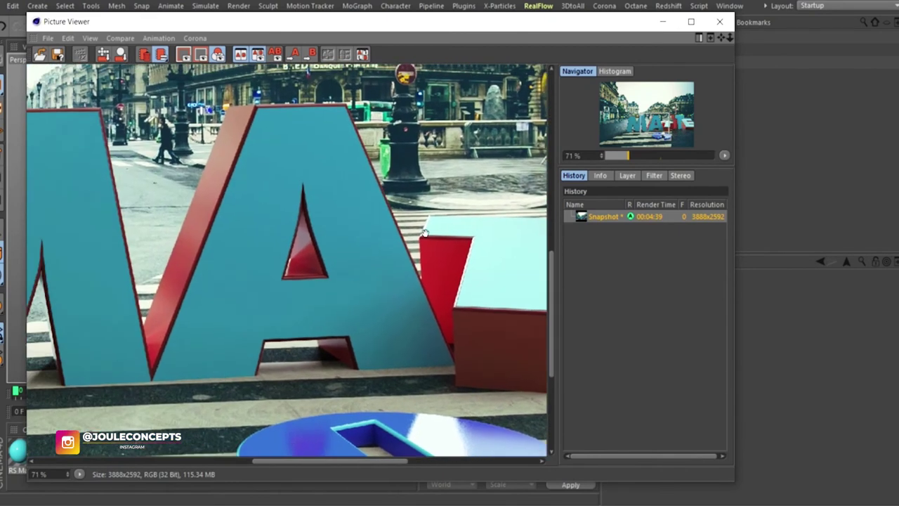
mouse_move(629, 156)
left_mouse_down()
mouse_move(638, 156)
mouse_move(612, 155)
left_mouse_up()
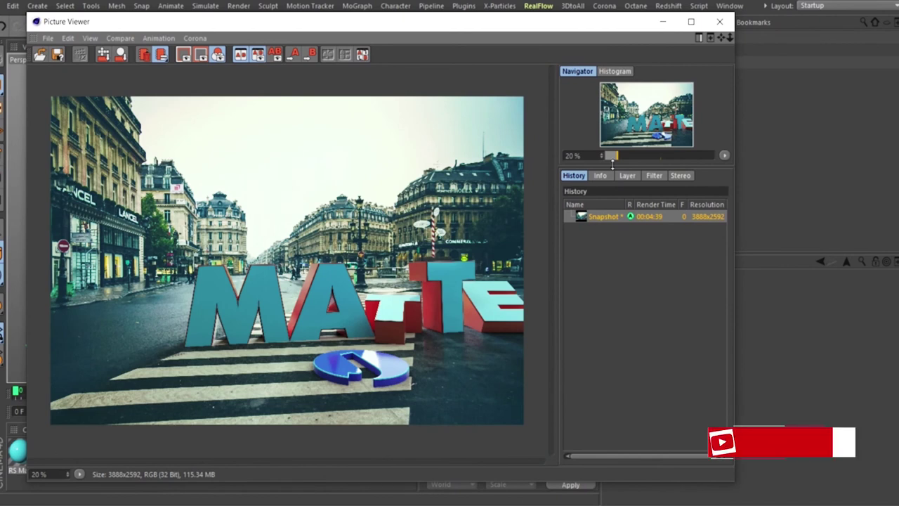
left_click_drag(611, 155, 624, 157)
left_click_drag(479, 342, 288, 260)
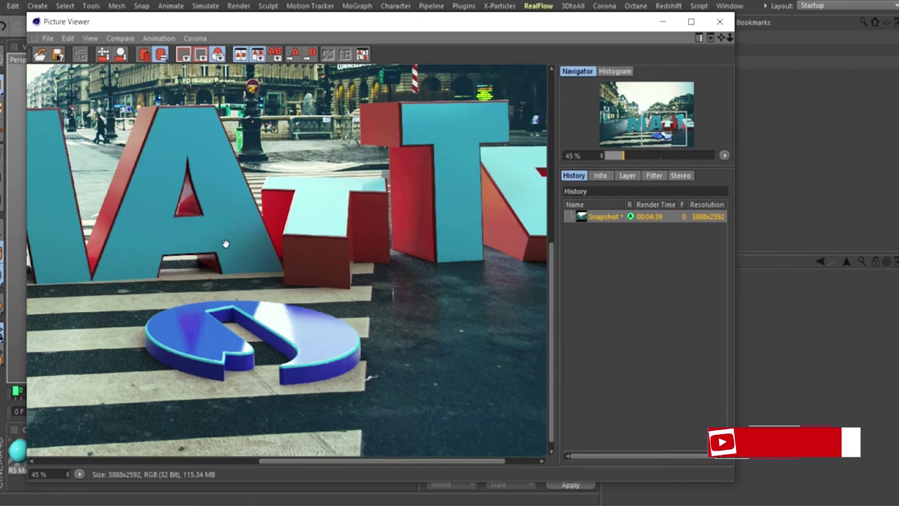
left_click_drag(618, 157, 611, 156)
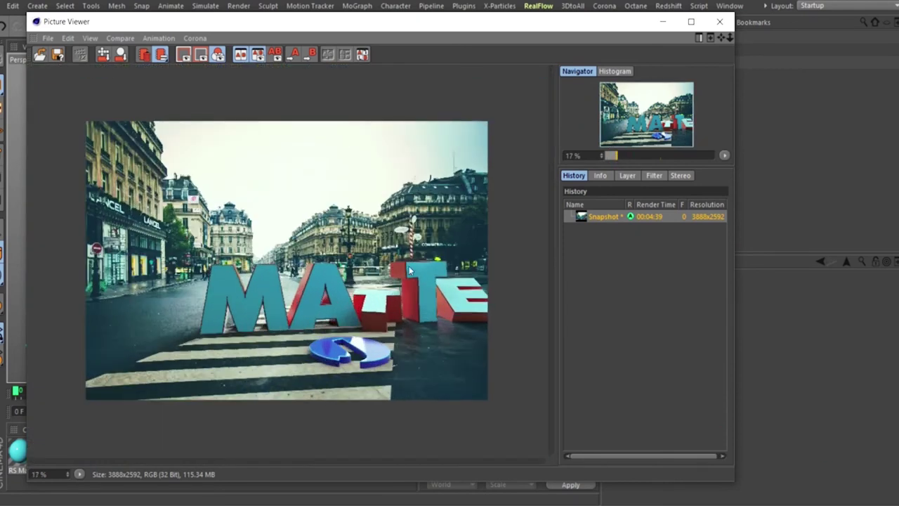
left_click(664, 23)
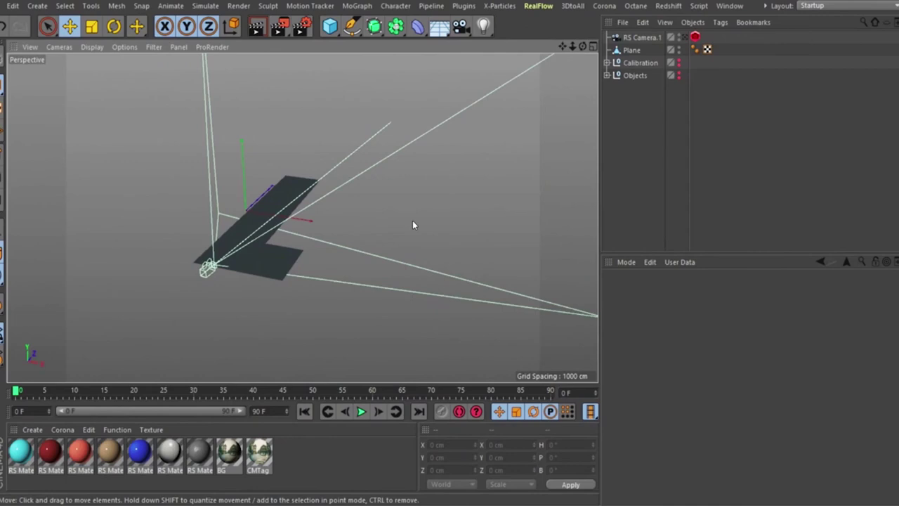
Examine the L-shaped street plane and the camera frustum from several angles in the perspective view.
mouse_move(317, 213)
left_mouse_down("alt")
mouse_move(273, 188)
mouse_move(282, 225)
mouse_move(296, 184)
left_mouse_up("alt")
right_click_drag(296, 180, 287, 194, "alt")
middle_click_drag(275, 196, 283, 211, "alt")
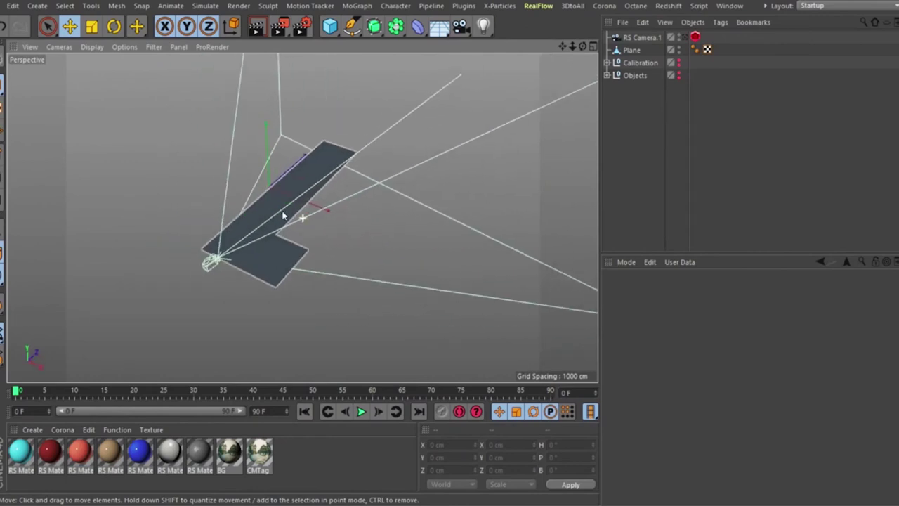
right_click_drag(284, 211, 267, 221, "alt")
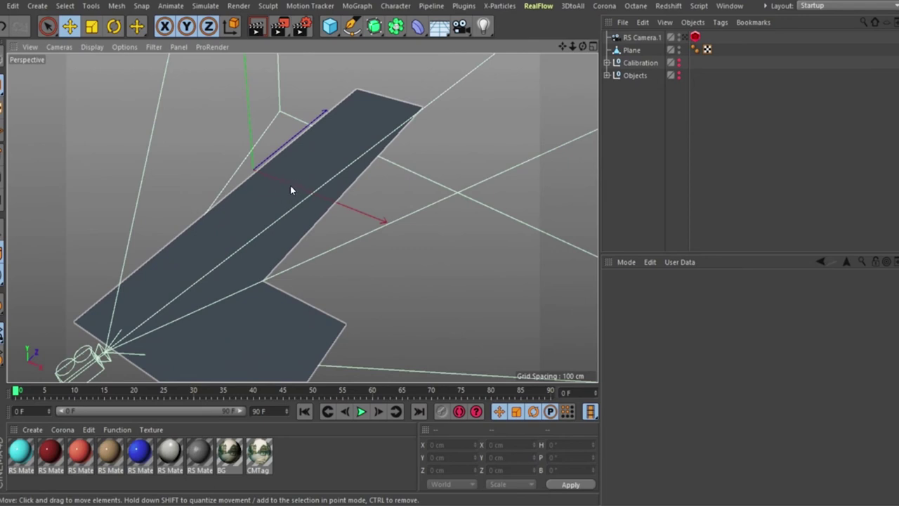
left_click(268, 149)
left_click_drag(261, 278, 340, 210, "alt")
right_click_drag(217, 263, 232, 251, "alt")
middle_click_drag(232, 248, 227, 253, "alt")
left_click_drag(227, 290, 244, 262, "alt")
right_click_drag(241, 271, 222, 292, "alt")
middle_click_drag(226, 266, 230, 281, "alt")
left_click_drag(220, 295, 319, 290, "alt")
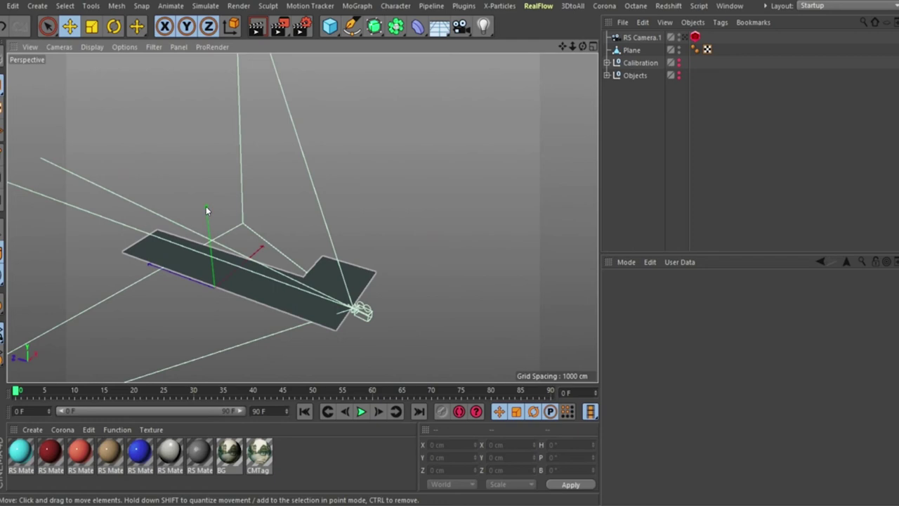
left_click_drag(253, 276, 228, 248, "alt")
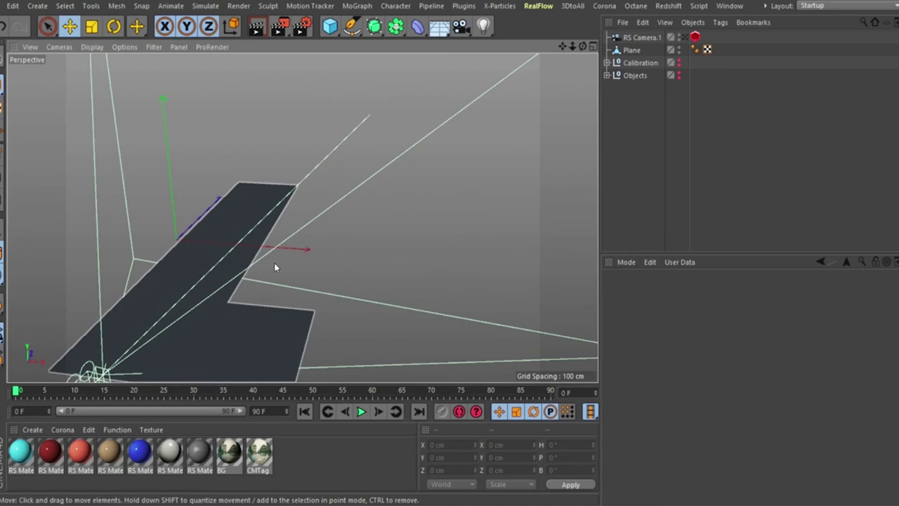
Move the Calibration null below Objects, turn on its visibility and expand its hierarchy.
left_click(607, 75)
left_click(607, 76)
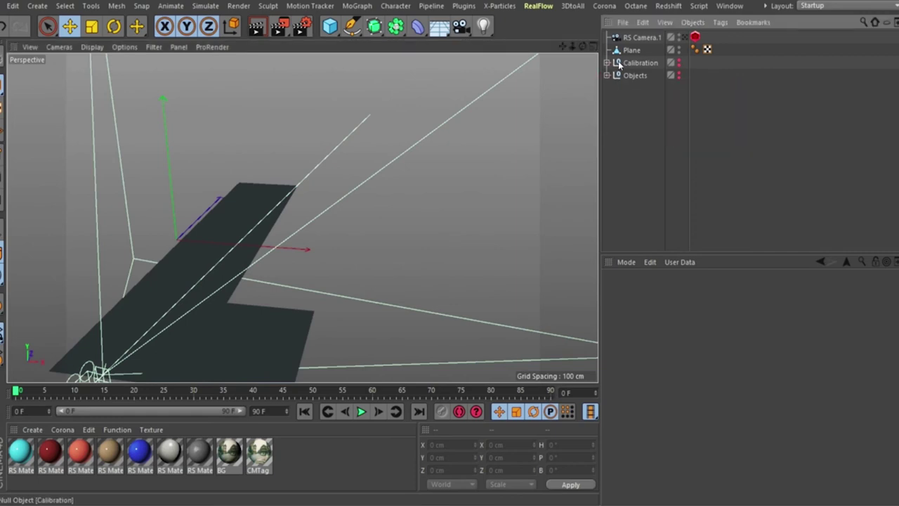
left_click_drag(619, 62, 640, 89)
left_click(679, 74, "alt")
left_click(607, 76)
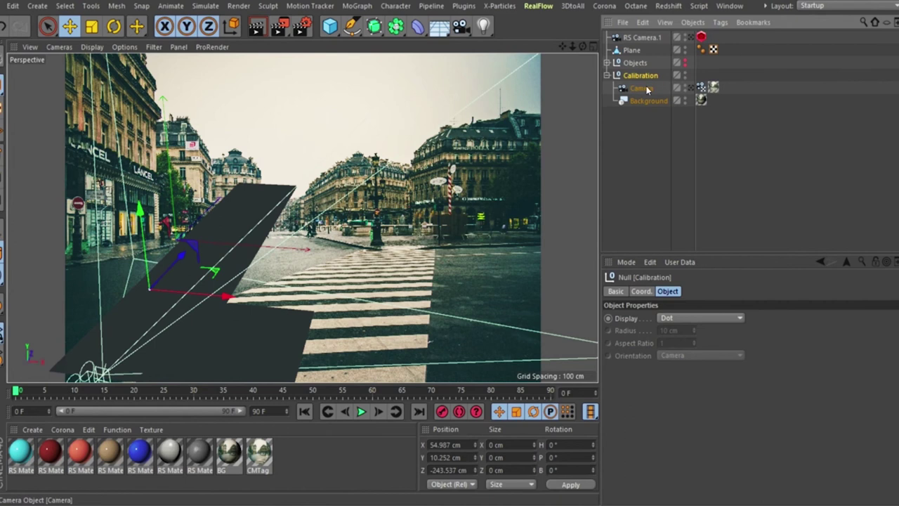
Look through the calibrated Camera and toggle the Plane's editor visibility to compare it with the street in the photo.
left_click(640, 89)
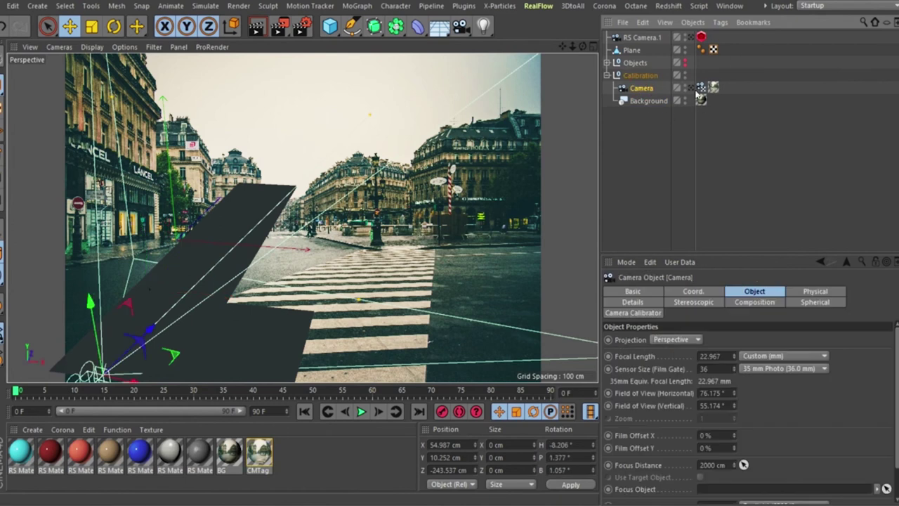
left_click_drag(321, 275, 343, 245, "alt")
left_click(691, 88)
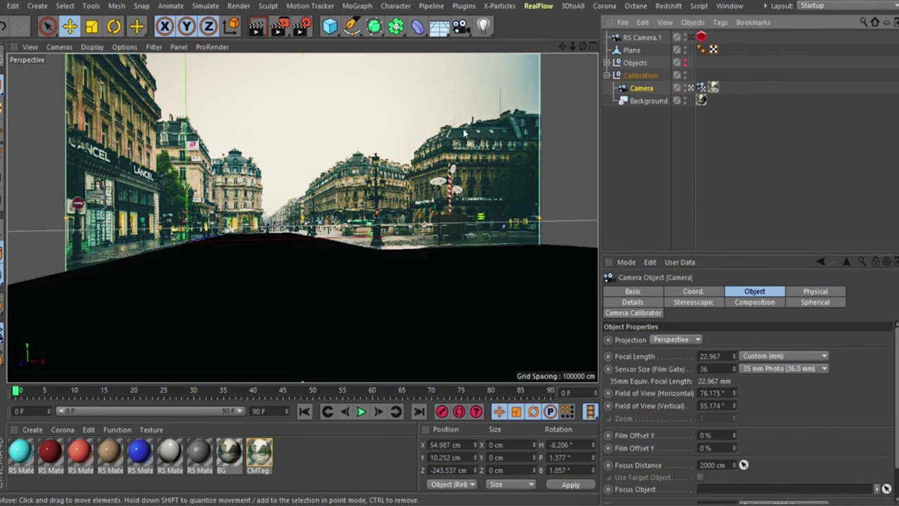
left_click(686, 47)
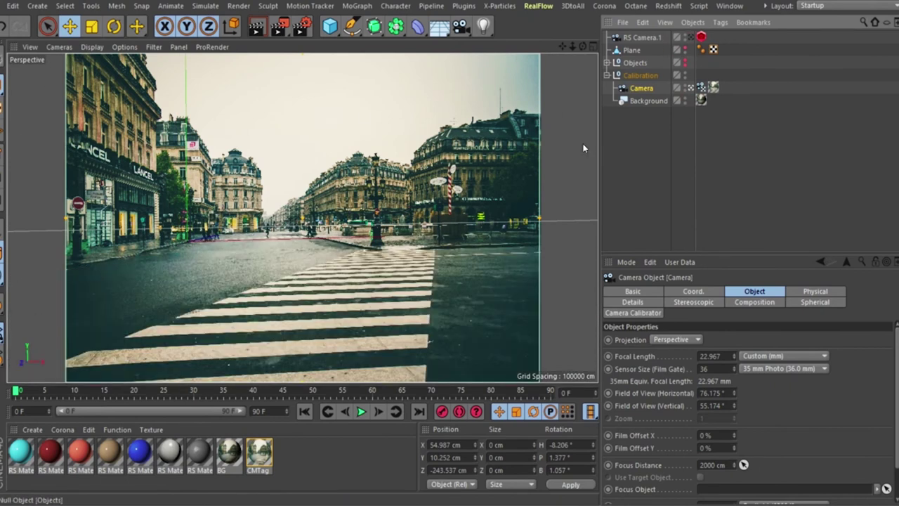
left_click(631, 50)
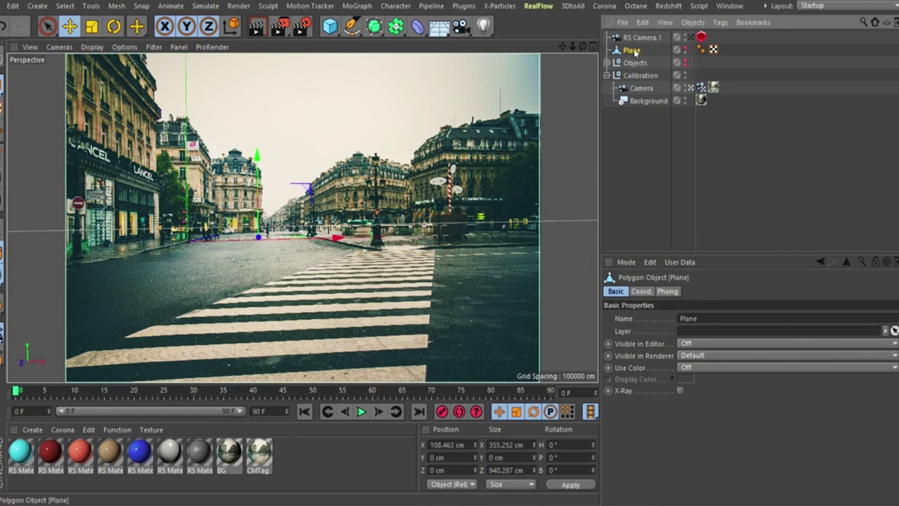
left_click(684, 47)
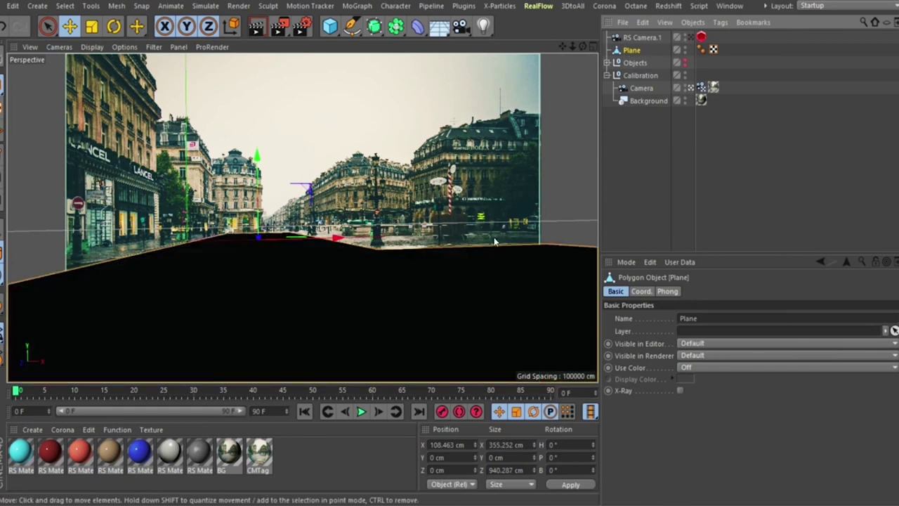
left_click(685, 47)
left_click(685, 47)
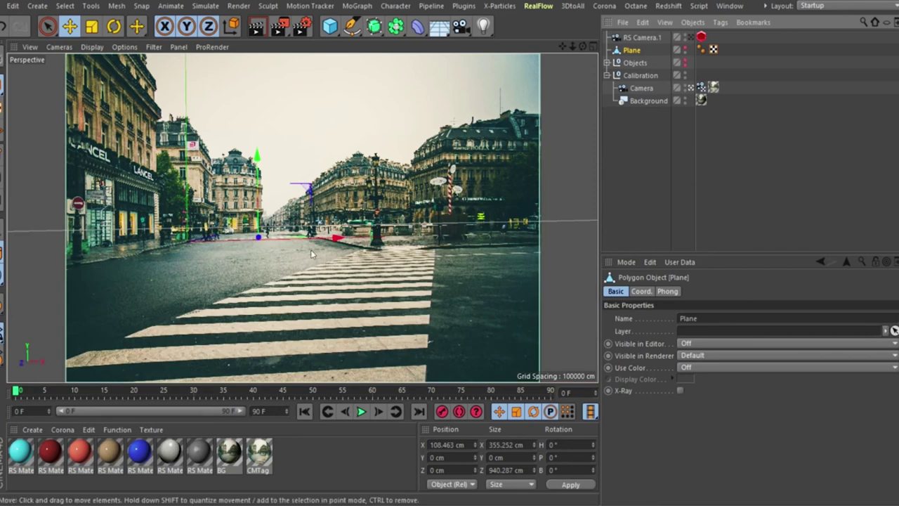
left_click(686, 47)
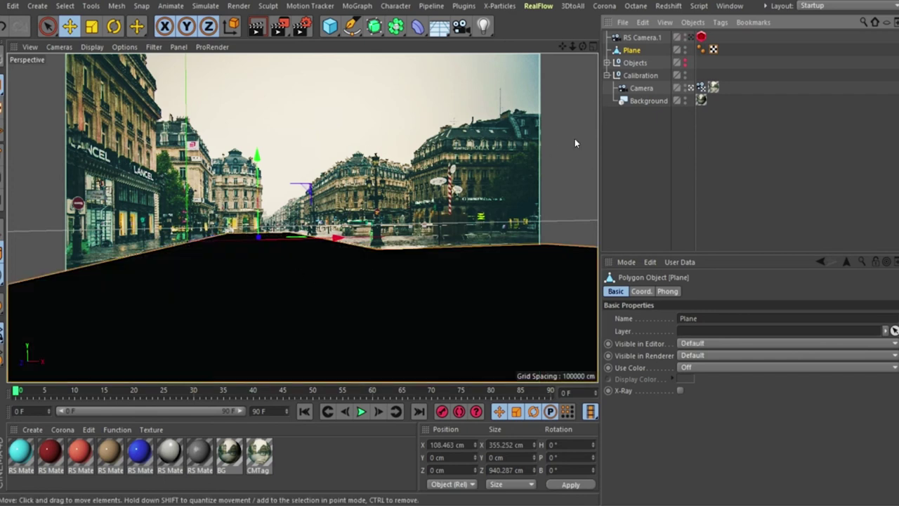
Collapse and hide the Calibration null, and make RS Camera.1 the active view camera.
left_click(607, 75)
left_click(607, 63)
left_click(608, 63)
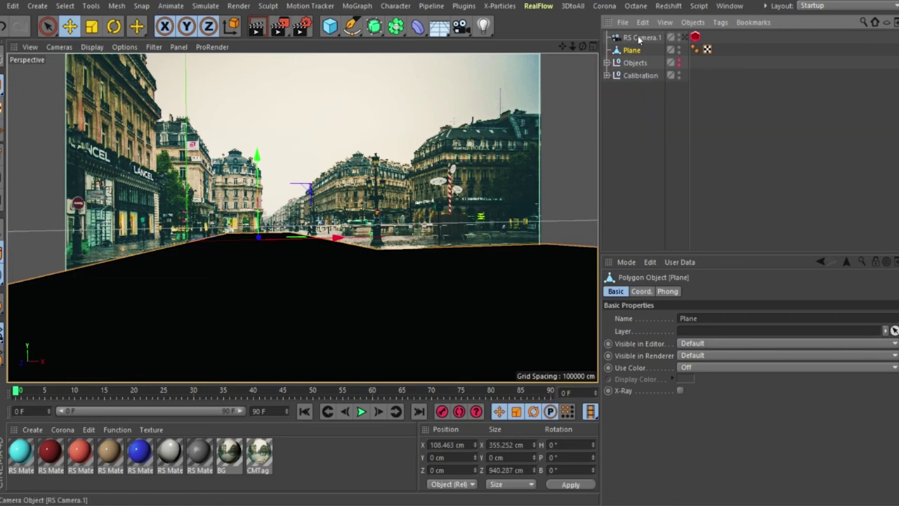
left_click(679, 73)
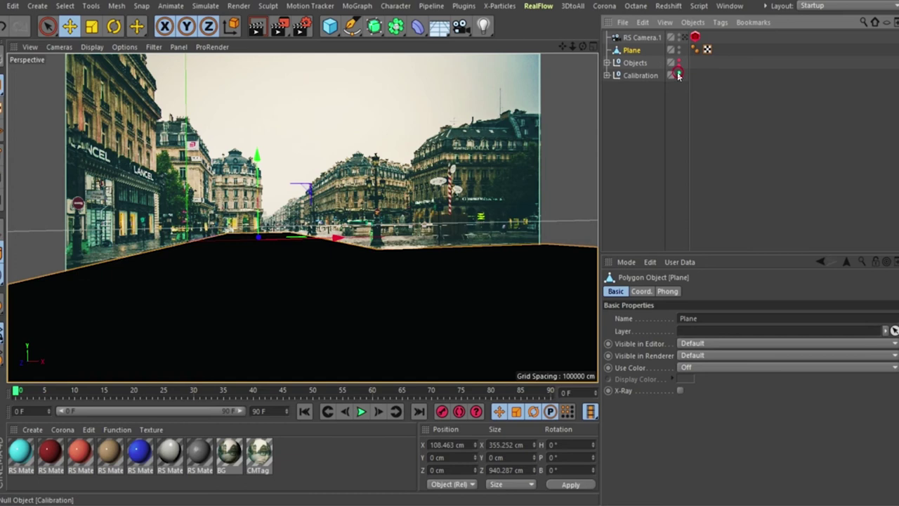
left_click(641, 37)
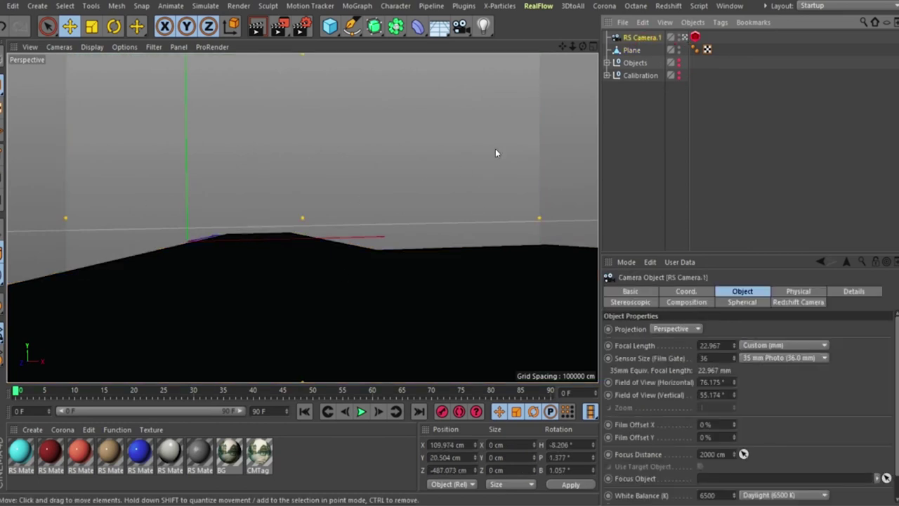
Detach the Redshift Lights list as a floating palette over the viewport and add a Dome Light.
left_click(668, 6)
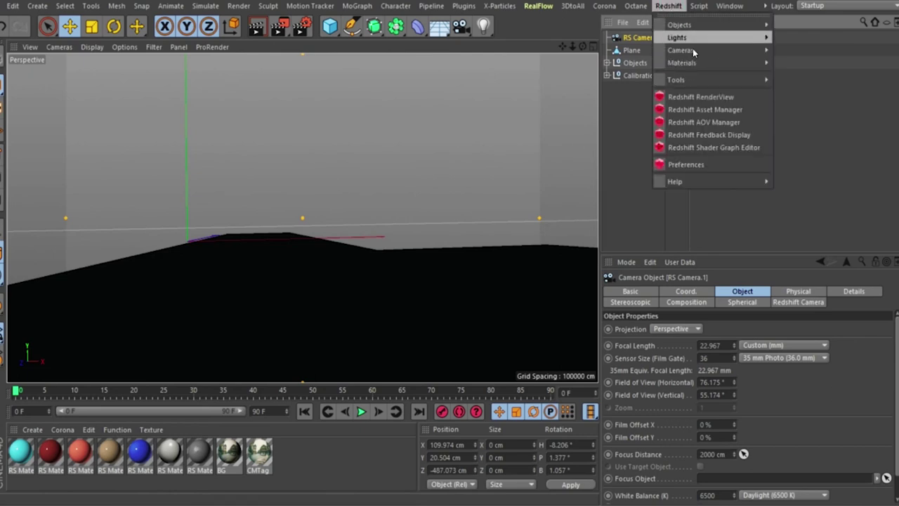
mouse_move(762, 37)
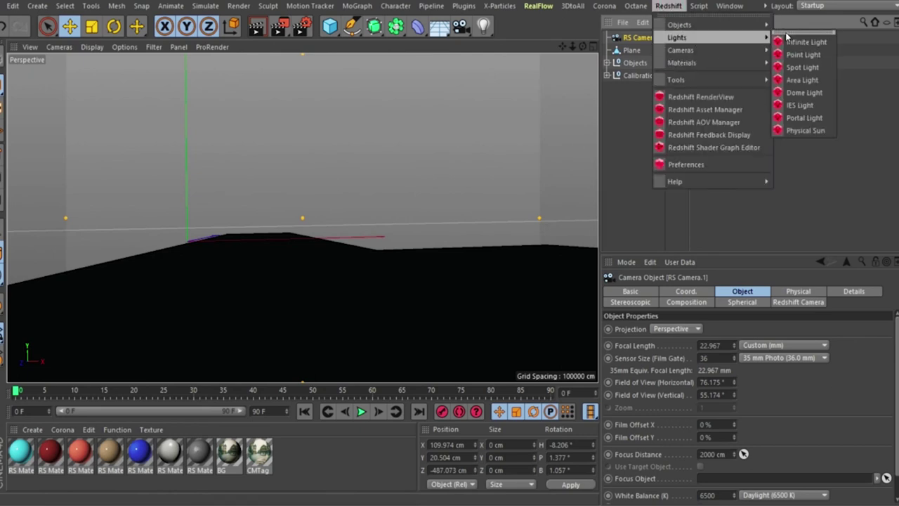
left_click(794, 32)
left_click_drag(786, 23, 165, 66)
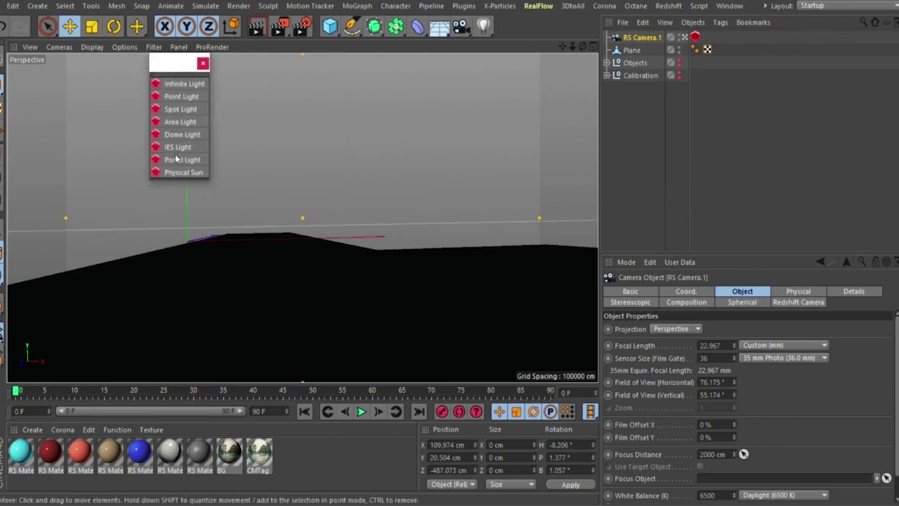
left_click(184, 138)
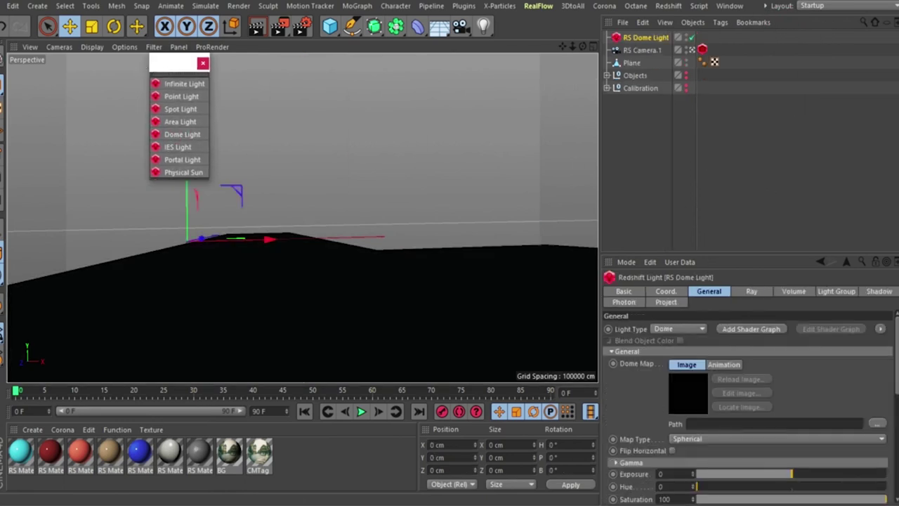
Load the city street photo from the Downloads folder as the RS Dome Light's dome map, without copying it into the project.
key("alt+Tab")
left_click_drag(570, 50, 400, 27)
left_click_drag(456, 406, 749, 427)
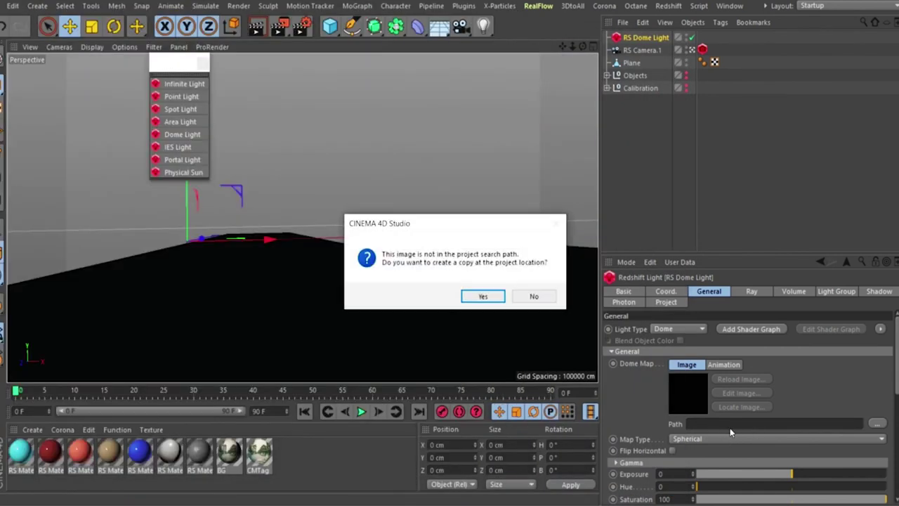
left_click(535, 297)
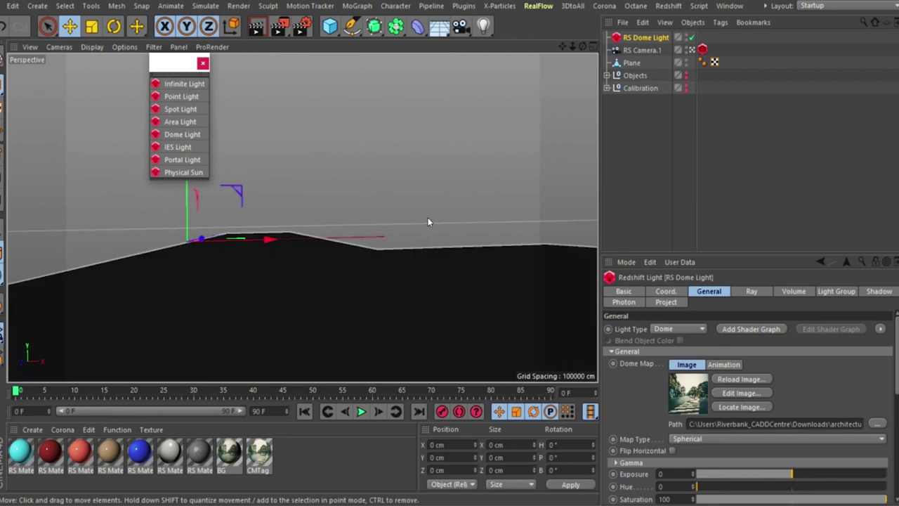
Open the Redshift RenderView and start an interactive render of the scene.
left_click_drag(895, 373, 895, 399)
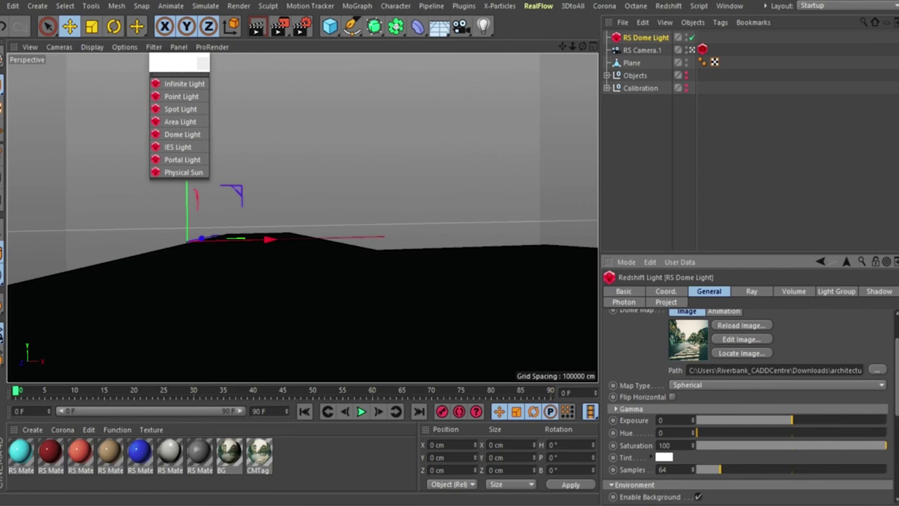
scroll(895, 377, "up", 1)
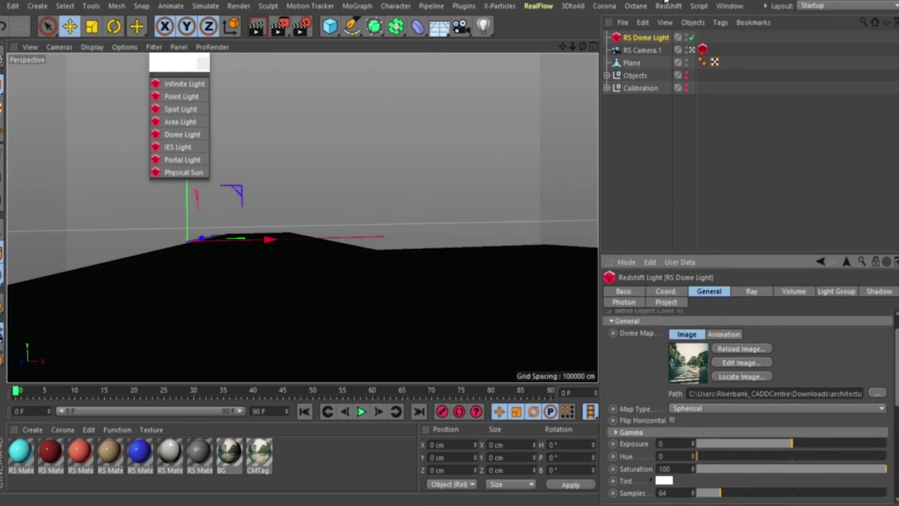
left_click(666, 6)
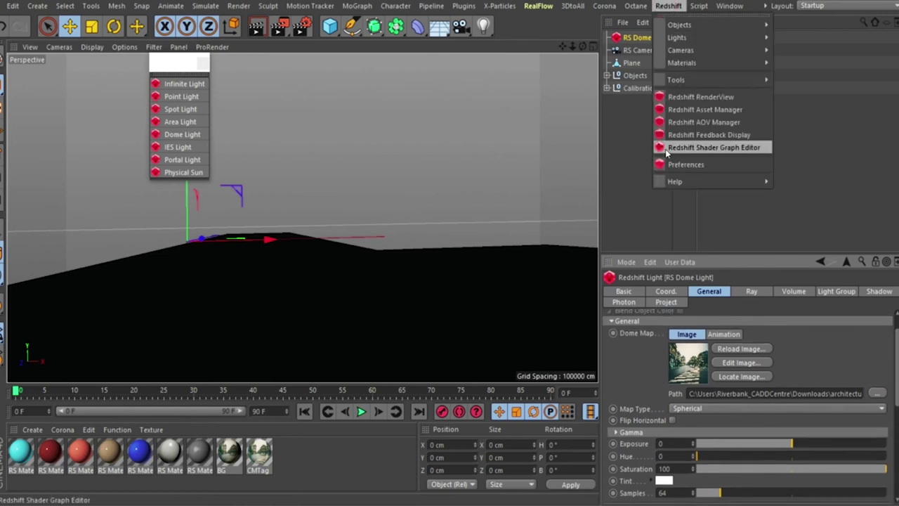
left_click(683, 98)
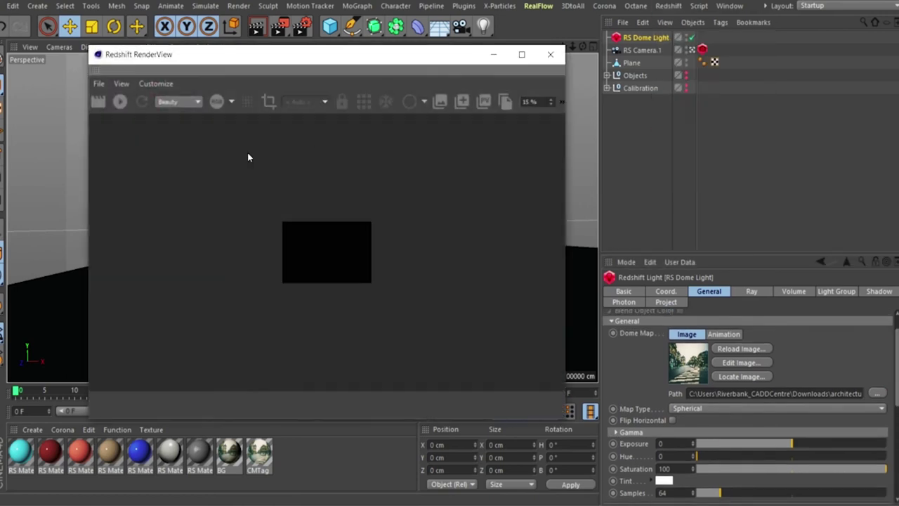
left_click(120, 103)
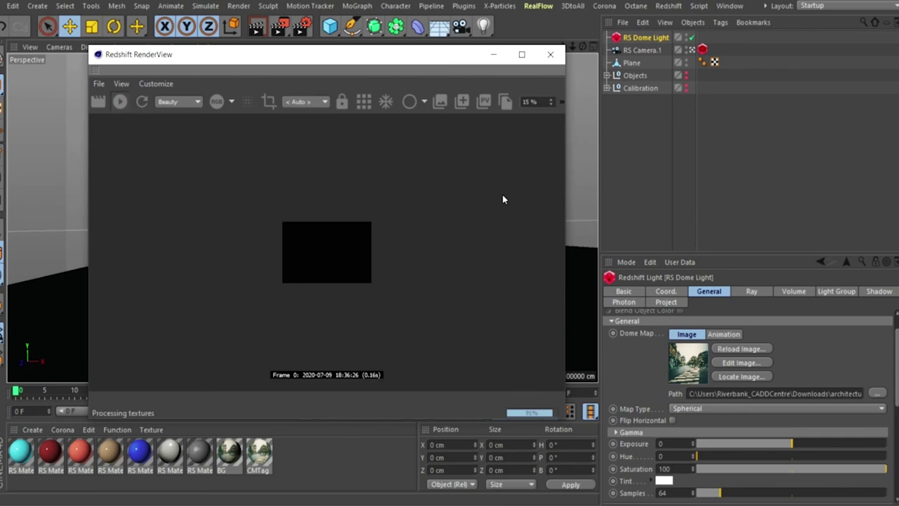
Set the RenderView zoom to 100 %, then reduce it to 50 % to fit the whole frame.
left_click(534, 102)
type("100")
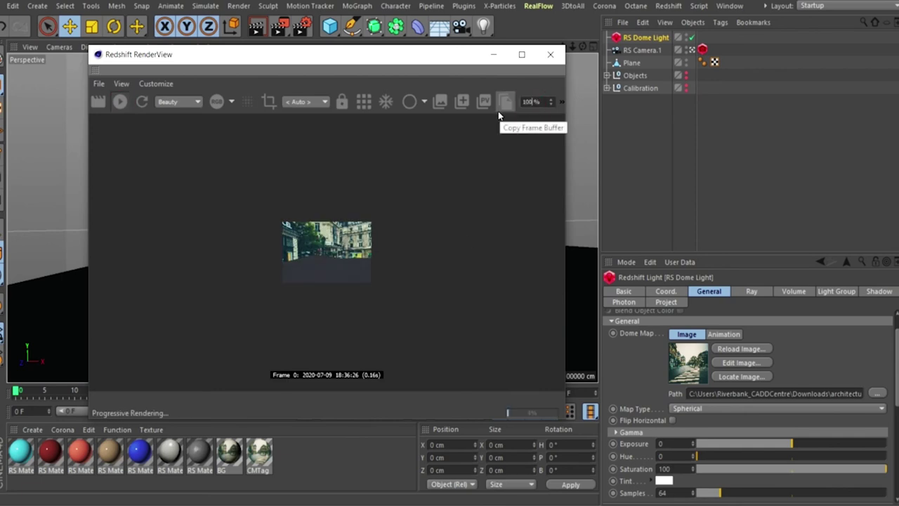
key("Return")
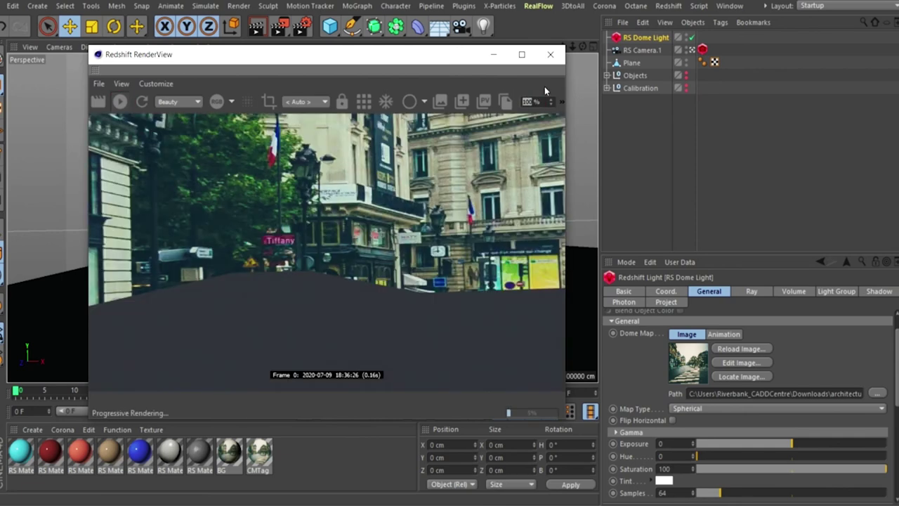
left_click_drag(552, 105, 544, 130)
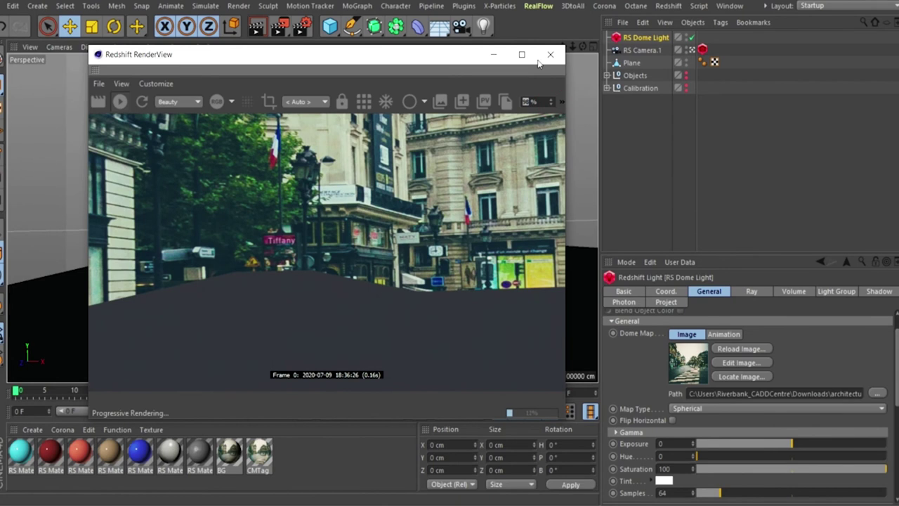
type("40")
key("Return")
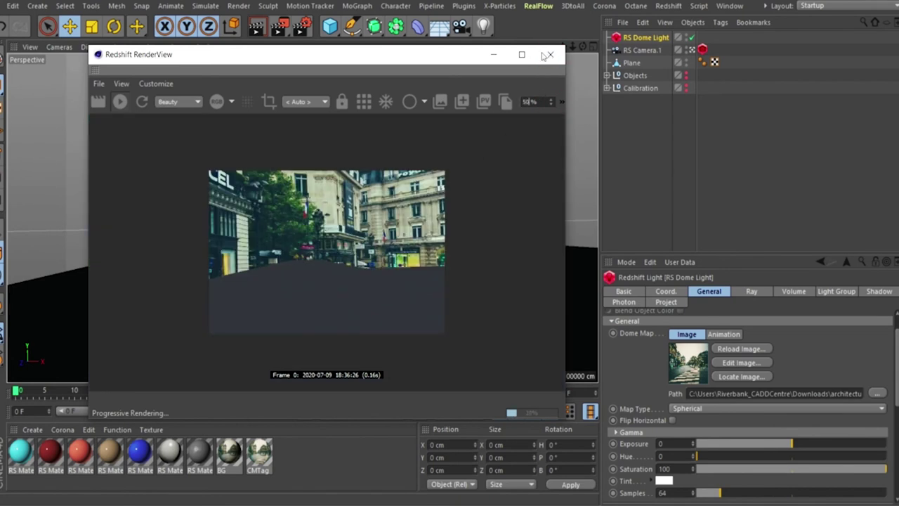
key("Return")
Switch to Photos to compare the original street photo with the rendered background, then return to the RenderView.
left_click_drag(379, 54, 436, 27)
left_click(475, 505)
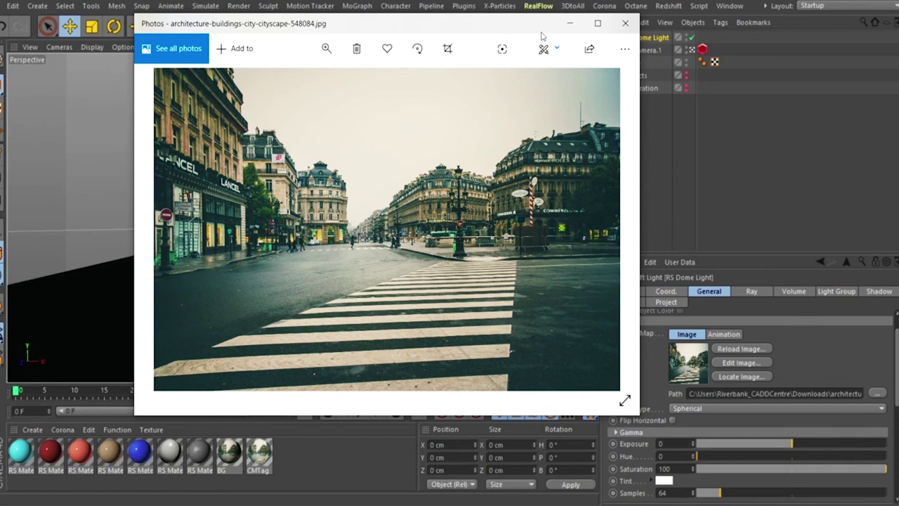
left_click_drag(508, 26, 547, 25)
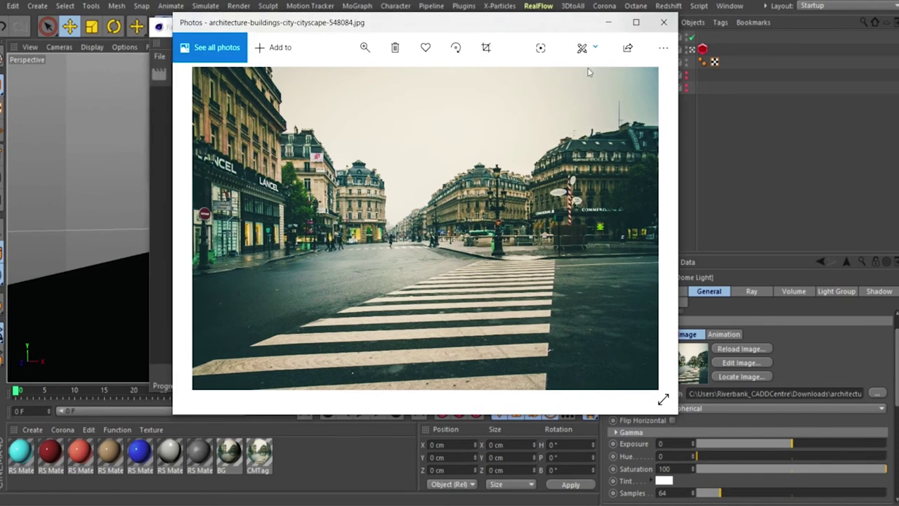
left_click(609, 26)
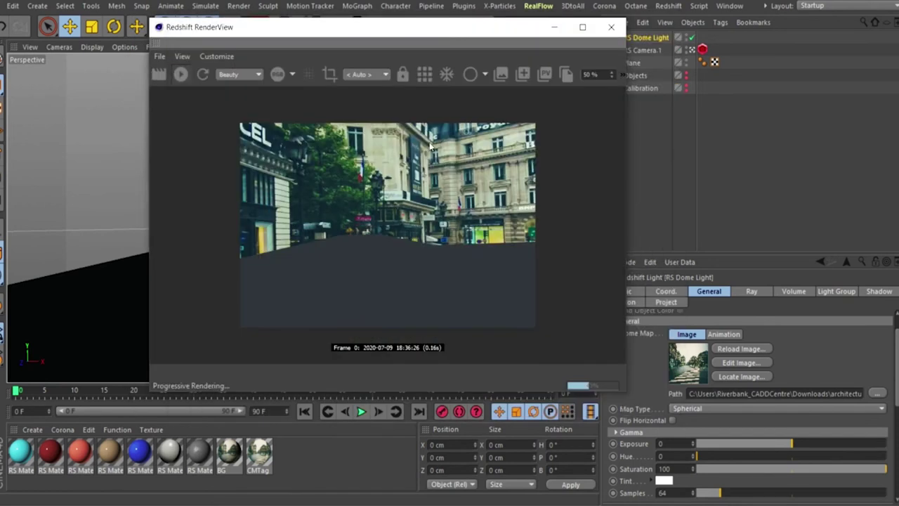
Enable the RS Dome Light's back-plate and load the city street photo as its map, without copying it into the project.
scroll(892, 350, "down", 5)
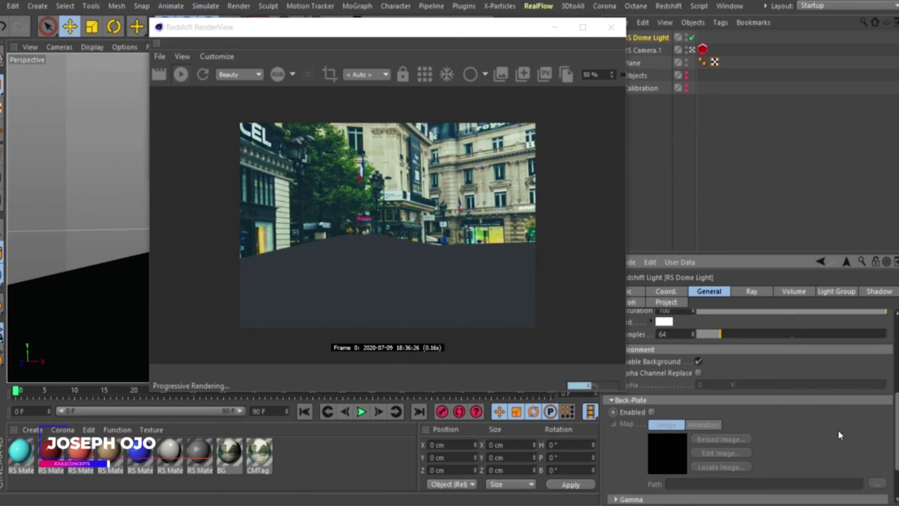
left_click_drag(474, 32, 383, 36)
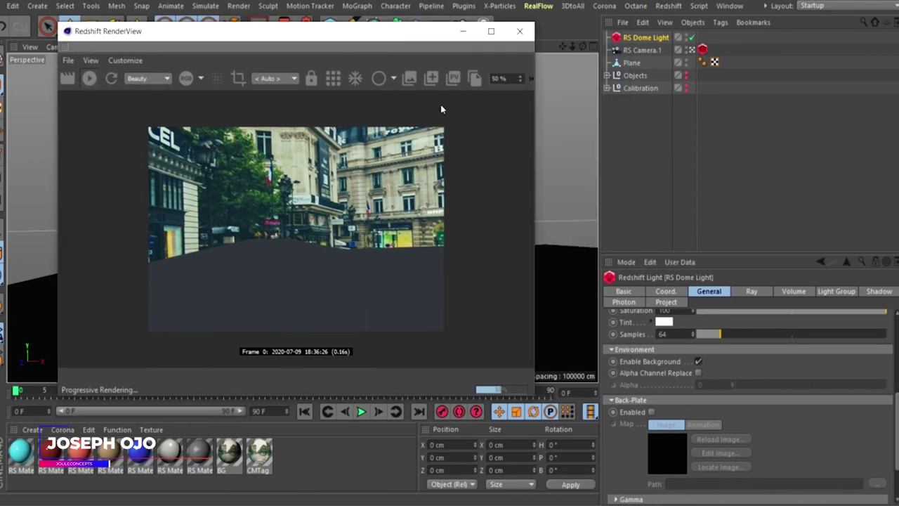
left_click(652, 412)
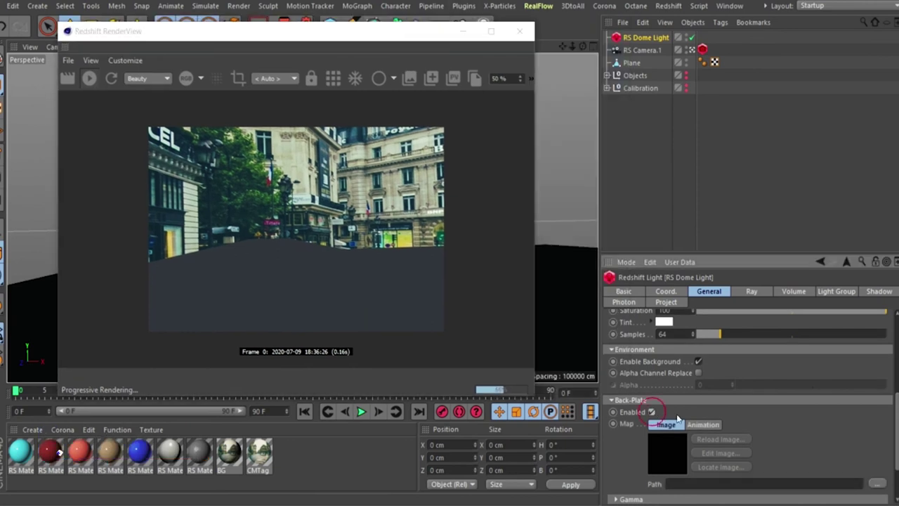
scroll(885, 411, "down", 2)
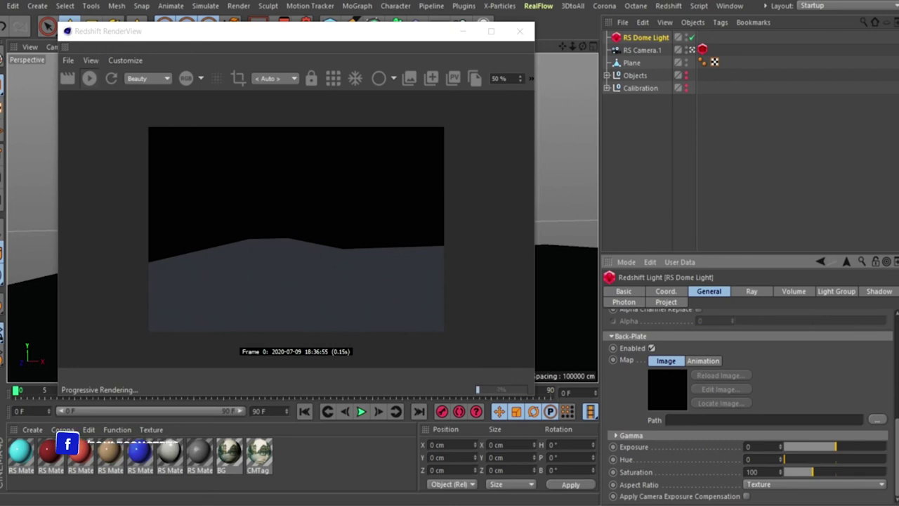
left_click(316, 503)
left_click_drag(481, 364, 749, 431)
left_click(533, 296)
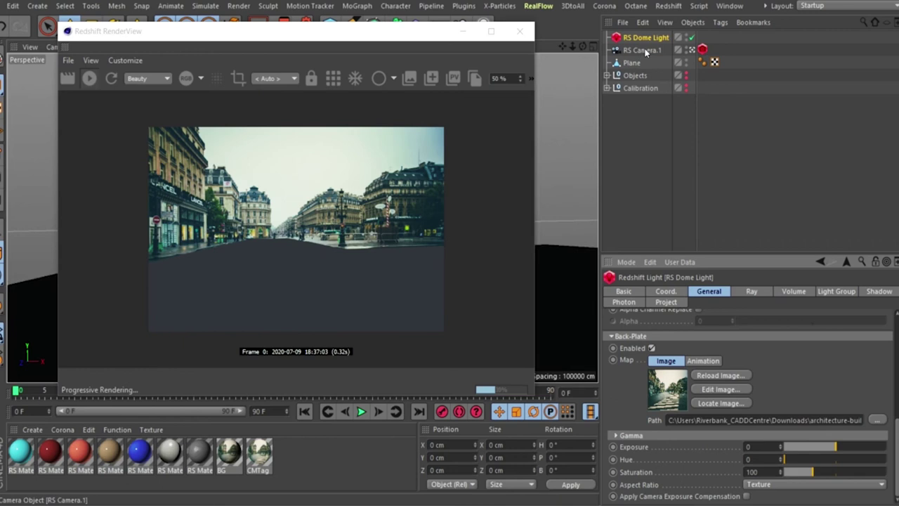
Add a Redshift Object tag to the Plane.
left_click(634, 63)
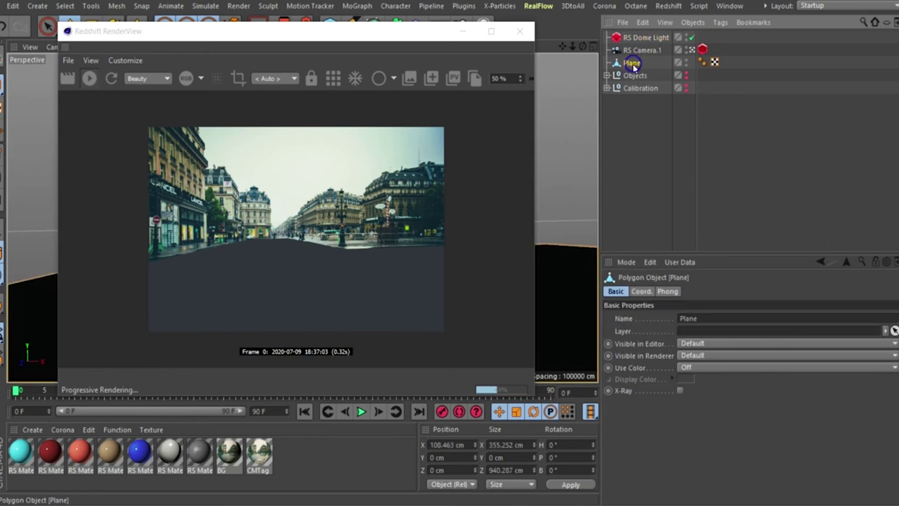
right_click(632, 62)
left_click(613, 139)
right_click(632, 62)
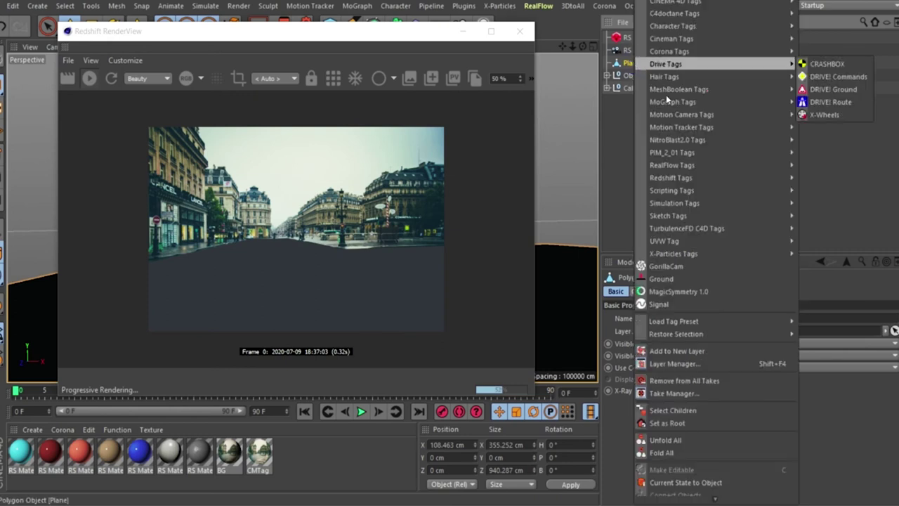
mouse_move(671, 178)
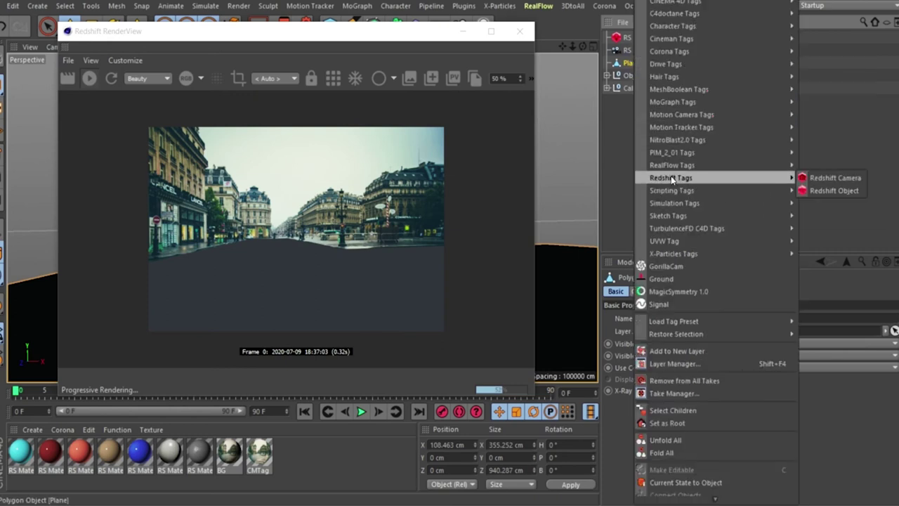
left_click(832, 190)
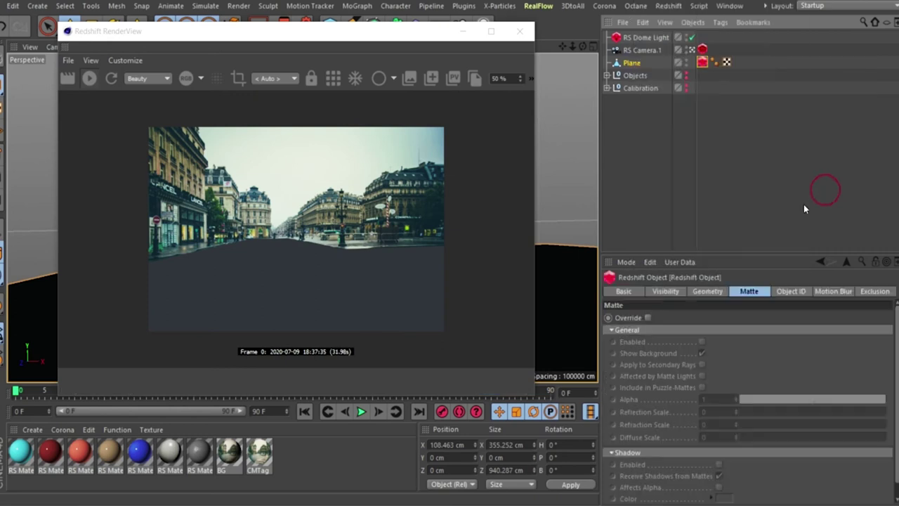
Turn on the matte override in the Plane's Redshift Object tag and enable Matte.
left_click(665, 291)
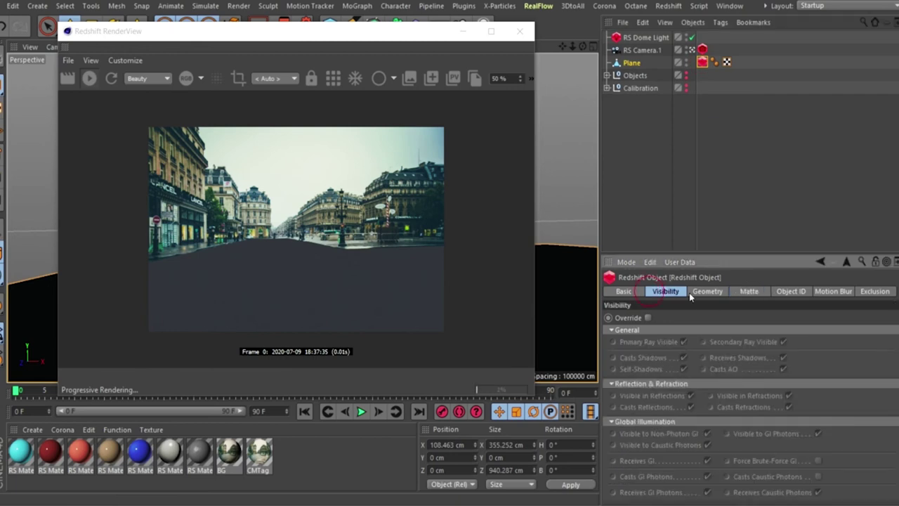
left_click(708, 291)
left_click(738, 290)
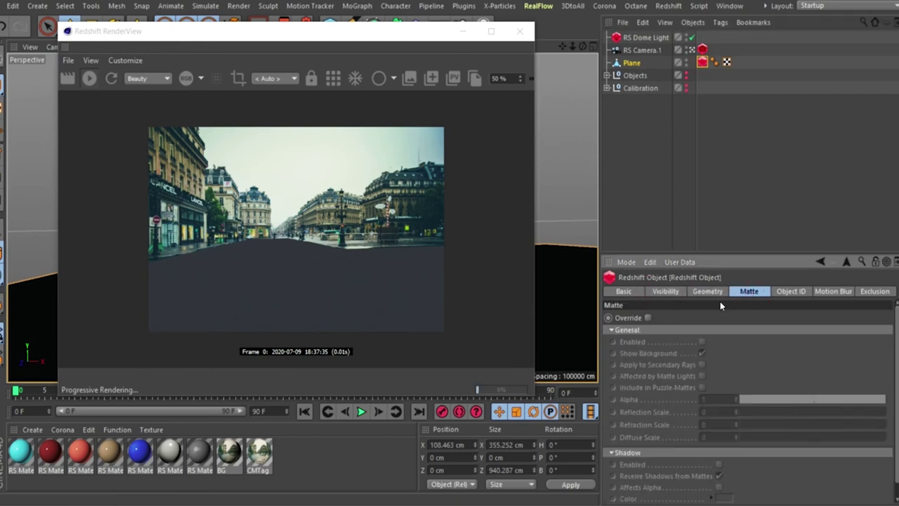
left_click(648, 318)
left_click(701, 342)
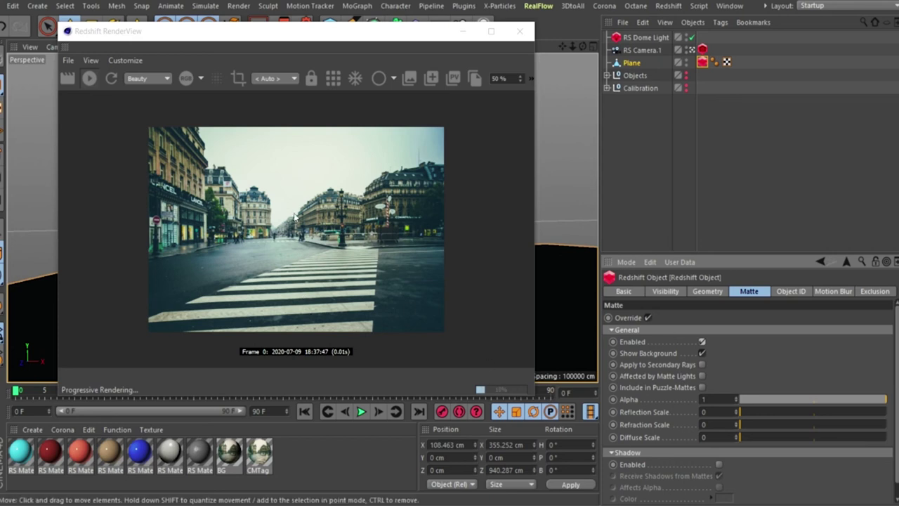
left_click_drag(391, 37, 337, 35)
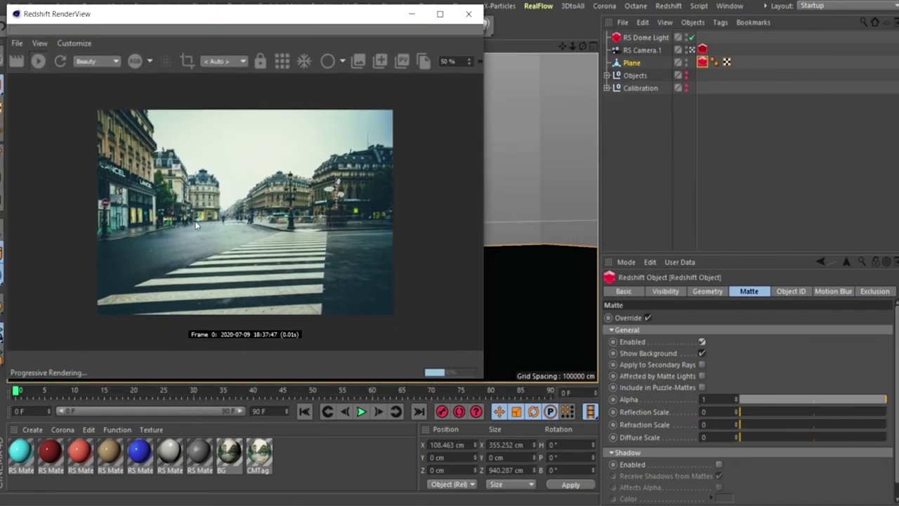
Add a Cube, scale it down to about 47 cm and move it onto the street at about X 192, Z -216 cm.
left_click_drag(383, 19, 793, 141)
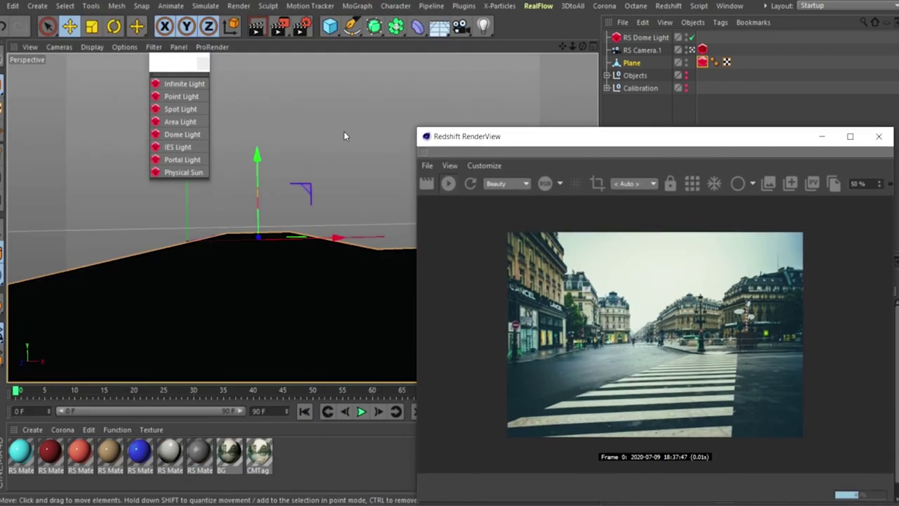
left_click(330, 27)
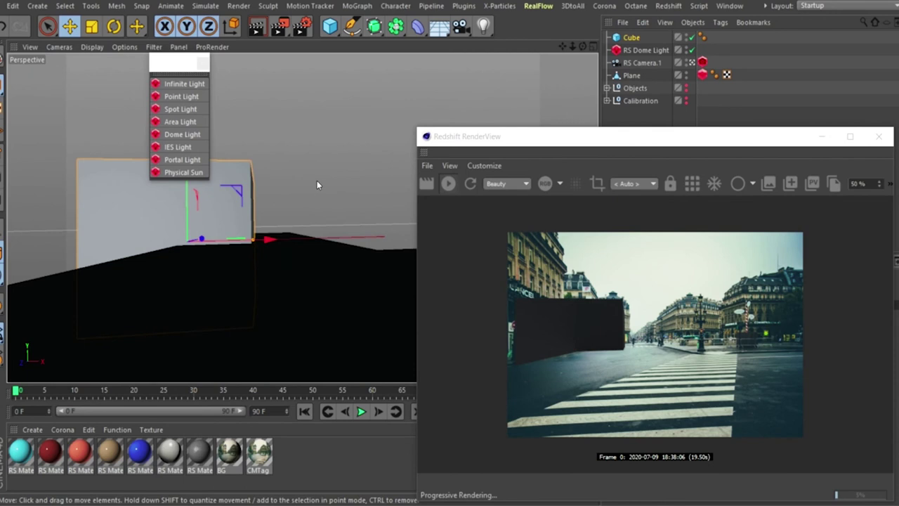
key("t")
left_click_drag(335, 161, 88, 369)
key("e")
left_click_drag(269, 240, 379, 313)
left_click_drag(577, 134, 675, 111)
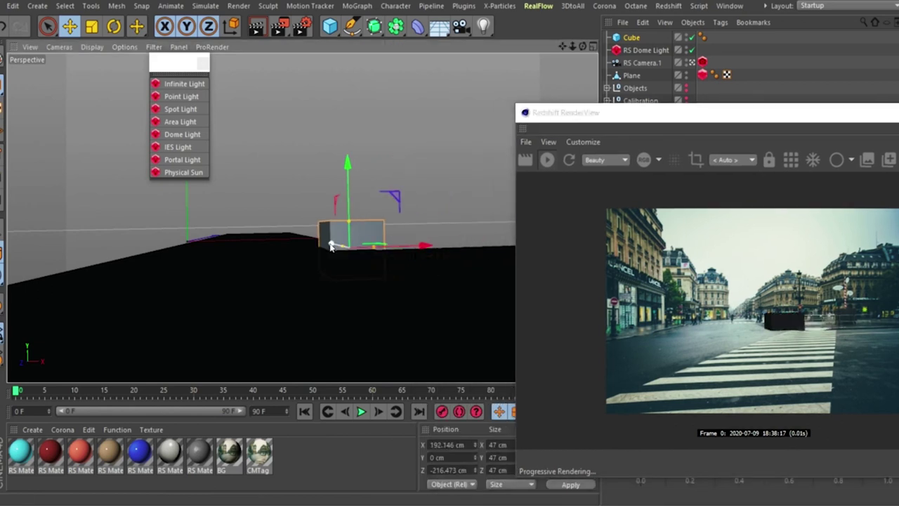
Bring the Cube closer to the camera, to about X 169, Z -338 cm, and scale it down to about 21.4 cm.
left_click_drag(317, 257, 446, 262)
key("t")
left_click_drag(406, 218, 268, 327)
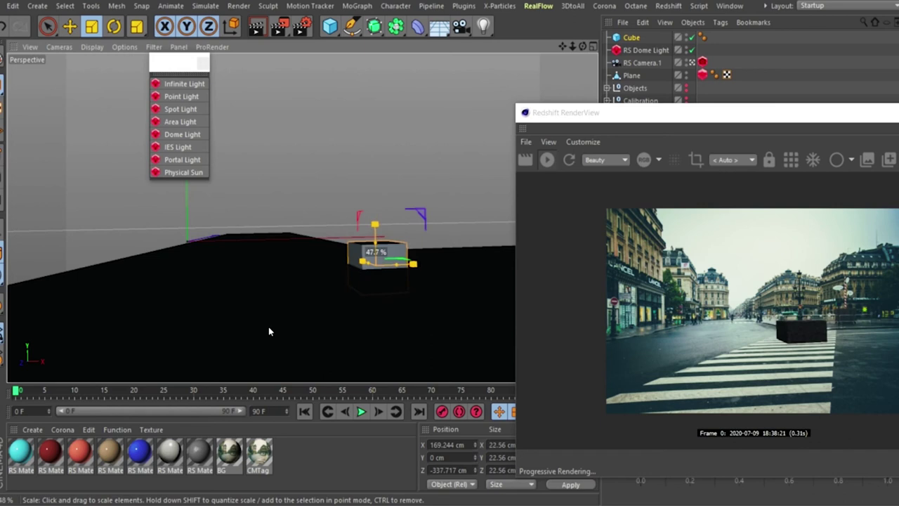
Raise the Cube to about Y 10.6 cm to rest on the ground and move it onto the crosswalk at about X 148, Z -395 cm.
key("e")
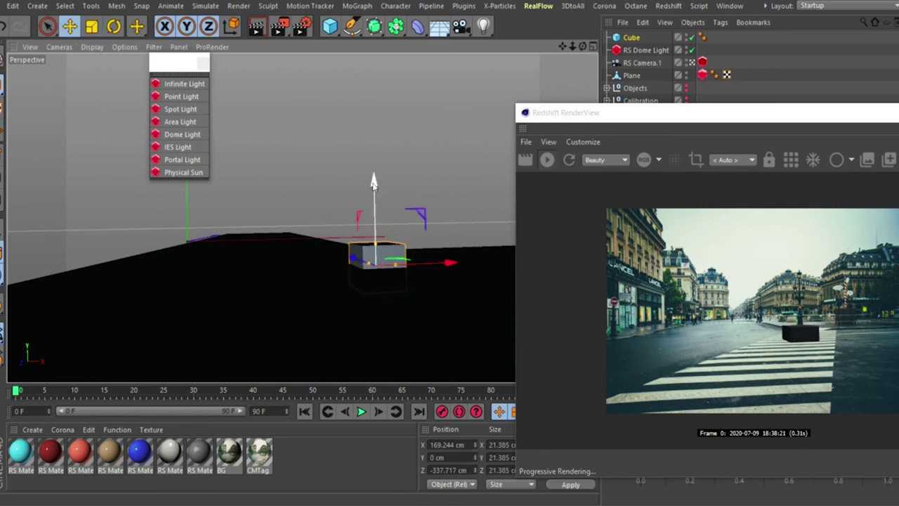
left_click_drag(374, 184, 373, 164)
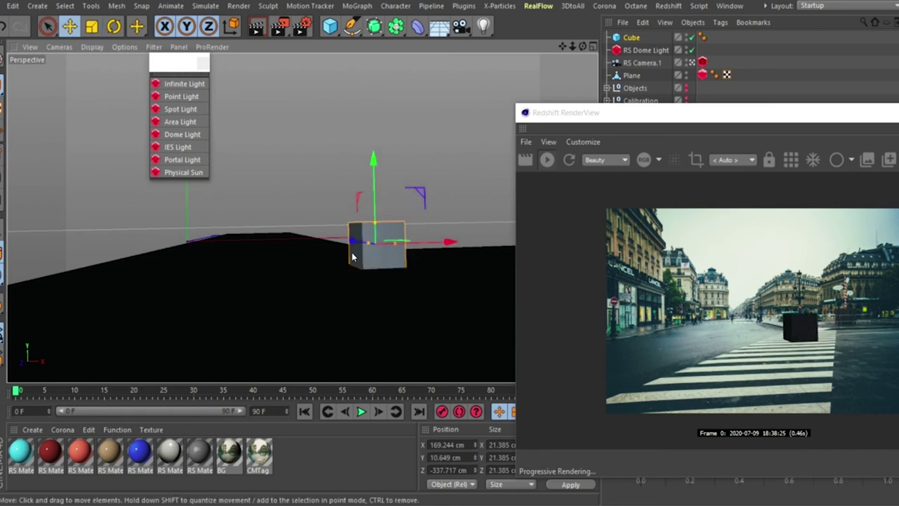
left_click_drag(355, 244, 446, 267)
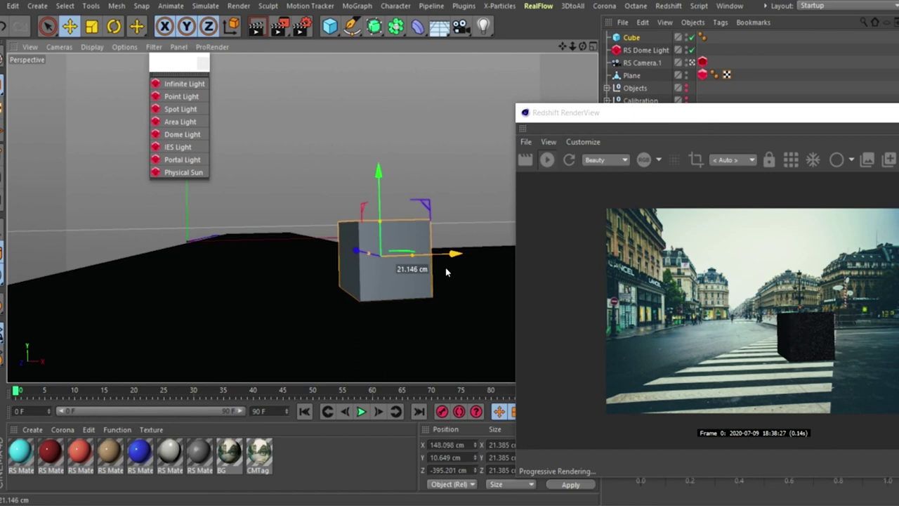
Enable the matte shadow in the Plane's Redshift Object tag so the ground catches the Cube's shadow.
left_click_drag(690, 119, 321, 37)
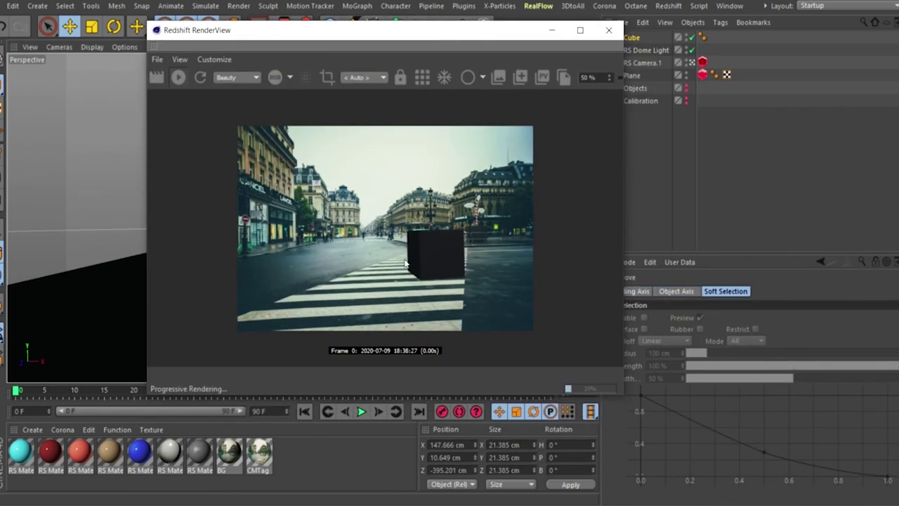
left_click_drag(492, 35, 370, 37)
left_click(702, 75)
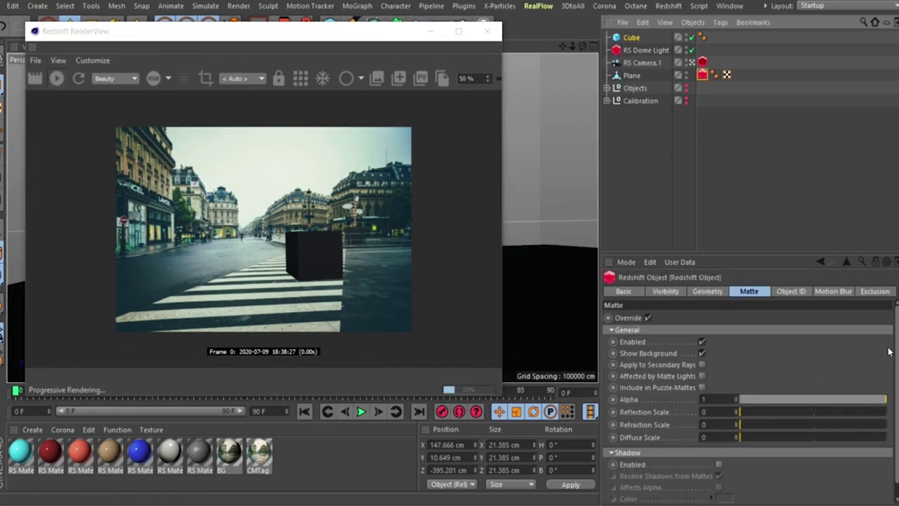
scroll(632, 444, "down", 1)
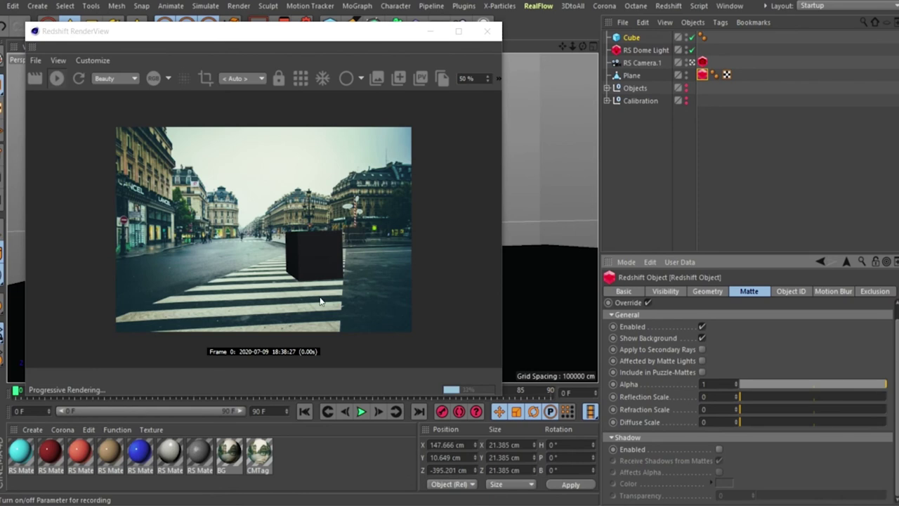
left_click(719, 449)
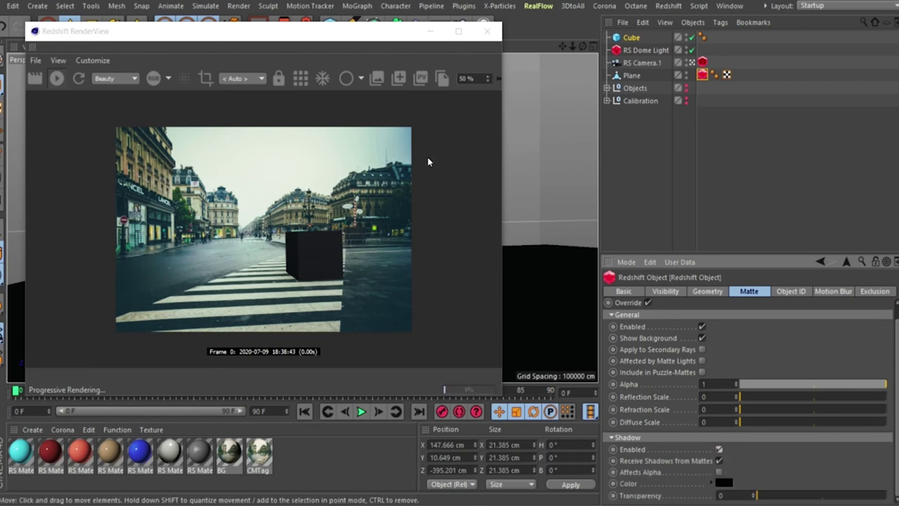
Compare the render at 90% zoom with the Plane's matte shadow disabled and enabled.
left_click_drag(486, 79, 482, 62)
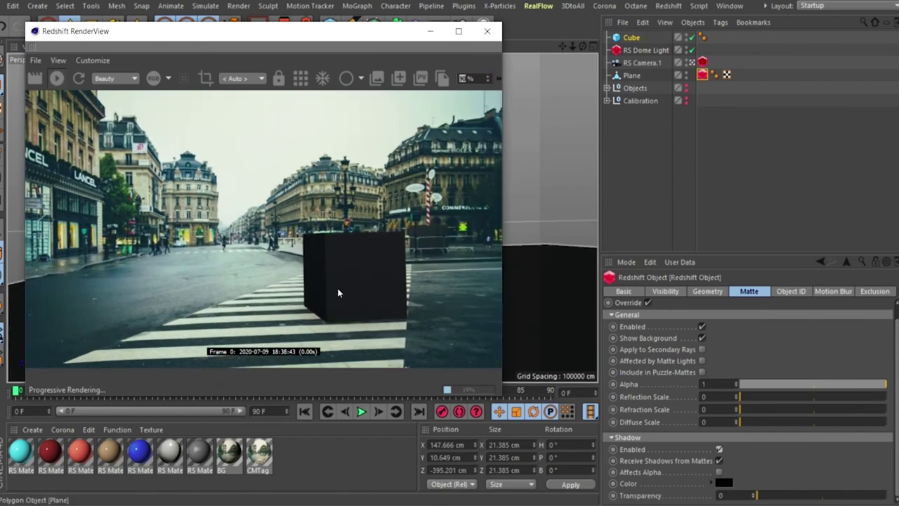
left_click(719, 450)
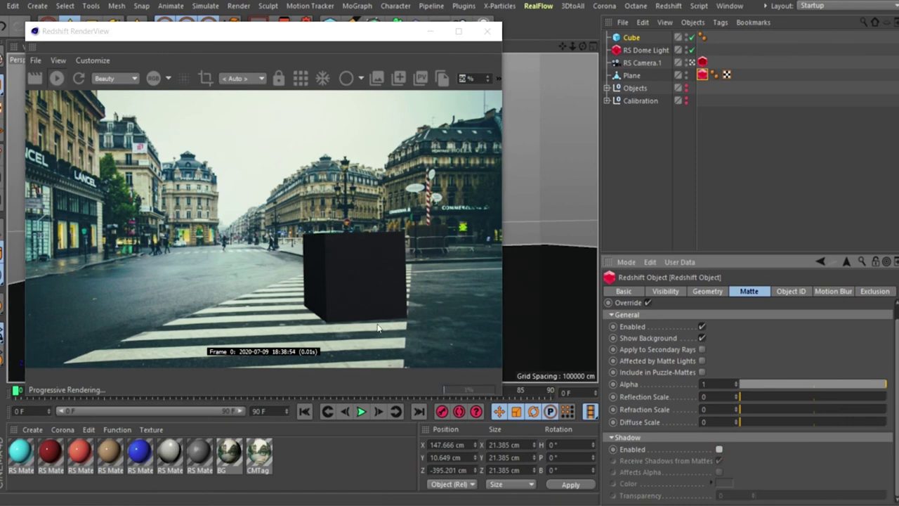
left_click(719, 449)
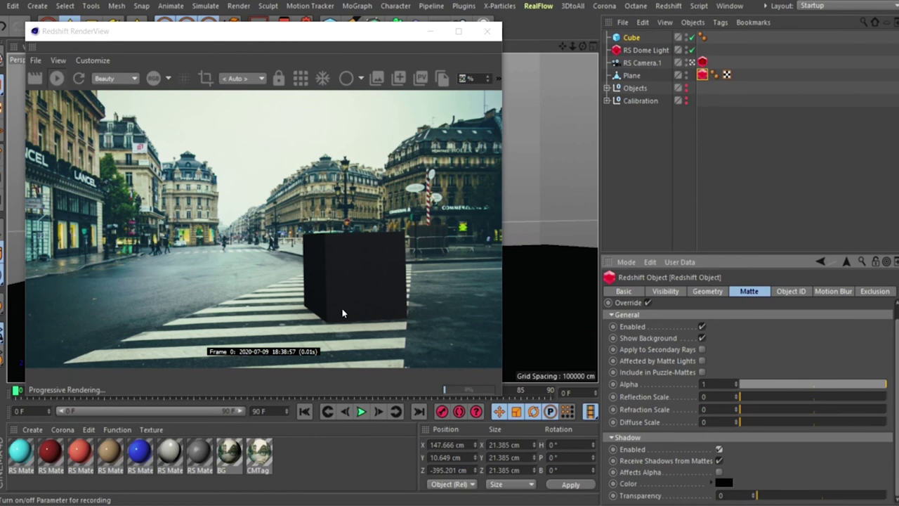
Set the render preview zoom to 50%.
left_click(456, 50)
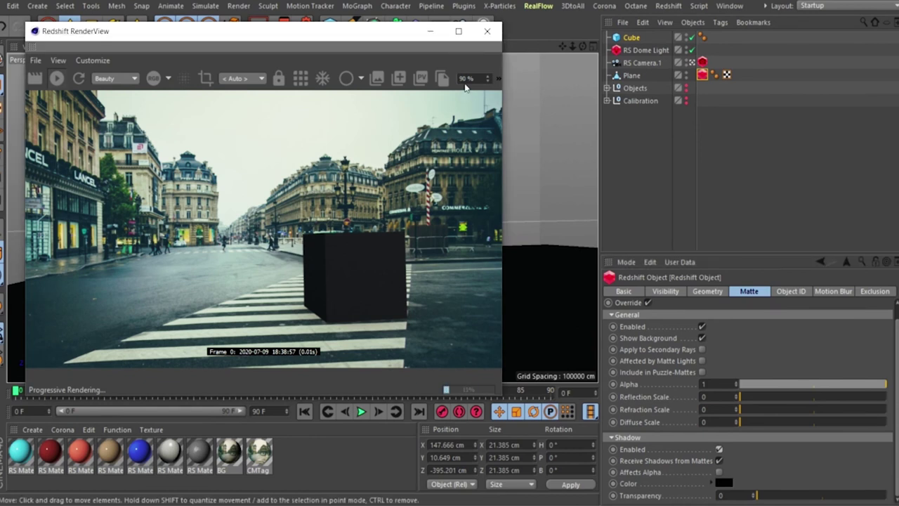
type("5")
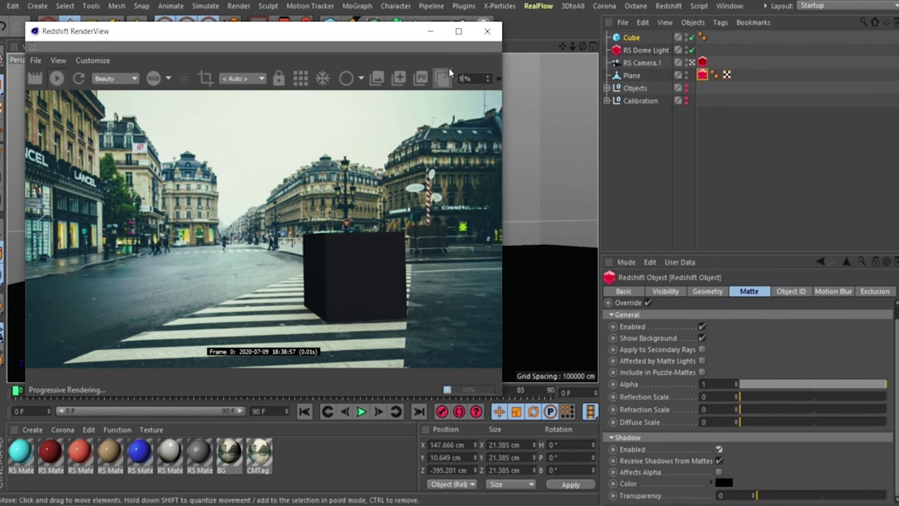
type("0")
key("Return")
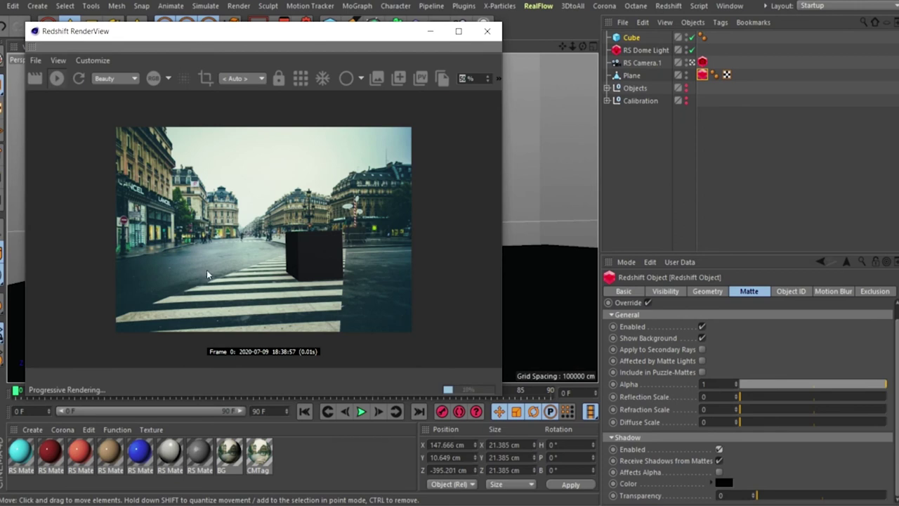
Switch to the original street picture in Photos, examine the ground shadows beneath the pedestrians at high zoom, and close the picture.
key("alt+Tab")
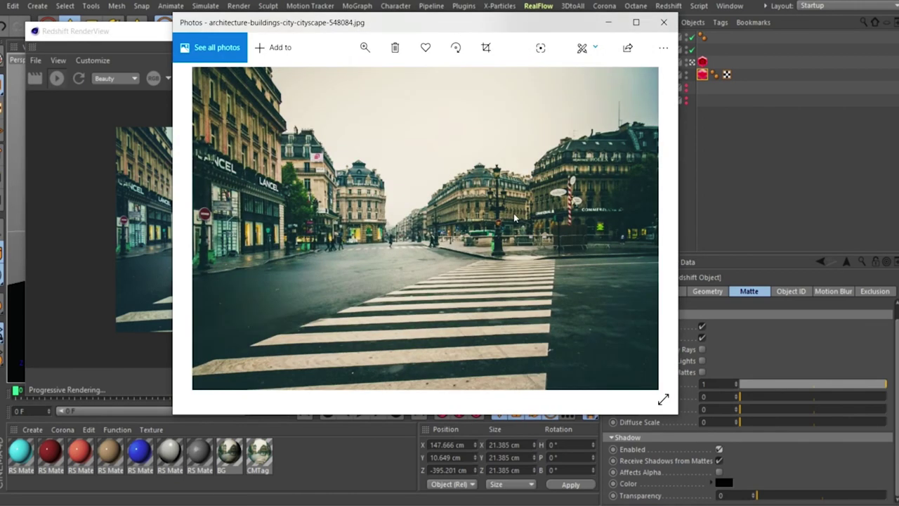
left_click(365, 47)
left_click(315, 82)
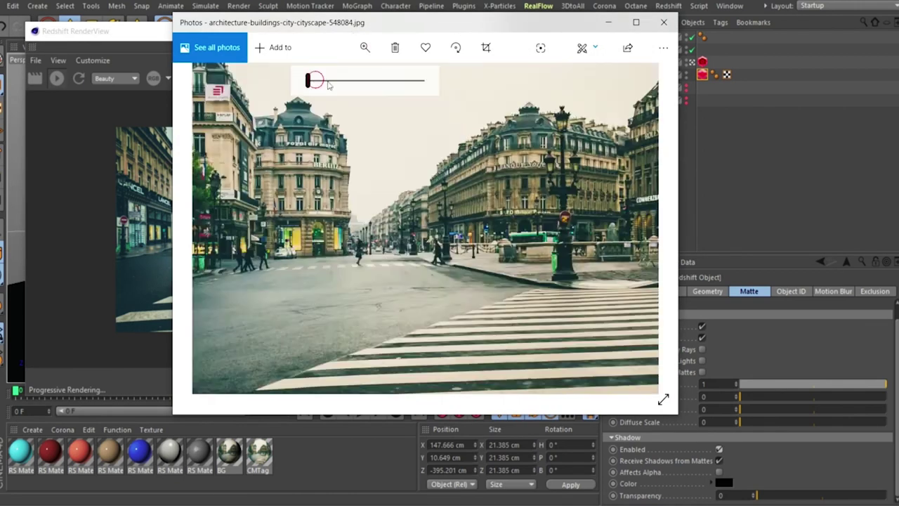
left_click_drag(328, 84, 349, 81)
left_click_drag(404, 302, 504, 272)
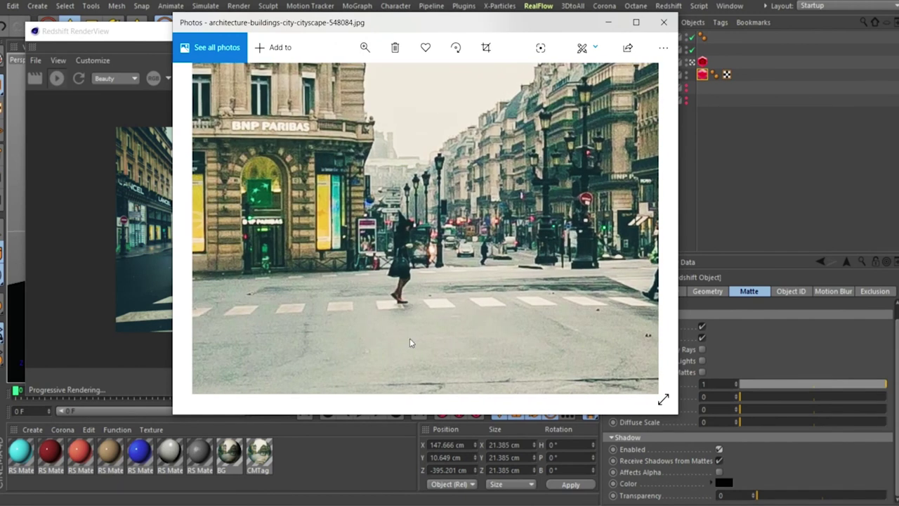
left_click_drag(345, 293, 500, 299)
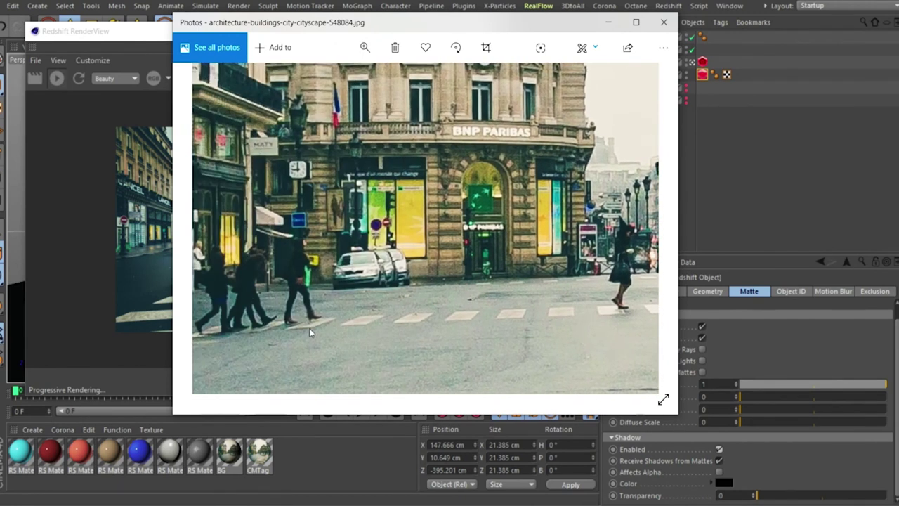
left_click_drag(290, 331, 355, 312)
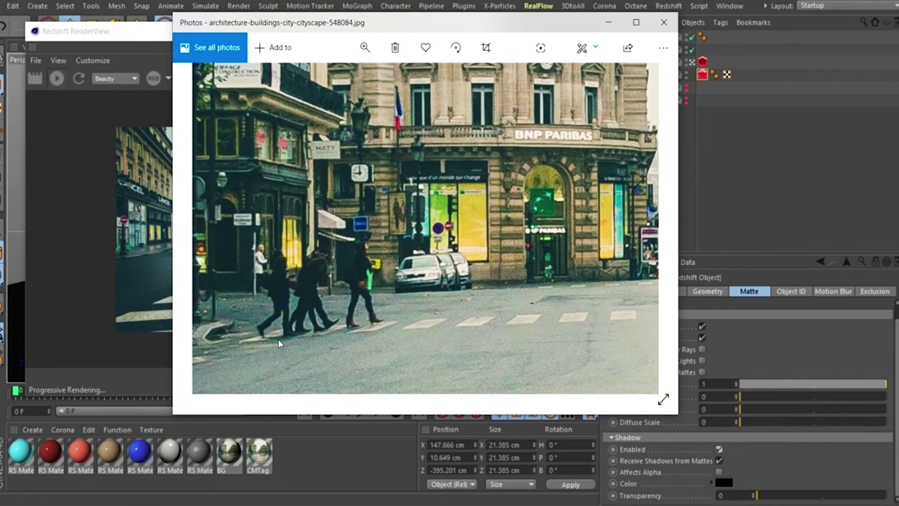
left_click_drag(490, 258, 281, 271)
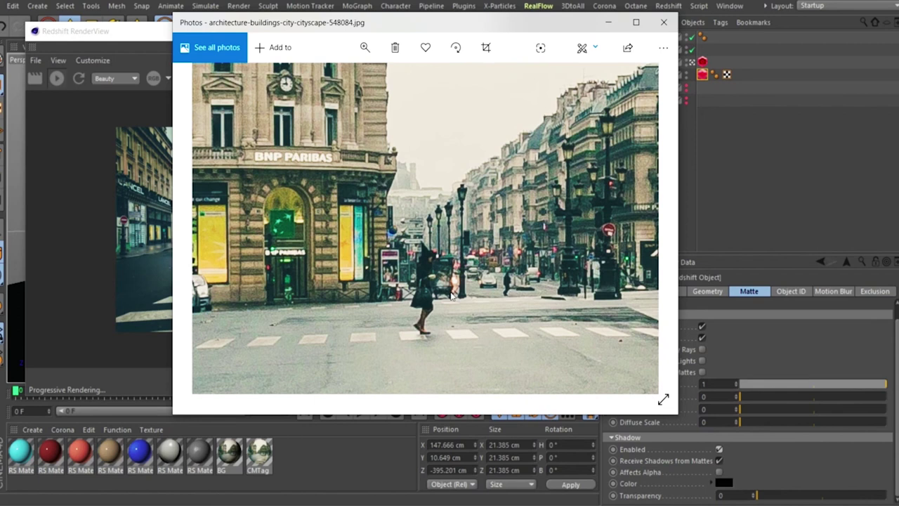
left_click(664, 22)
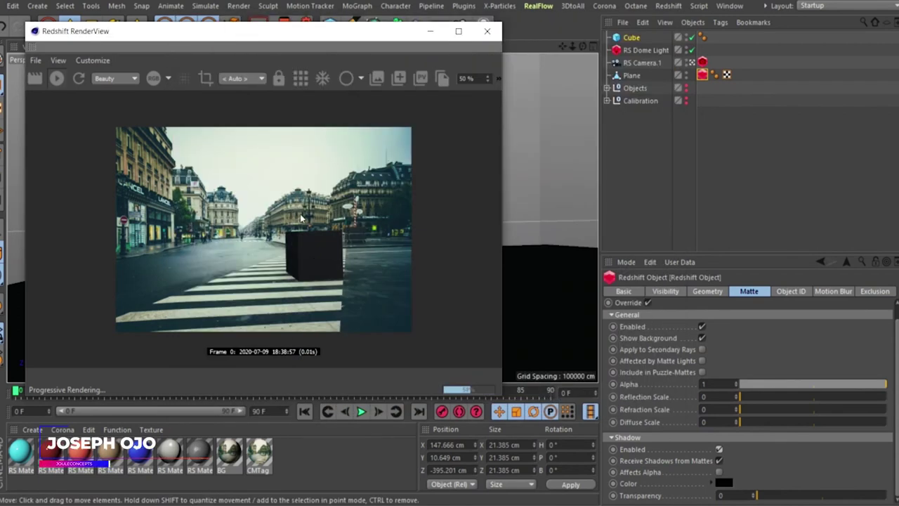
Add a Redshift Area Light to the scene.
left_click_drag(413, 36, 618, 57)
left_click_drag(202, 64, 113, 75)
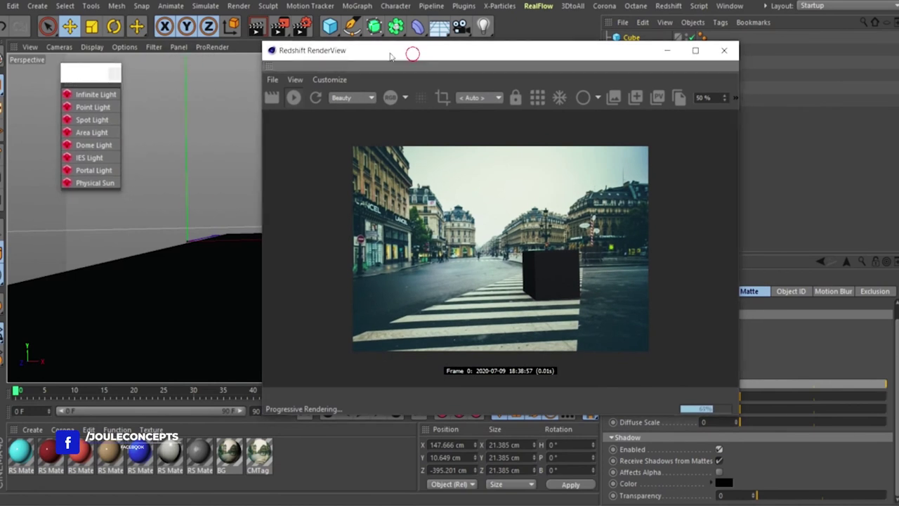
left_click_drag(414, 56, 306, 27)
left_click(92, 132)
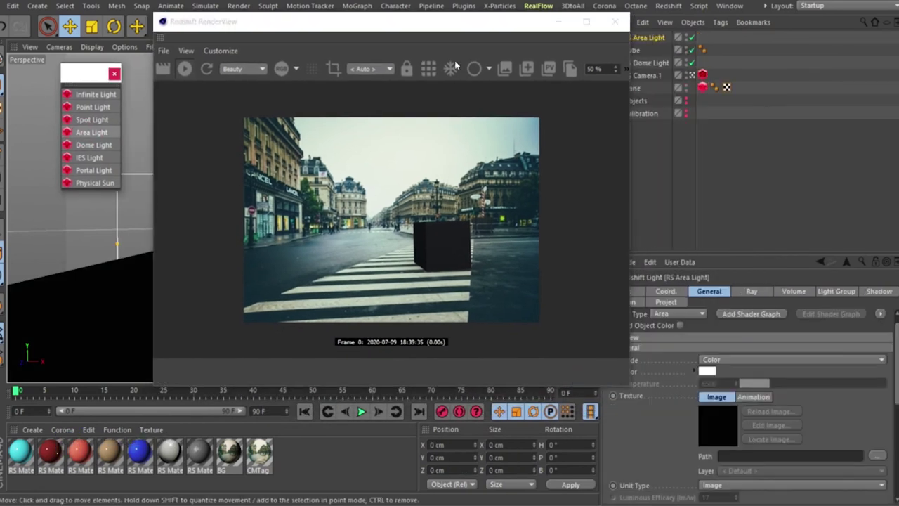
Lock the render preview to RS Camera.1 and release the viewport from that camera.
left_click_drag(467, 30, 444, 74)
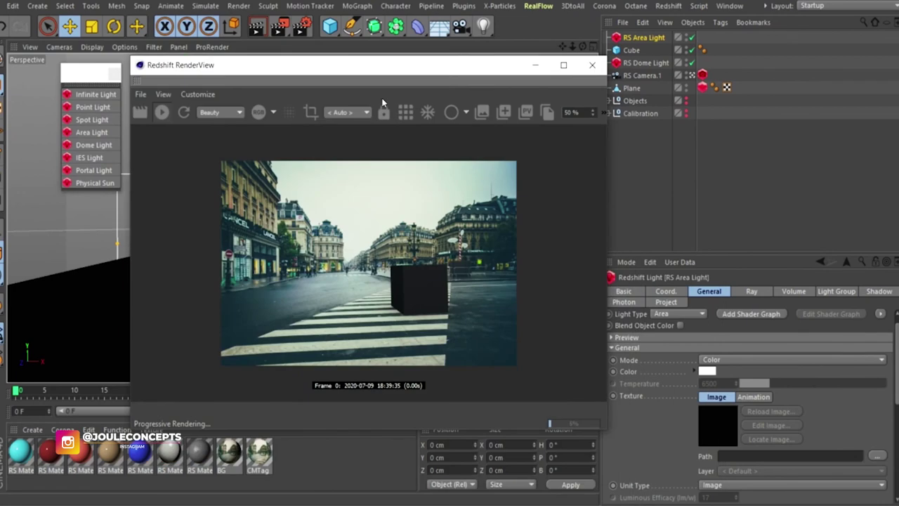
left_click(383, 112)
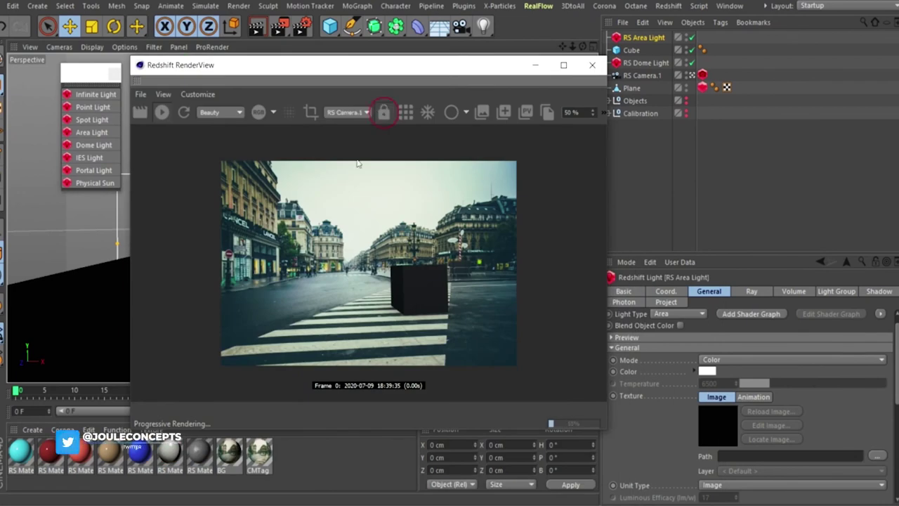
left_click_drag(473, 67, 801, 147)
left_click(692, 76)
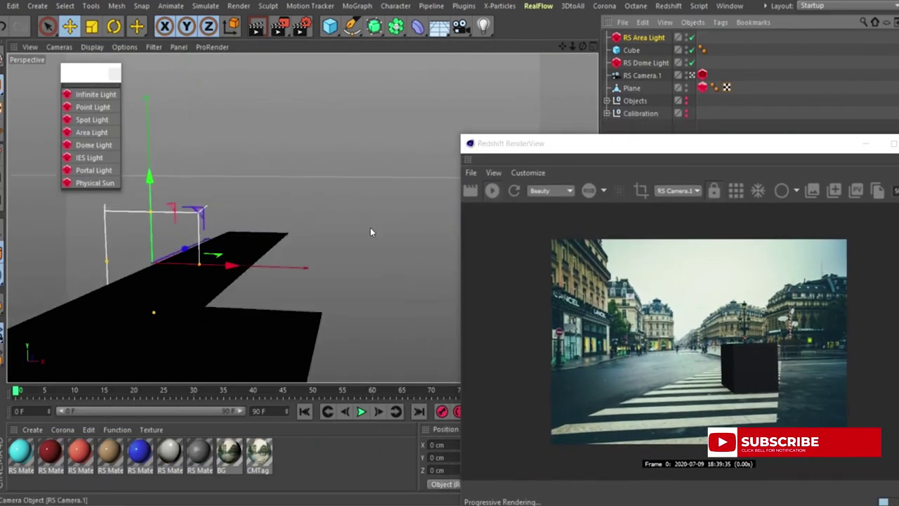
Aim the area light down at the Cube, at about H 178°, P -23°, and move it to about Y 60, Z -25 cm.
left_click_drag(262, 232, 209, 180, "alt")
key("r")
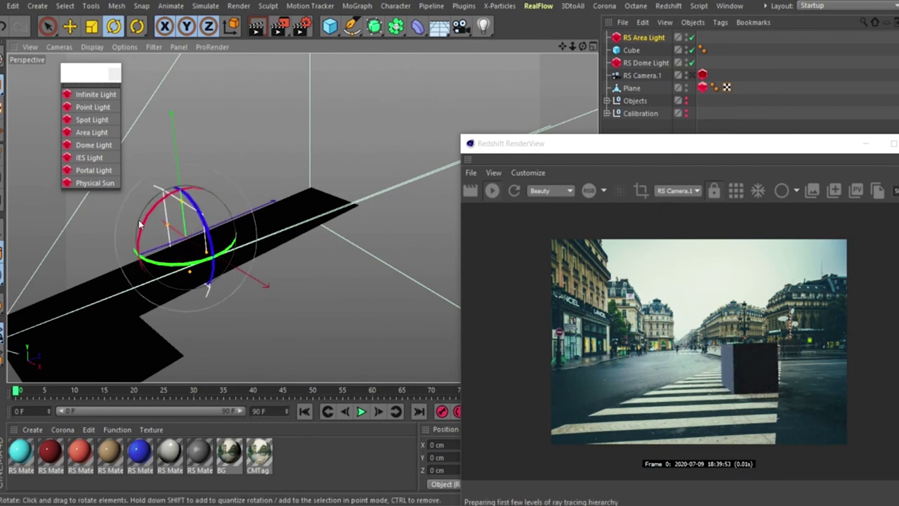
left_click_drag(141, 220, 139, 235)
key("e")
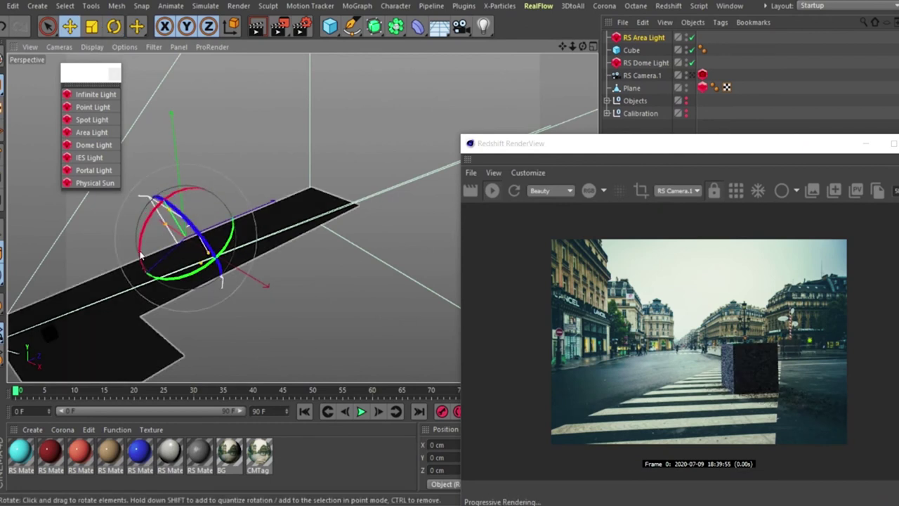
left_click_drag(157, 182, 144, 168)
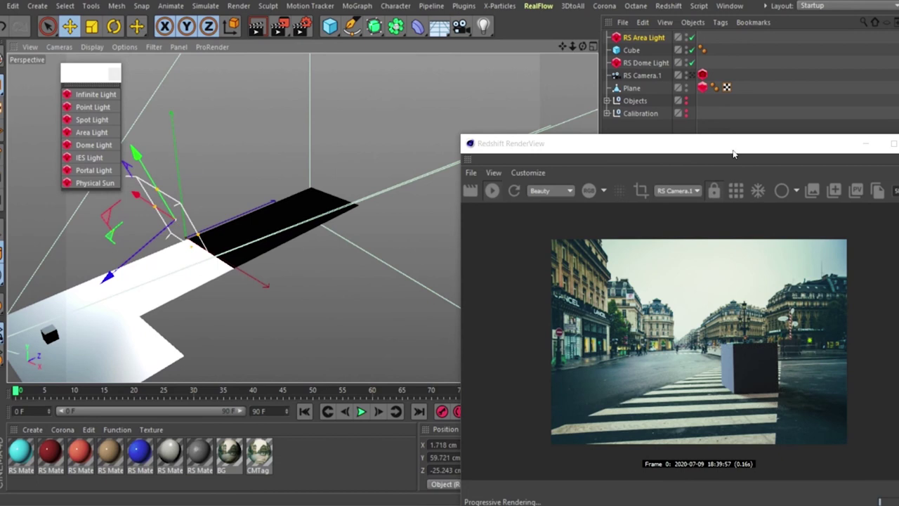
left_click_drag(675, 144, 550, 43)
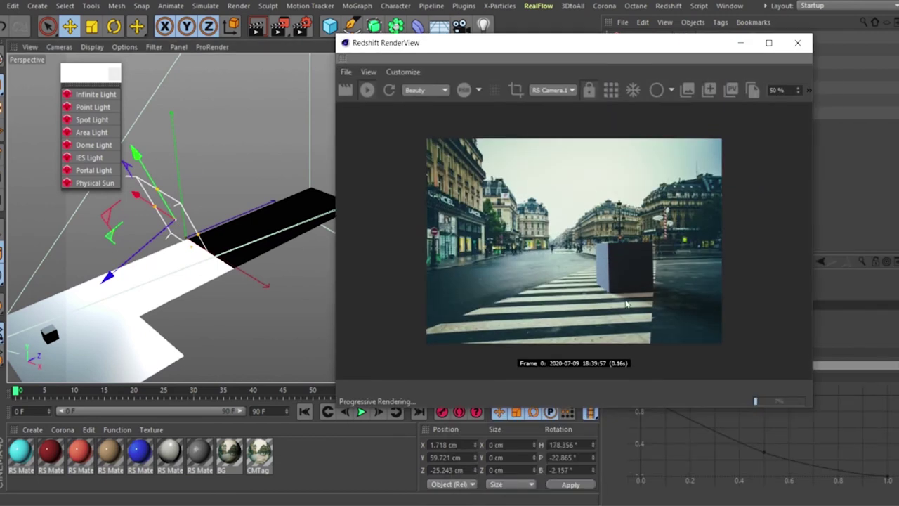
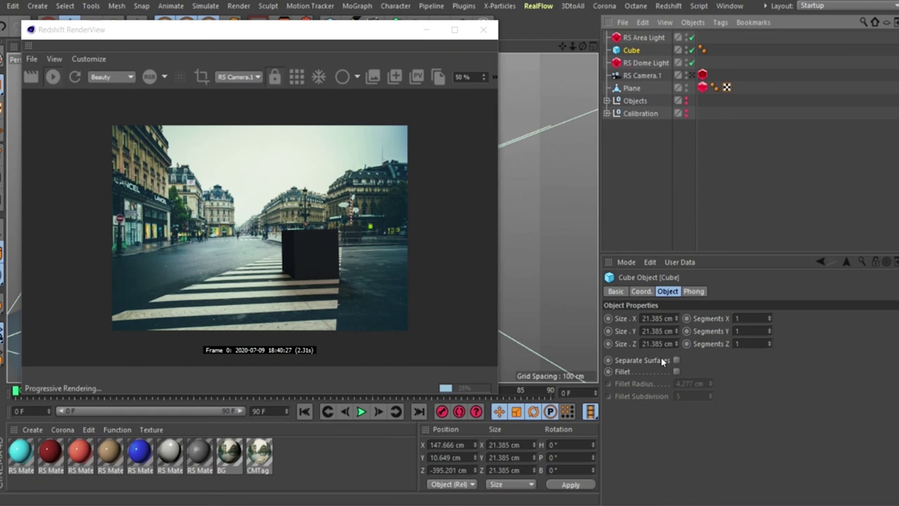
Fillet the Cube's edges with a 0.5 cm radius and 3 subdivisions.
left_click(676, 370)
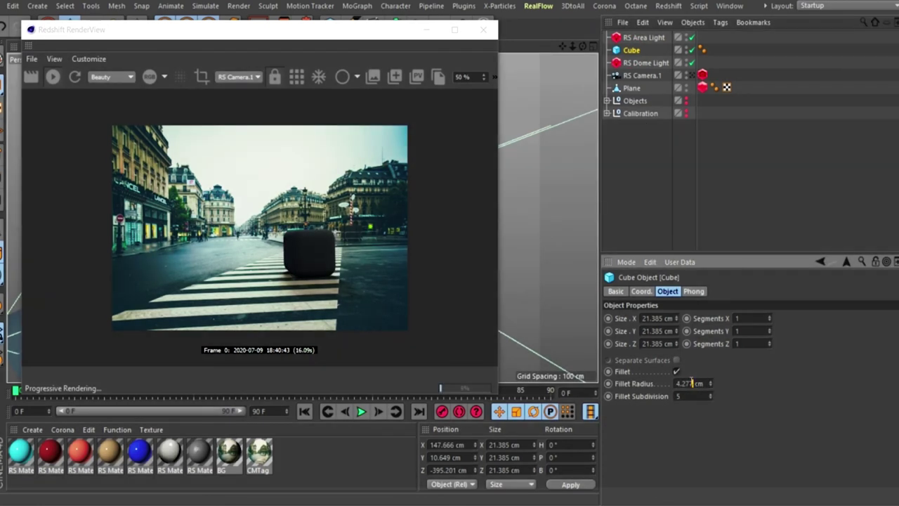
type("2")
key("Return")
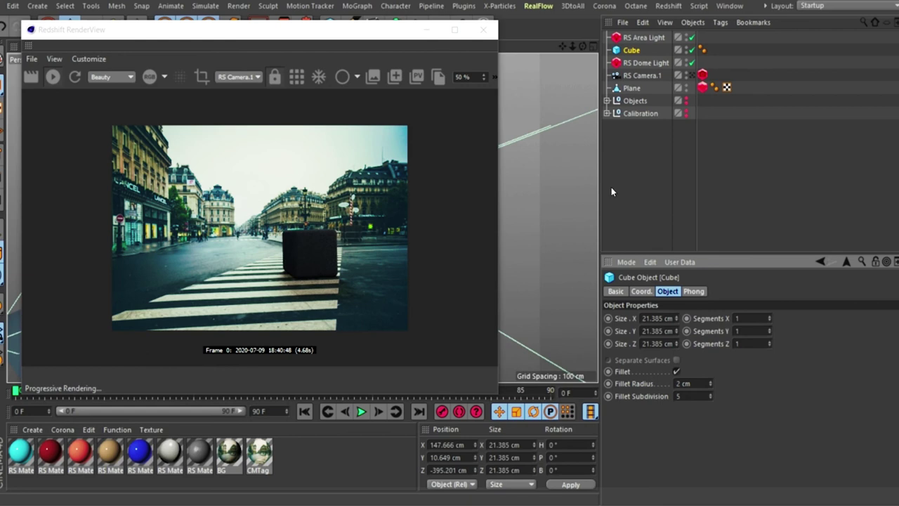
left_click(696, 388)
left_click(677, 370)
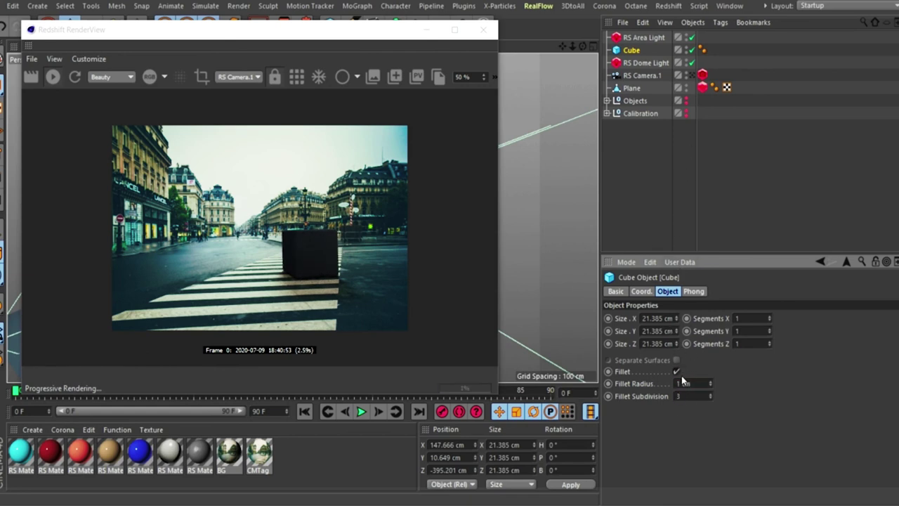
type("0.5")
key("Return")
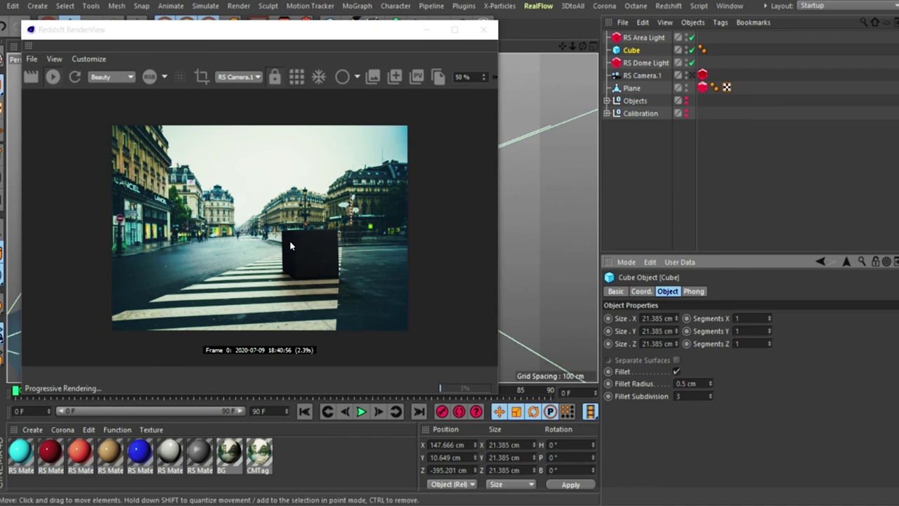
Add a second Redshift Area Light and bring it forward near the Cube, to about Z -430 cm.
left_click_drag(340, 32, 632, 37)
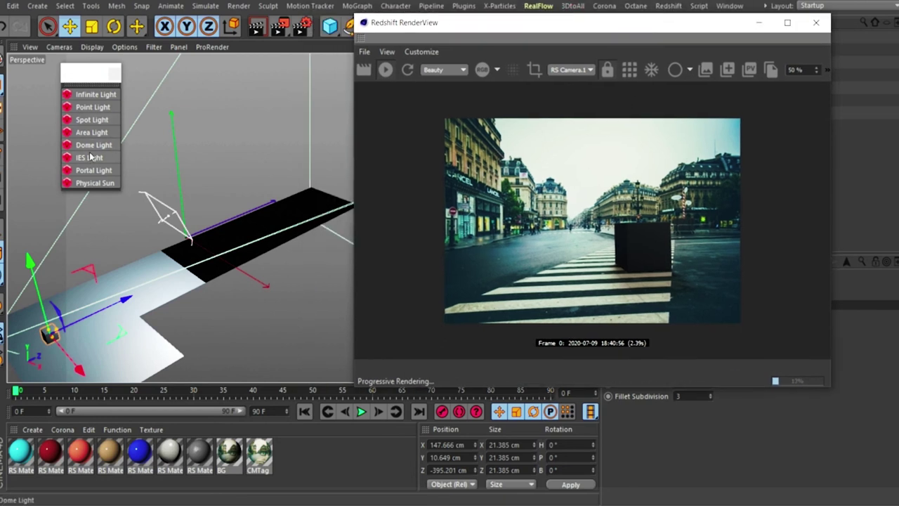
left_click(105, 132)
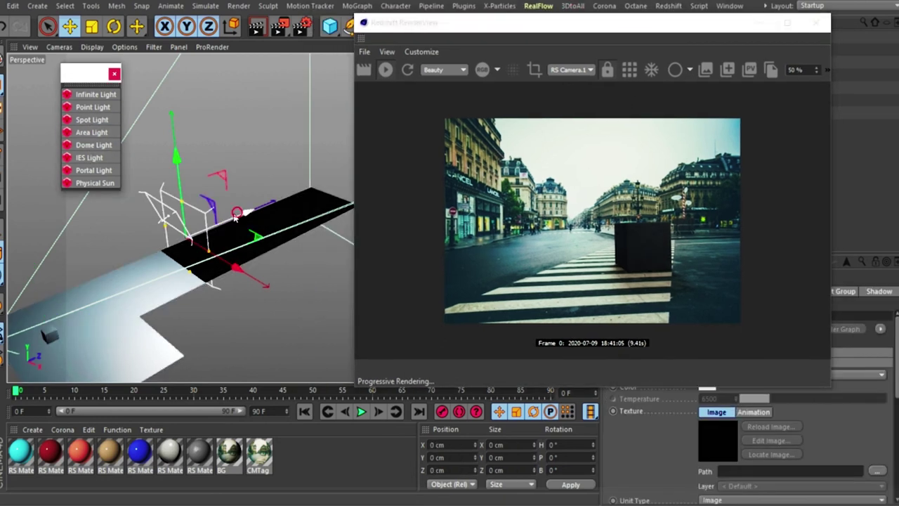
left_click_drag(207, 235, 78, 299)
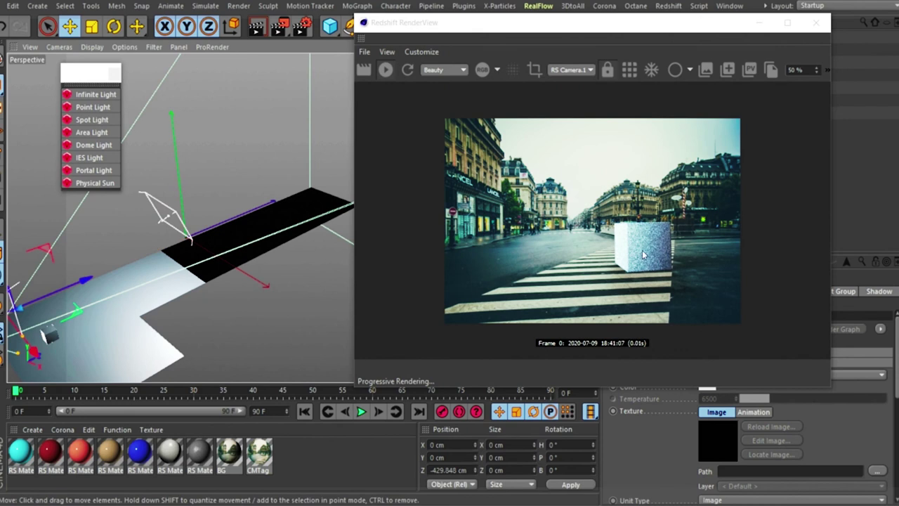
Shrink the second area light to about 38 × 123 cm, place it near X -33, Y 36, Z -513 cm, and aim it to about H -21°, P -13°.
middle_click_drag(234, 265, 346, 230, "alt")
left_click_drag(191, 282, 155, 305, "alt")
left_click_drag(139, 253, 78, 319)
left_click_drag(47, 257, 65, 336)
key("r")
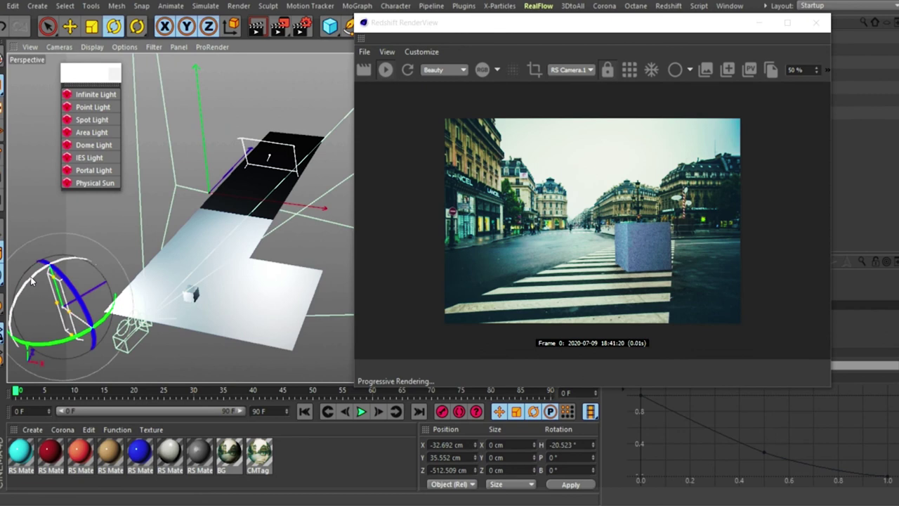
left_click_drag(31, 281, 32, 261)
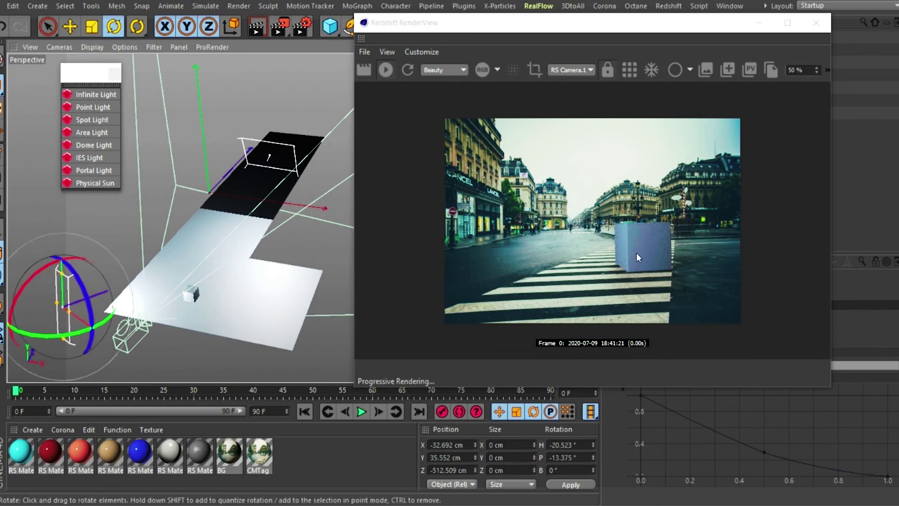
Try intensity multipliers of 5 and 15 on the second area light.
left_click_drag(648, 24, 379, 17)
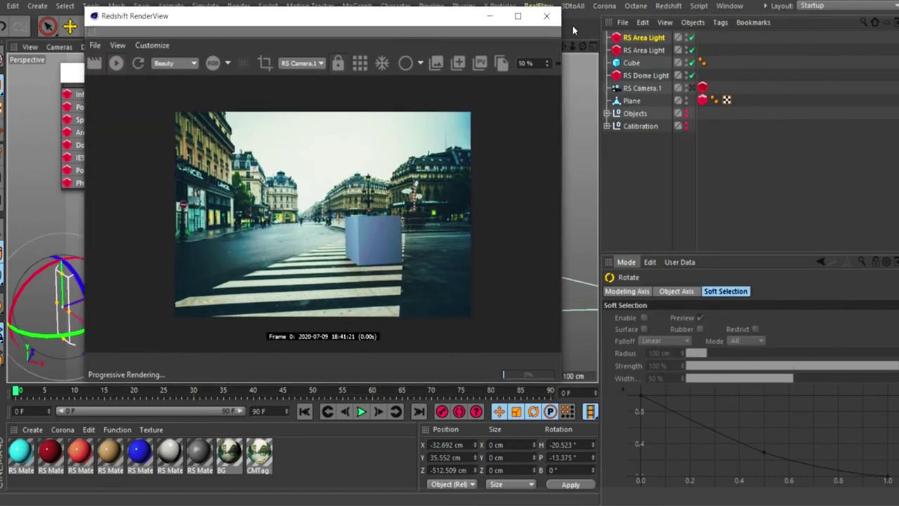
left_click(644, 39)
scroll(702, 351, "down", 5)
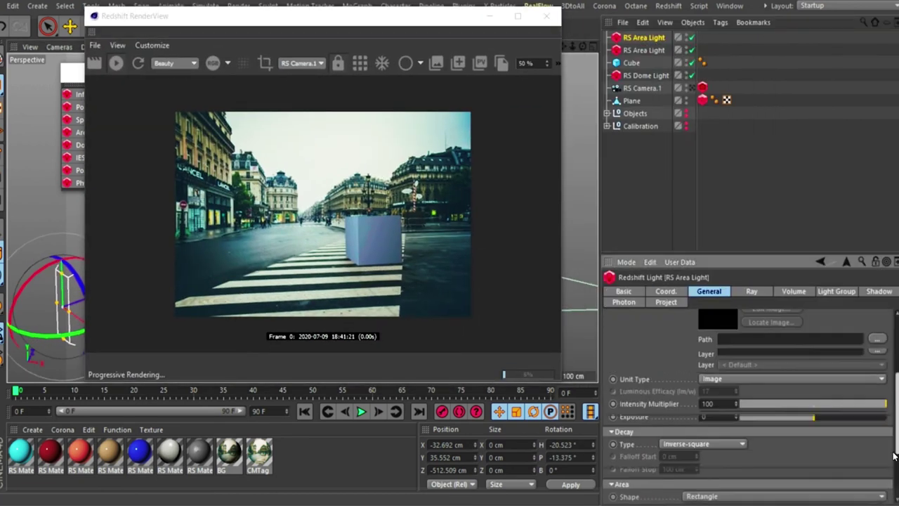
double_click(708, 325)
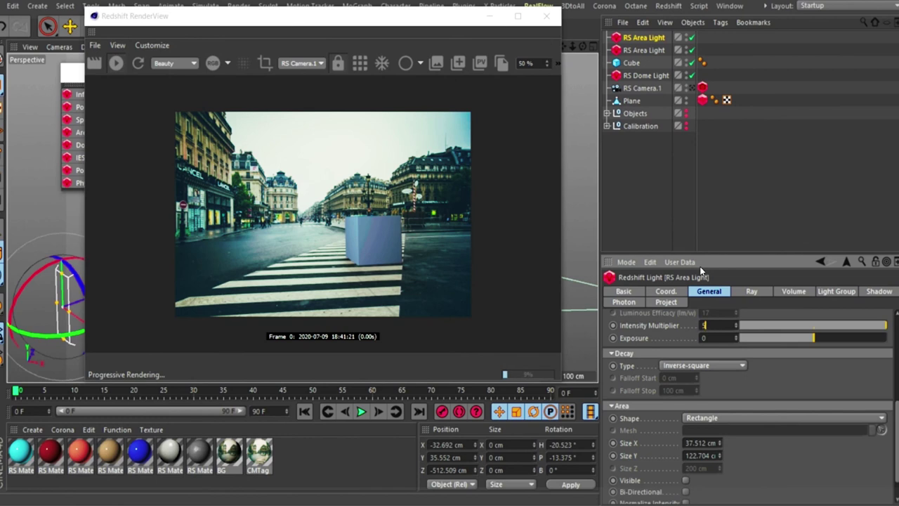
type("5")
key("Return")
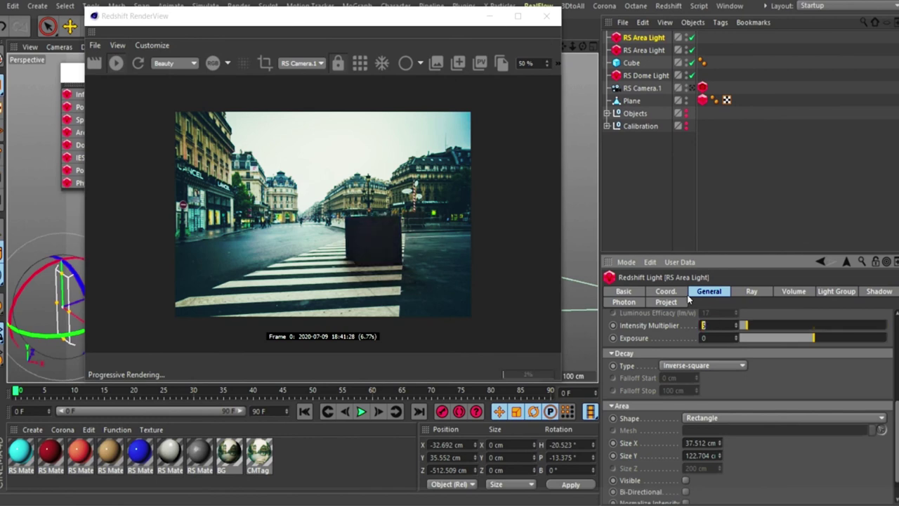
double_click(708, 324)
type("15")
key("Return")
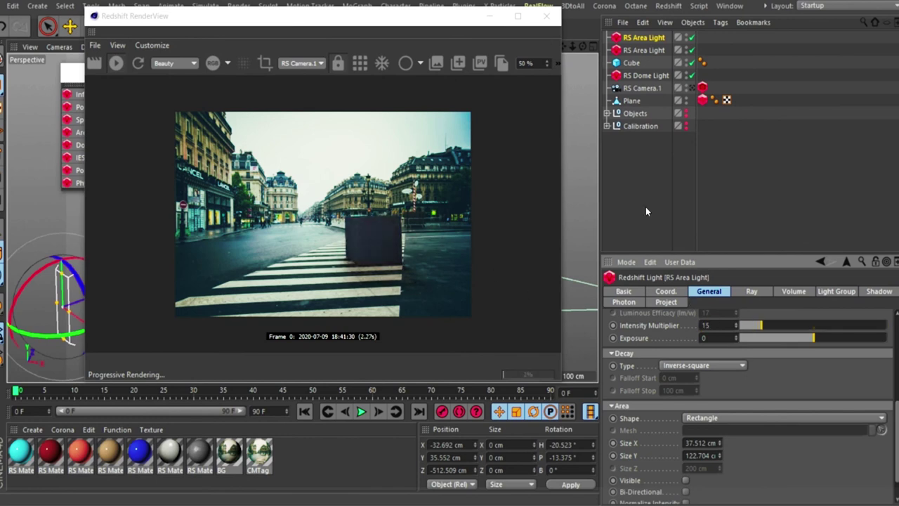
Switch the second area light off and on to compare its effect, and set its intensity multiplier to 20.
left_click(692, 37)
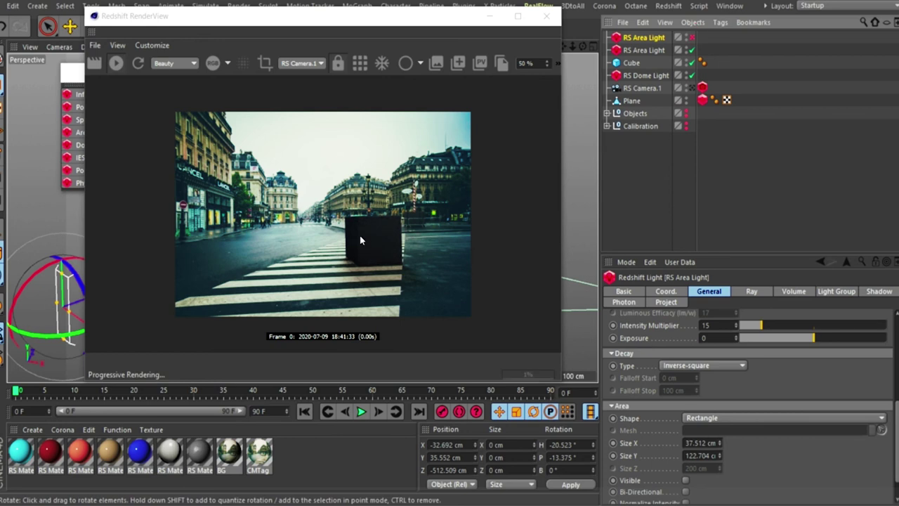
left_click(693, 37)
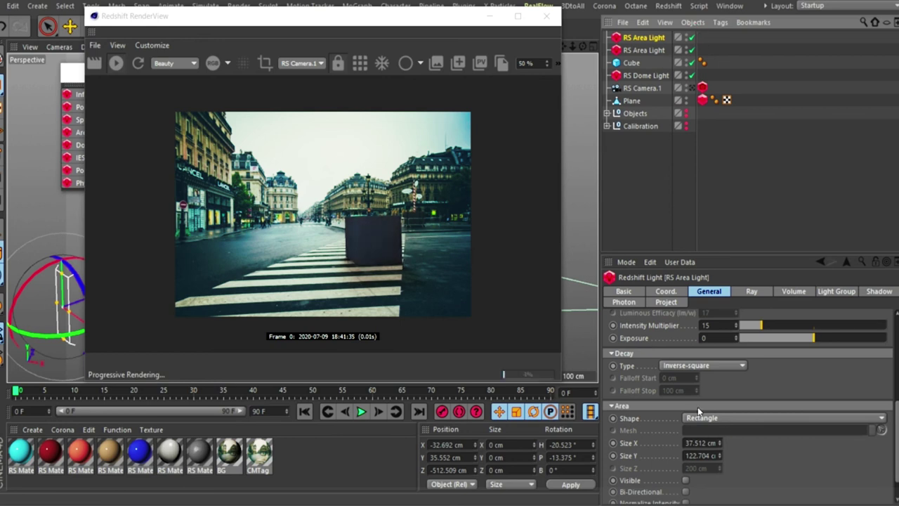
left_click_drag(716, 328, 677, 245)
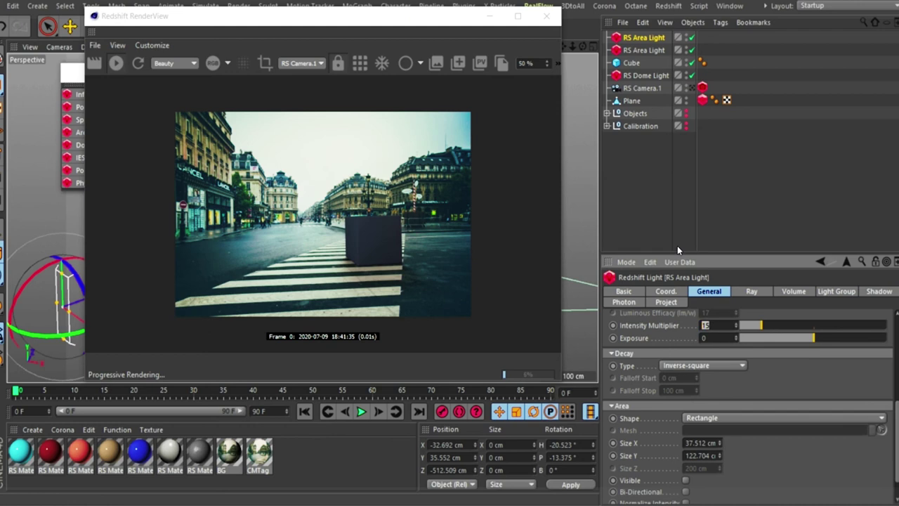
type("20")
key("Return")
Add a third Redshift Area Light and move it beside the Cube, to about X 260, Z -461 cm.
left_click(458, 16)
left_click_drag(466, 21, 709, 81)
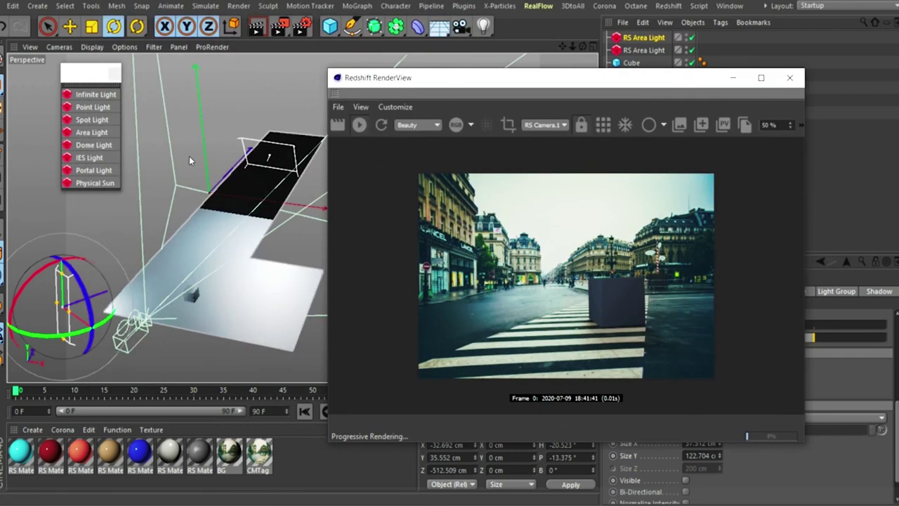
left_click(90, 133)
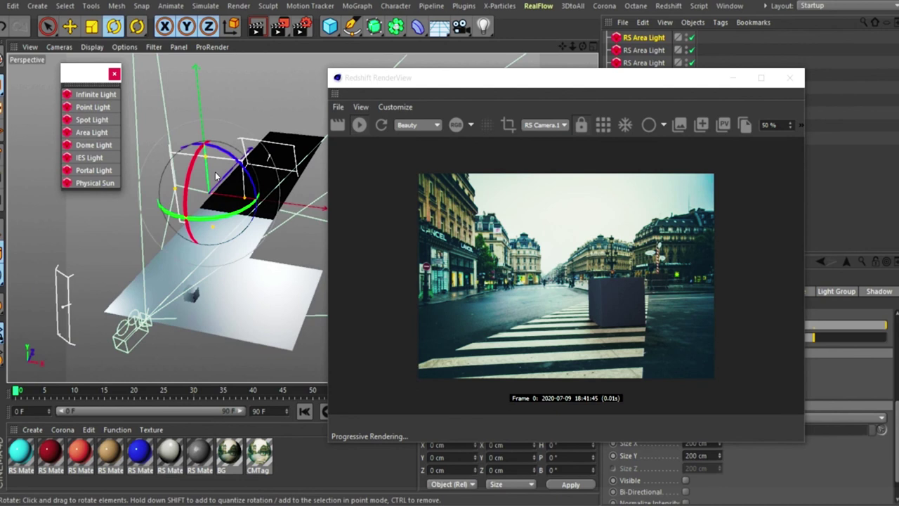
key("e")
left_click_drag(230, 173, 258, 331)
Aim the third area light at the Cube, about H 49°, P -17°, and move it to about X 270, Y 58, Z -487 cm.
key("r")
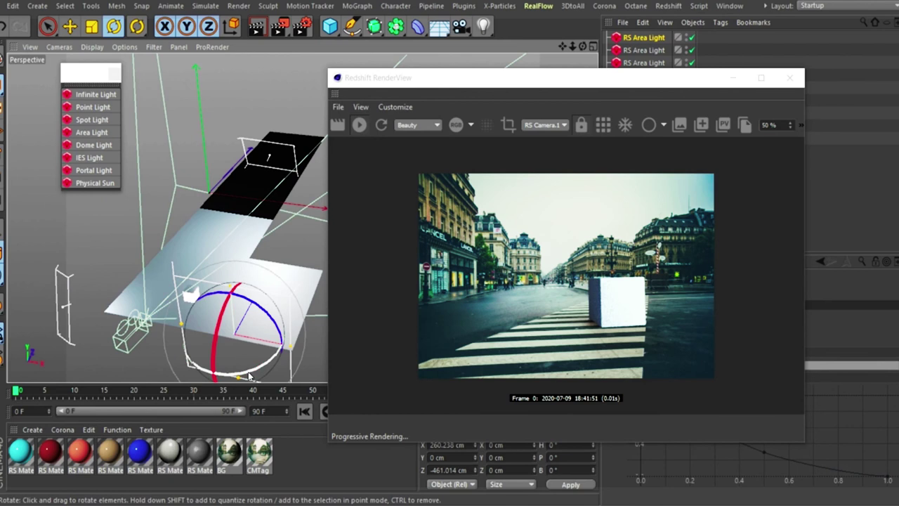
left_click_drag(247, 372, 280, 356)
mouse_move(244, 300)
left_mouse_down()
mouse_move(223, 308)
mouse_move(229, 298)
left_mouse_up()
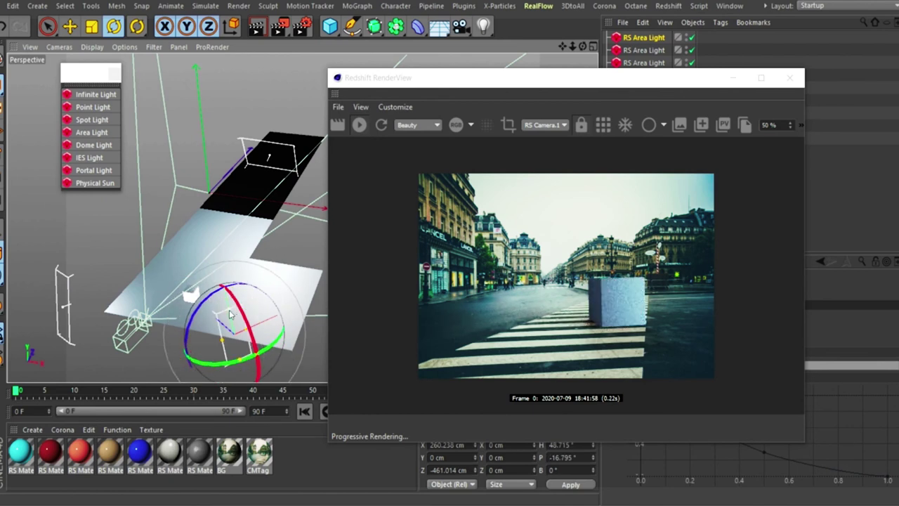
key("e")
left_click_drag(224, 283, 248, 313)
Tint the third area light's color a pale blue.
left_click_drag(547, 85, 220, 50)
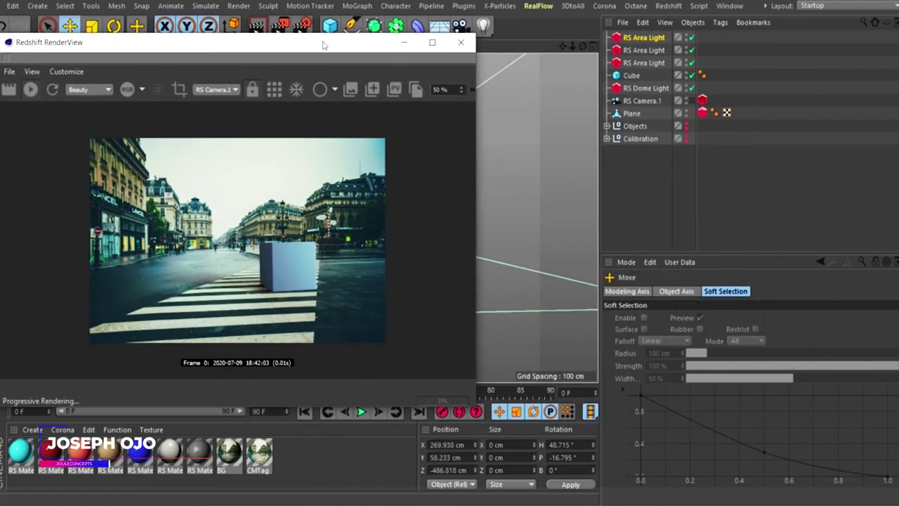
left_click(707, 385)
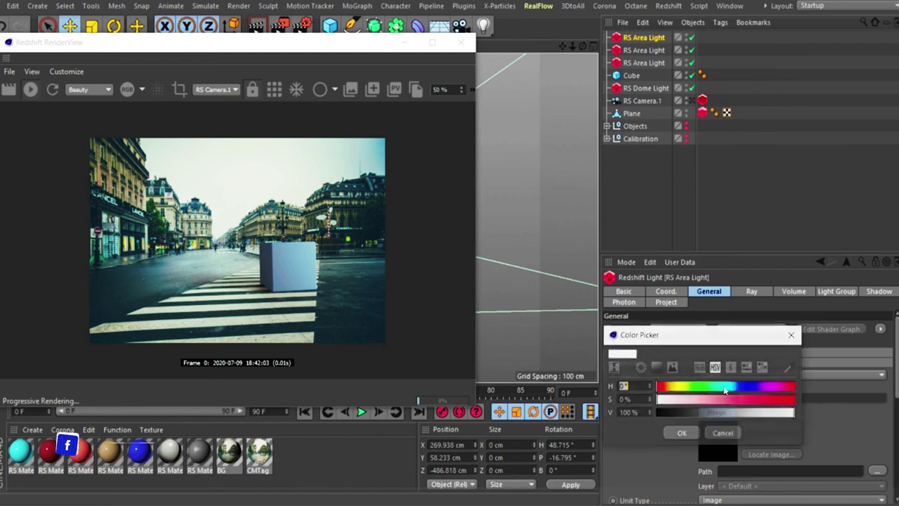
left_click_drag(687, 400, 698, 399)
left_click(681, 433)
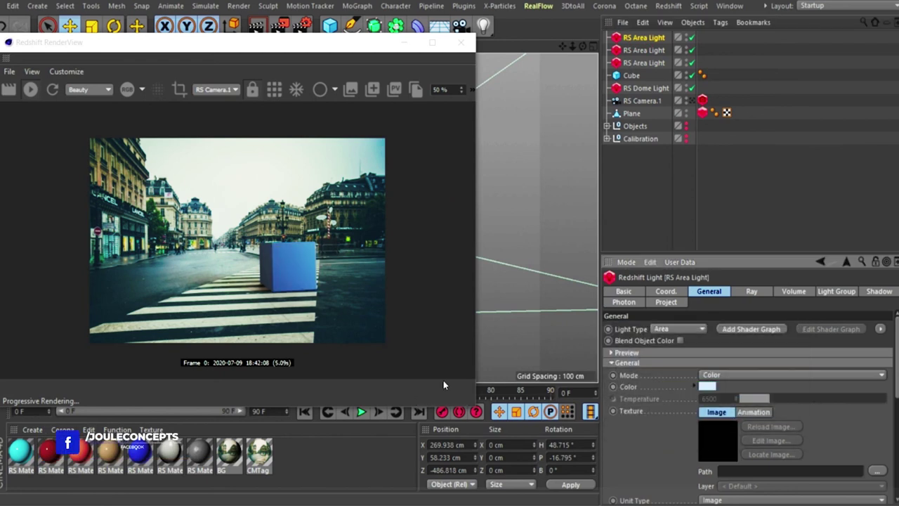
Set the third area light's intensity multiplier to 15, after trying 10.
scroll(696, 423, "down", 5)
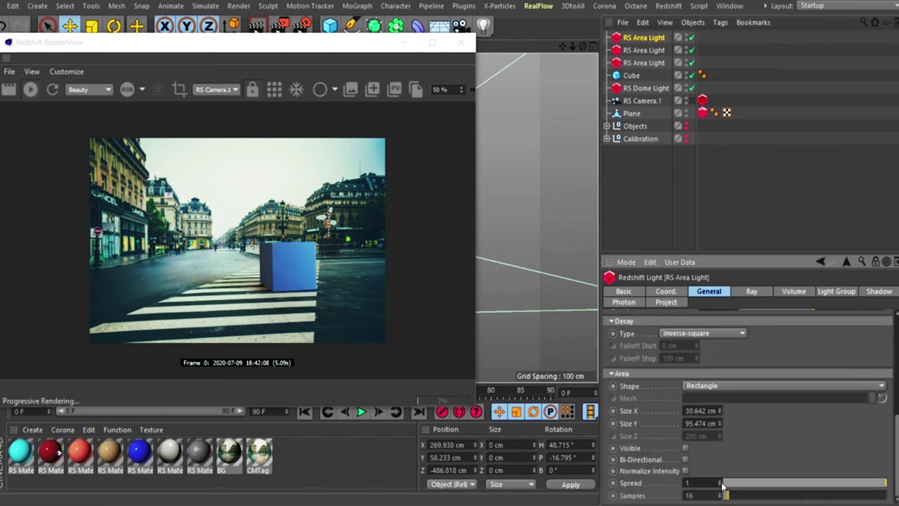
scroll(896, 439, "up", 3)
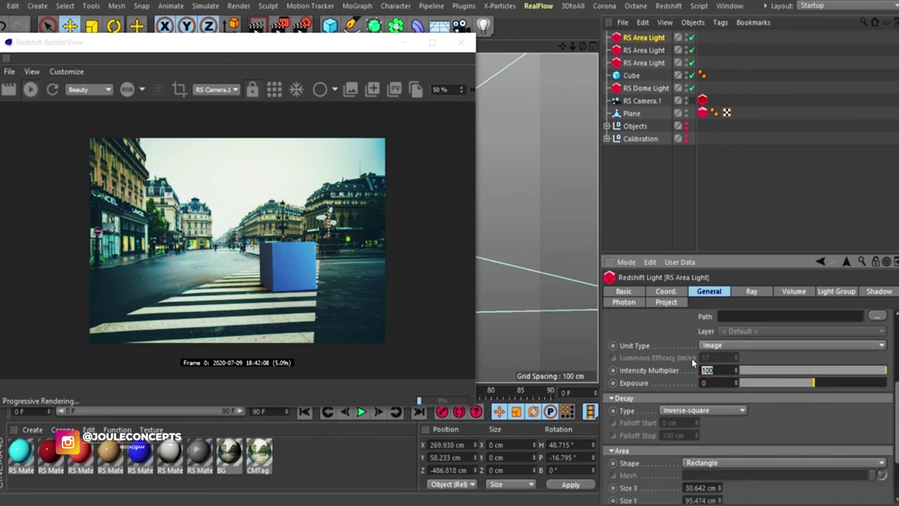
type("10")
key("Return")
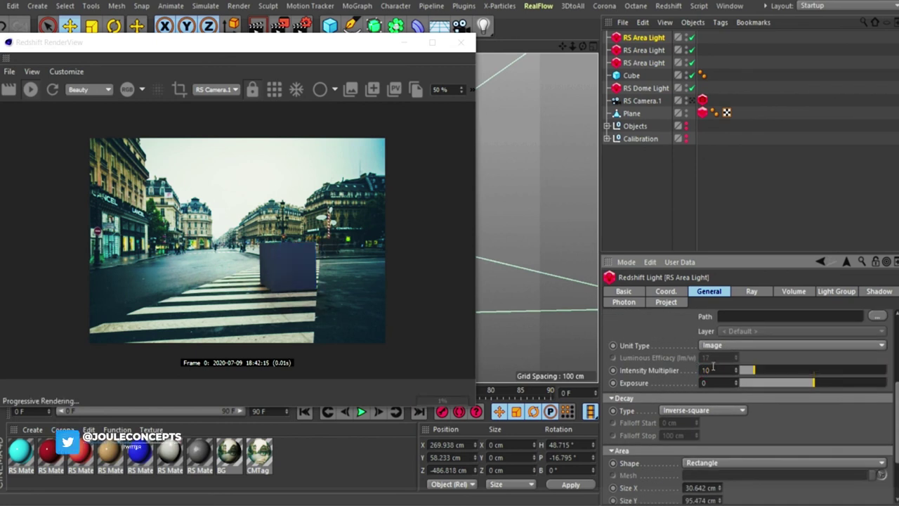
double_click(711, 370)
type("15")
key("Return")
Examine the Cube and its shadow in the render preview and compare the scene with the original street photo.
left_click_drag(332, 44, 407, 34)
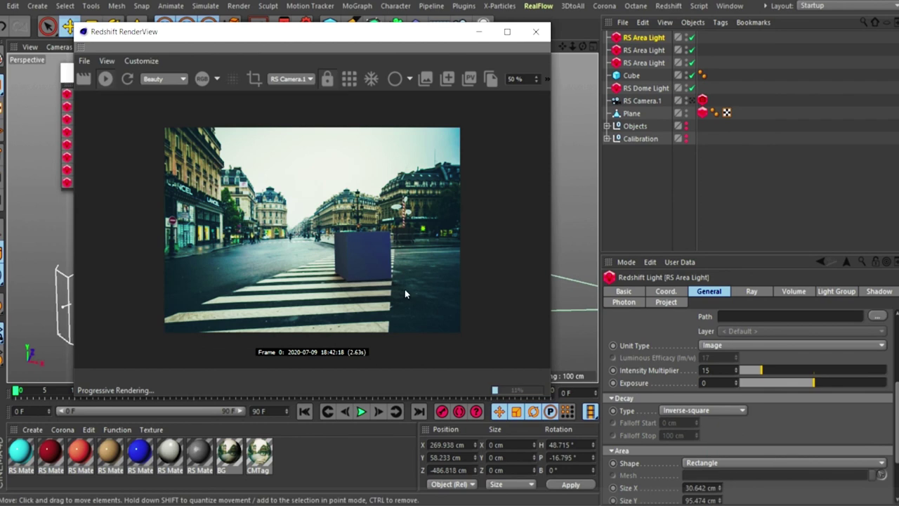
left_click_drag(421, 34, 421, 21)
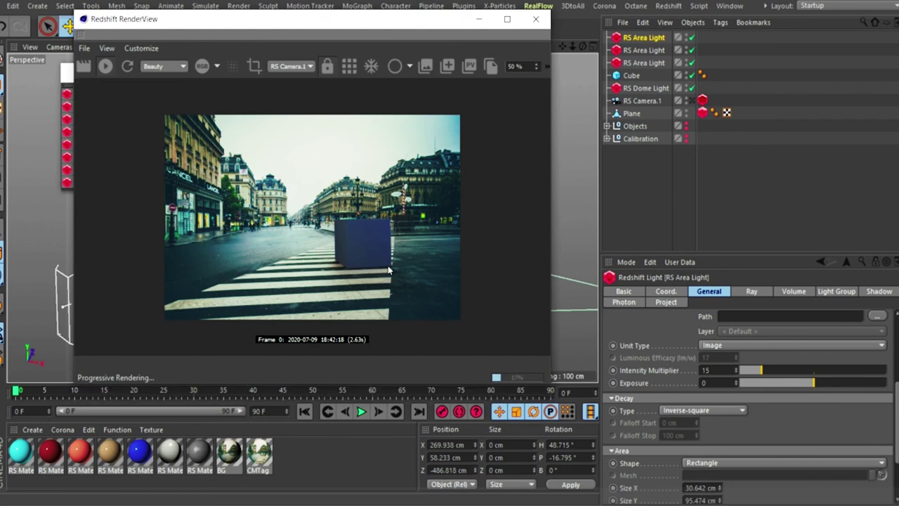
left_click_drag(405, 20, 464, 3)
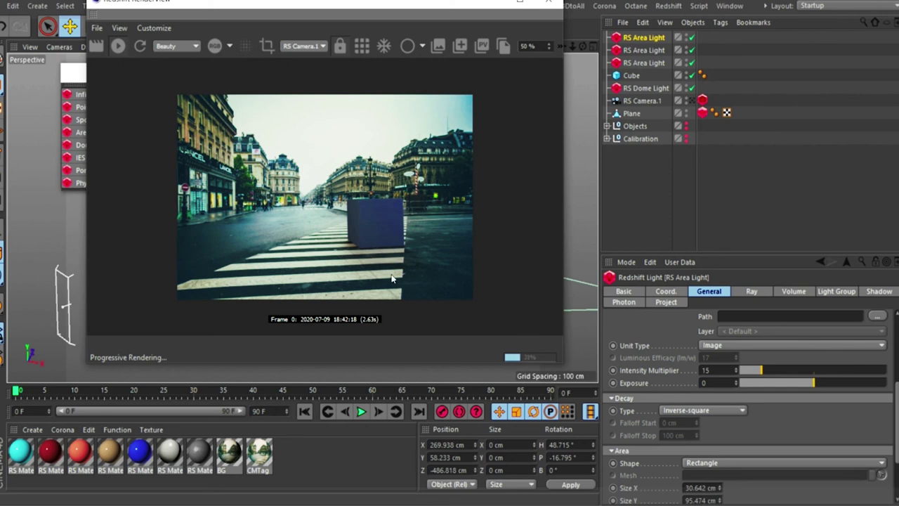
key("alt+Tab")
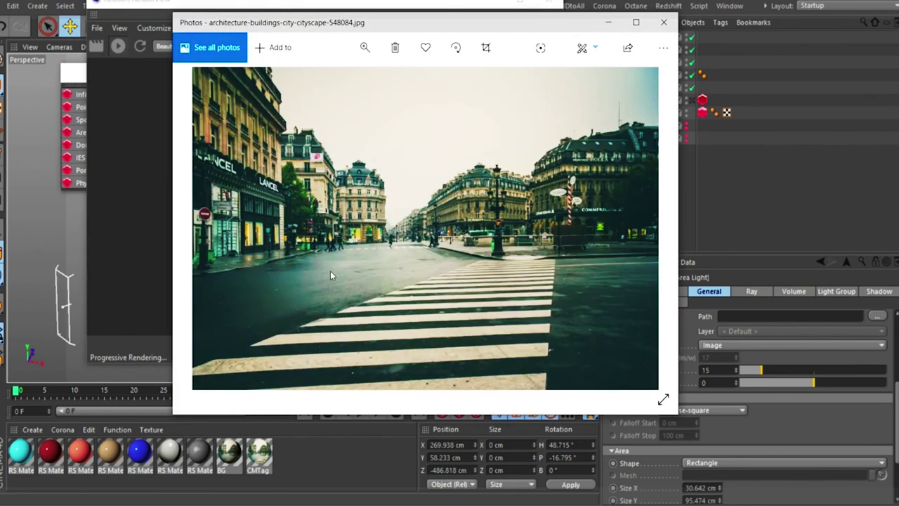
left_click(609, 22)
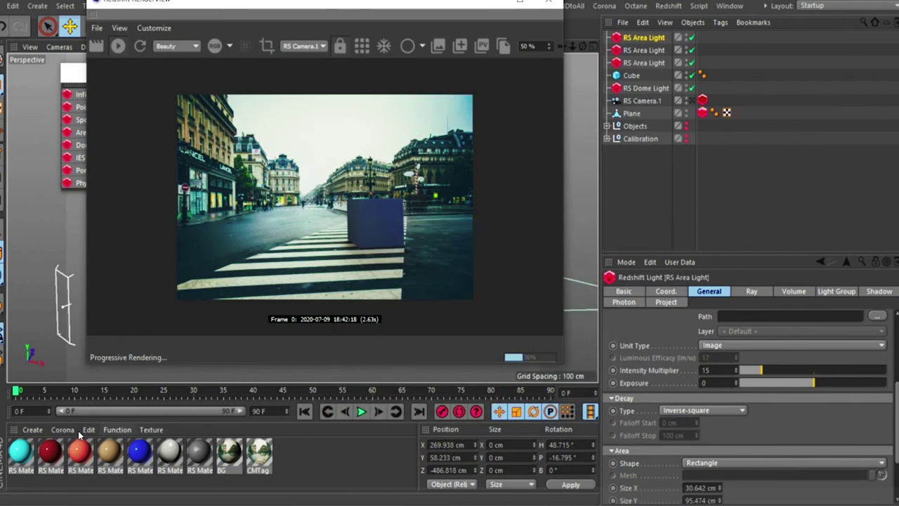
Stop the render preview and create a new Redshift material with a reflection roughness of about 0.2.
left_click(33, 430)
mouse_move(91, 338)
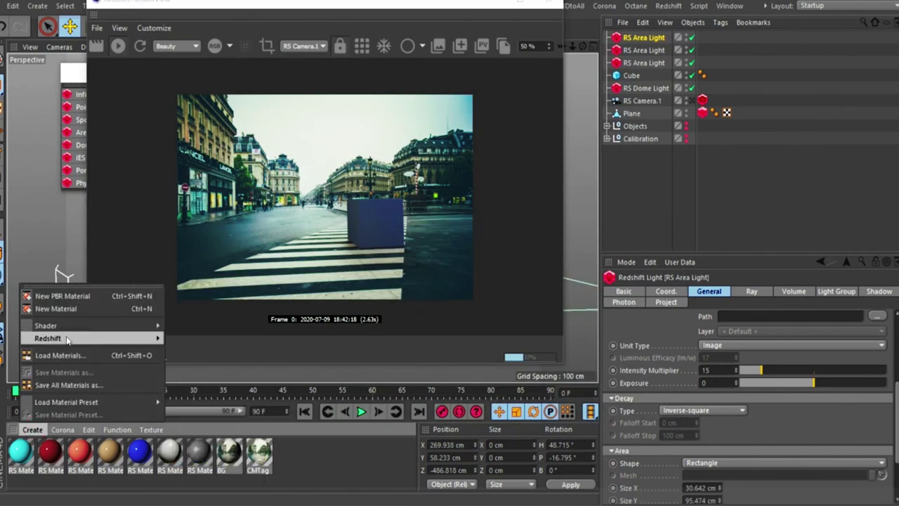
mouse_move(182, 338)
left_click(232, 339)
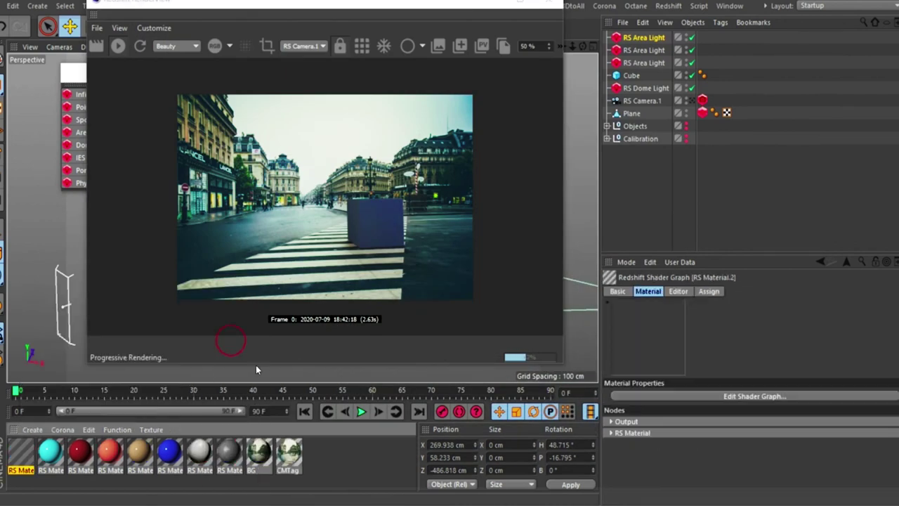
left_click(118, 46)
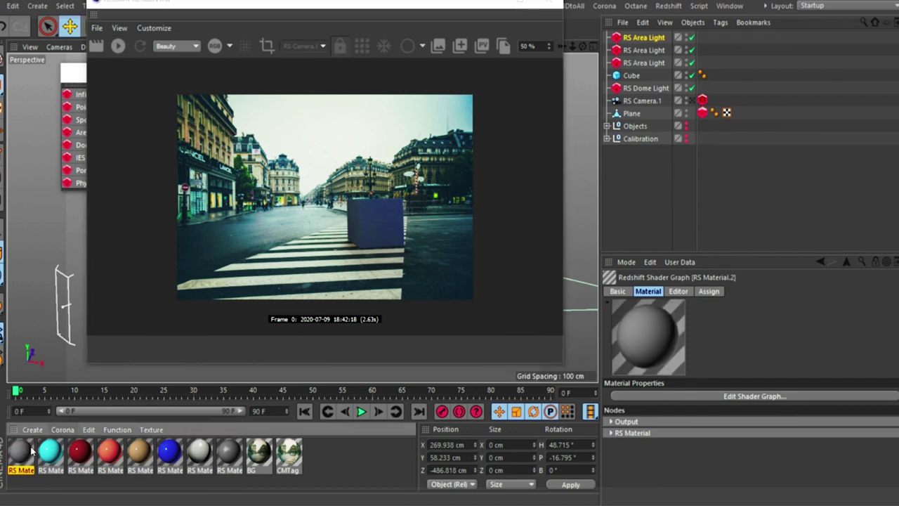
double_click(22, 449)
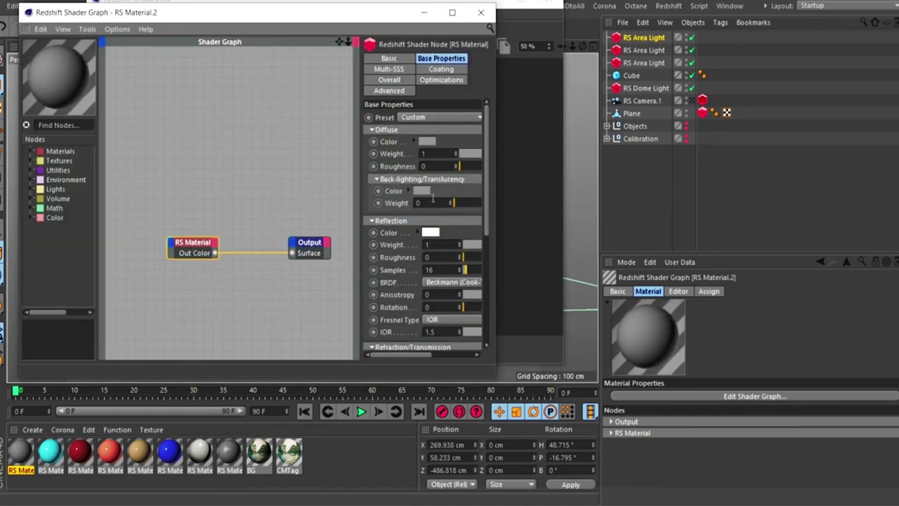
left_click_drag(474, 258, 481, 258)
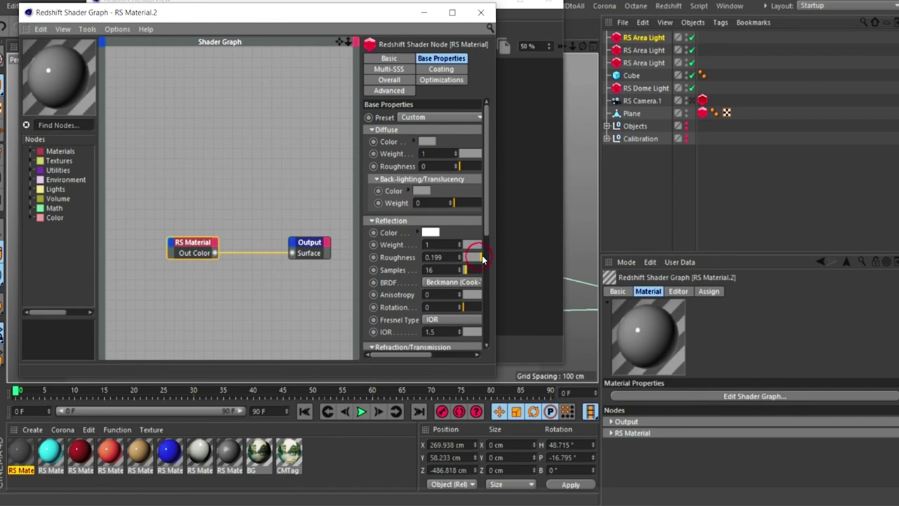
left_click(480, 12)
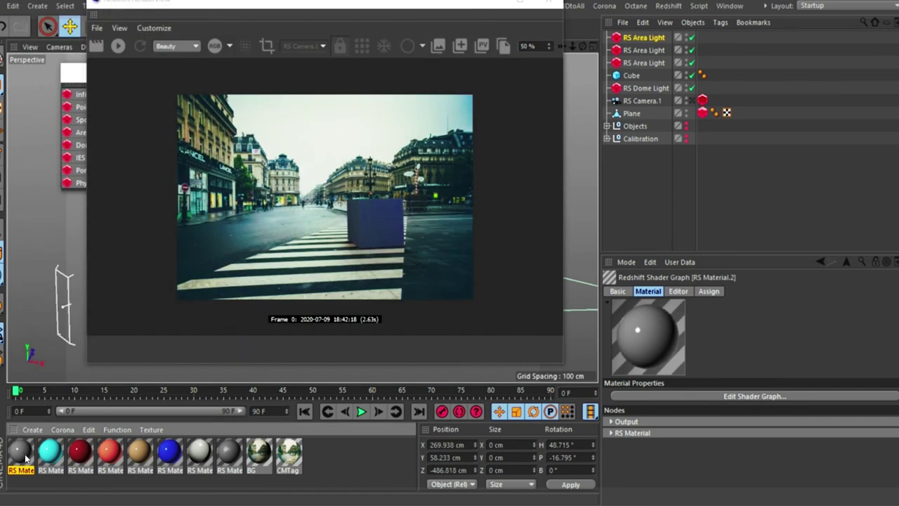
Apply the new Redshift material to the Plane and inspect the Cube's base in the restarted render preview at 120%.
left_click_drag(284, 394, 634, 112)
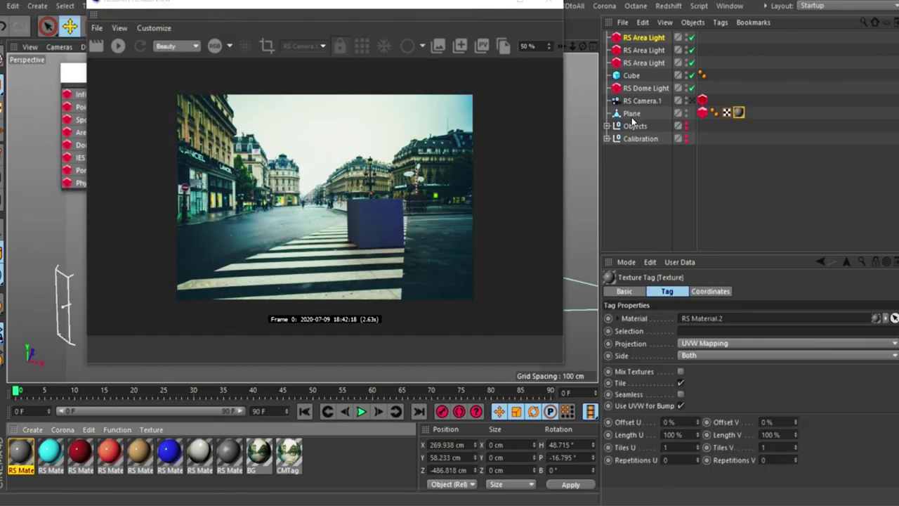
left_click(117, 48)
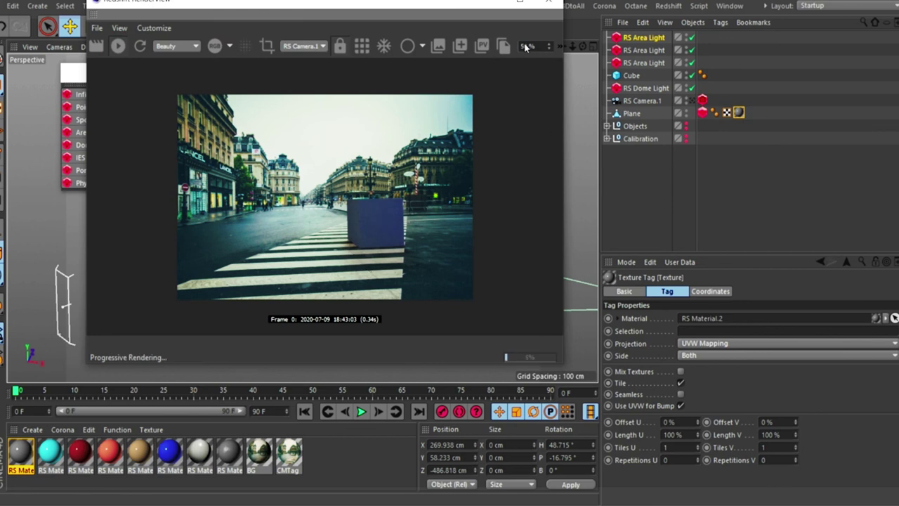
type("120")
key("Return")
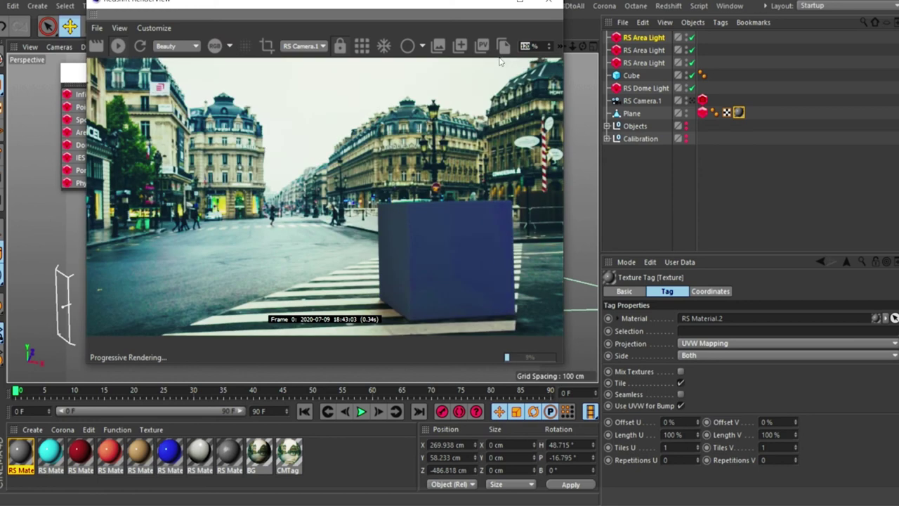
left_click_drag(455, 295, 414, 181)
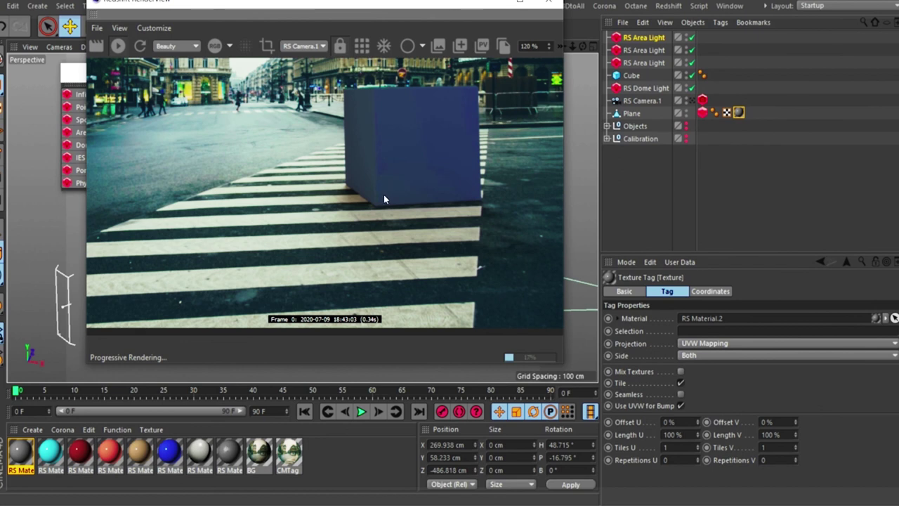
Lower the new material's reflection roughness and review its Overall, Advanced and Coating settings.
left_click(22, 450)
double_click(22, 450)
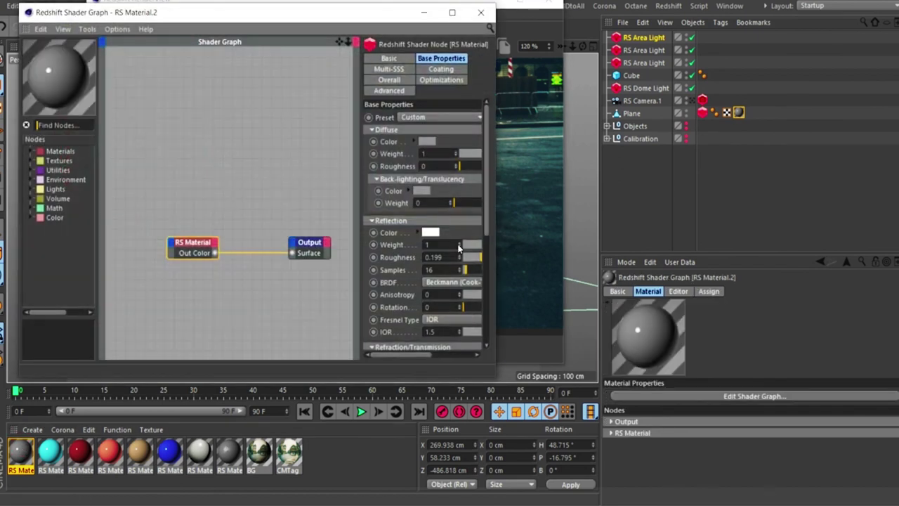
left_click_drag(481, 258, 471, 257)
left_click(393, 80)
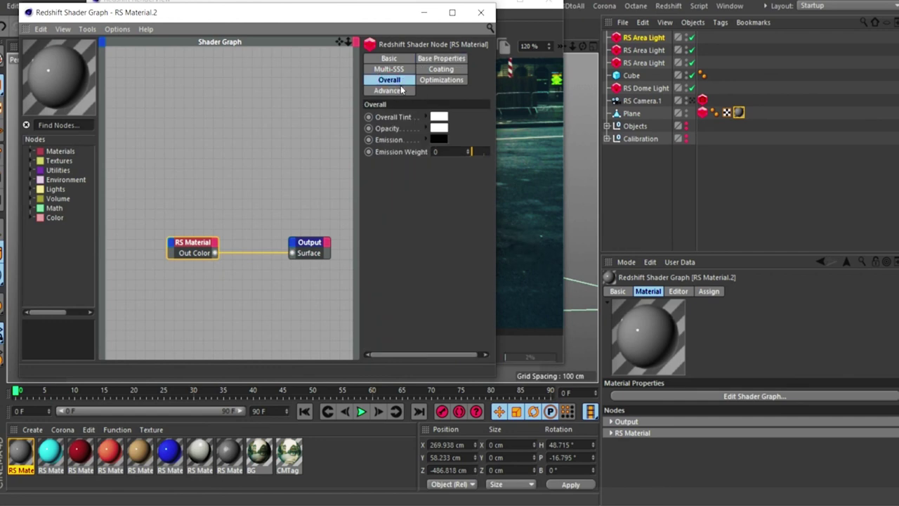
left_click(392, 91)
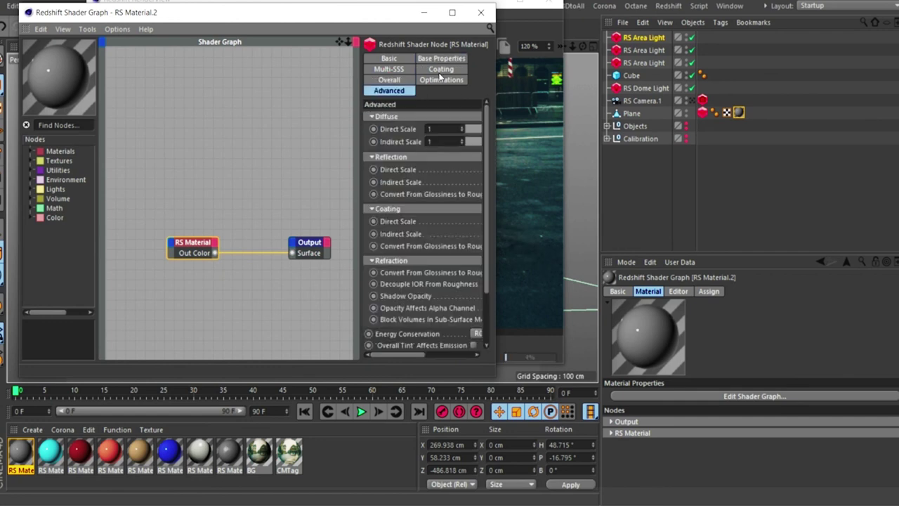
left_click(441, 68)
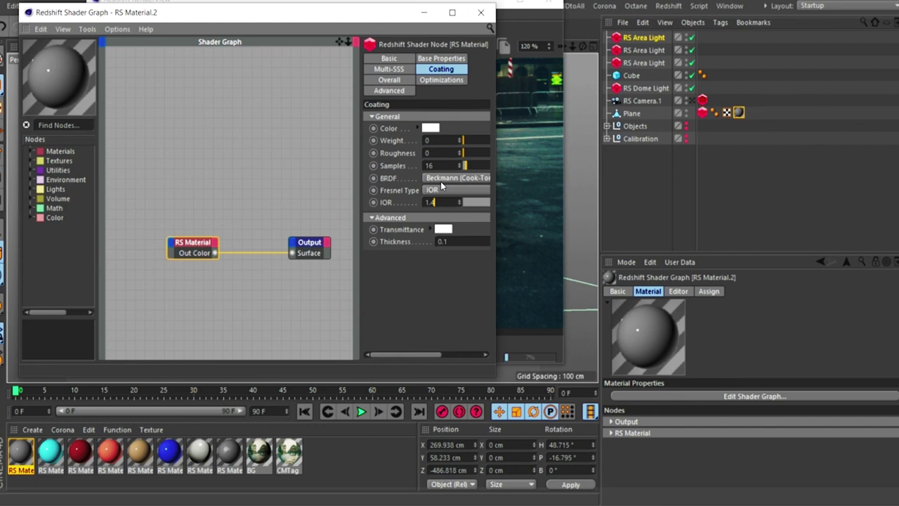
left_click(481, 12)
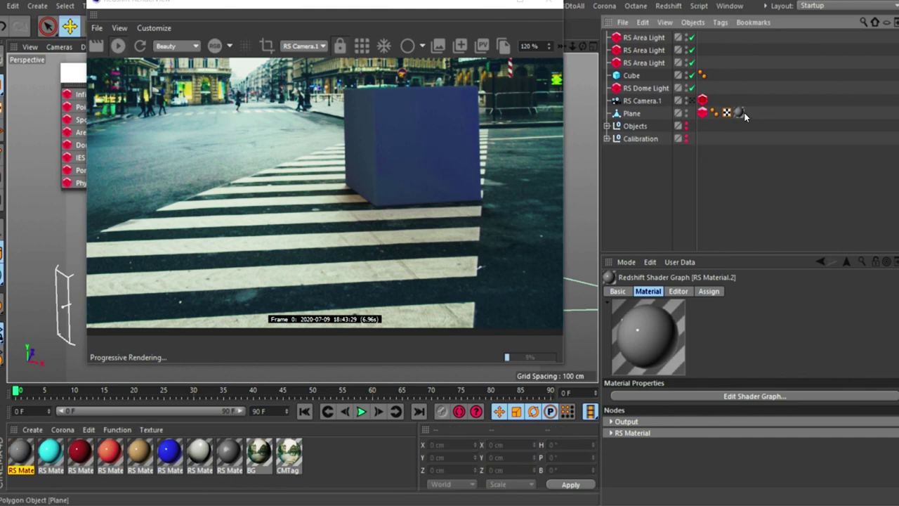
Delete the Plane's RS Material.2 texture tag, compare the render preview at 100%, and reapply RS Material.2 to the Plane.
left_click(741, 113)
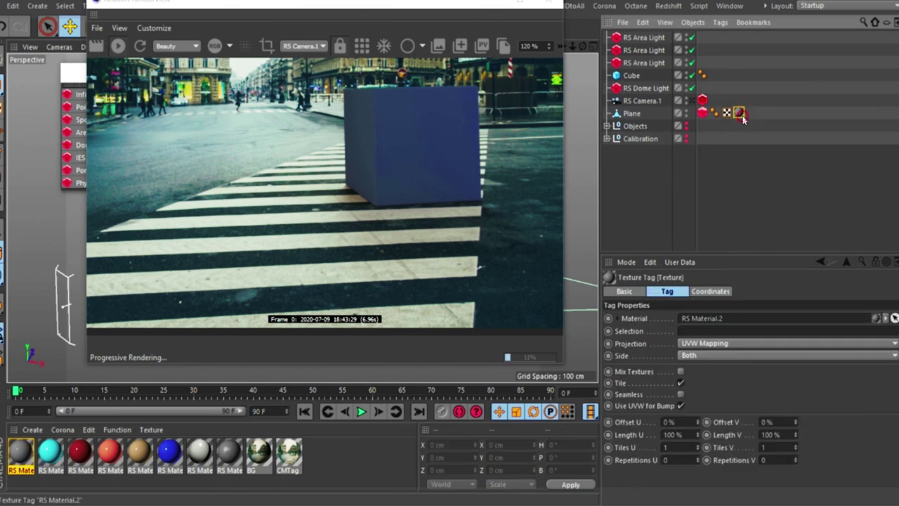
key("Delete")
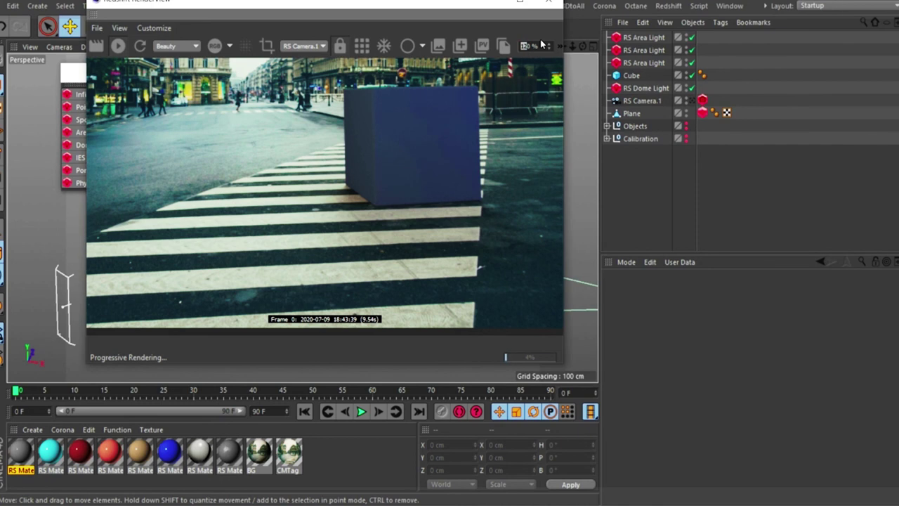
key("Return")
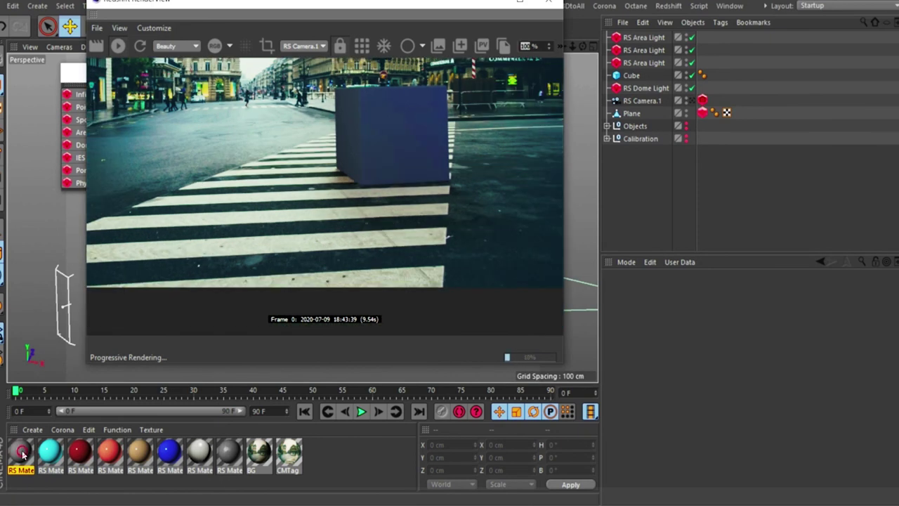
left_click_drag(23, 454, 634, 114)
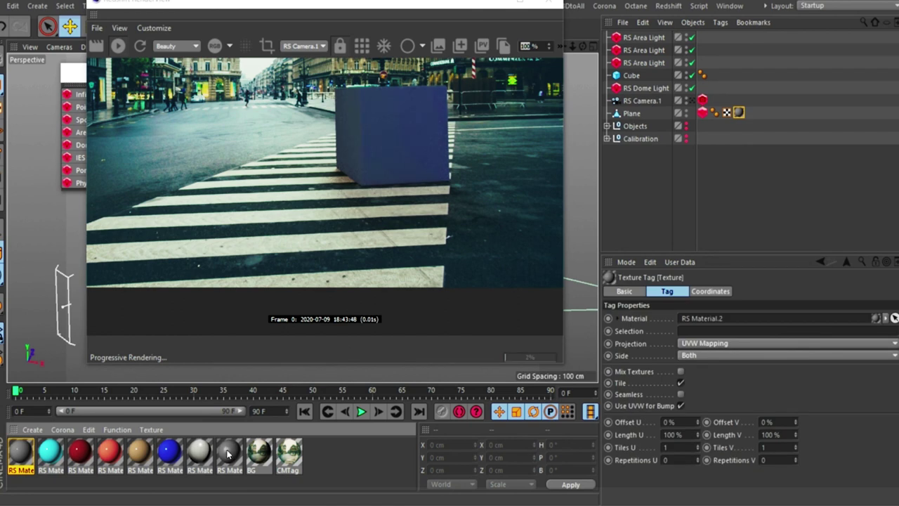
Replace the Plane's material with RS Material, put its texture tag first, and centre the render preview at 60%.
left_click_drag(234, 465, 739, 113)
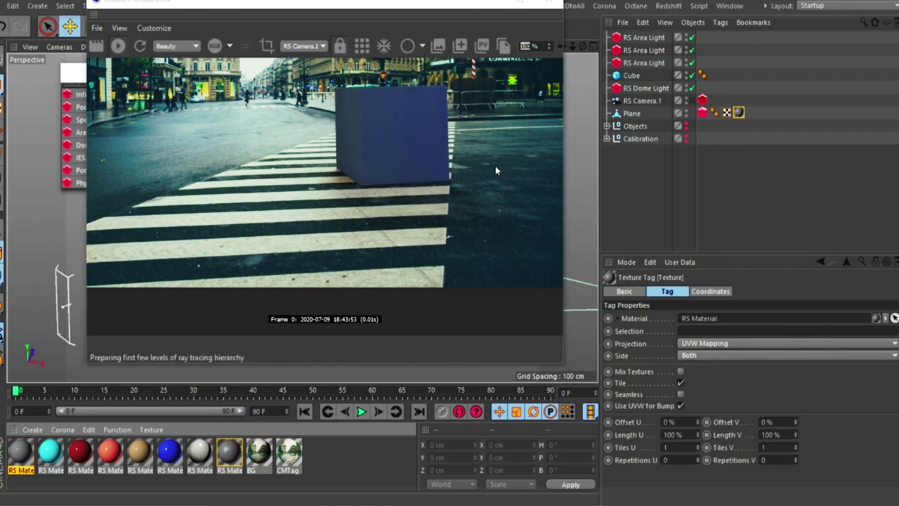
left_click(699, 122)
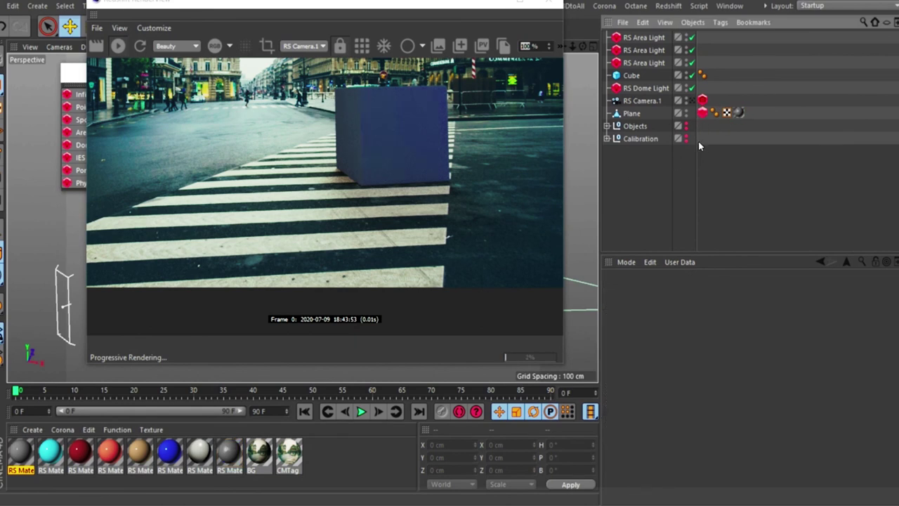
left_click_drag(740, 113, 703, 115)
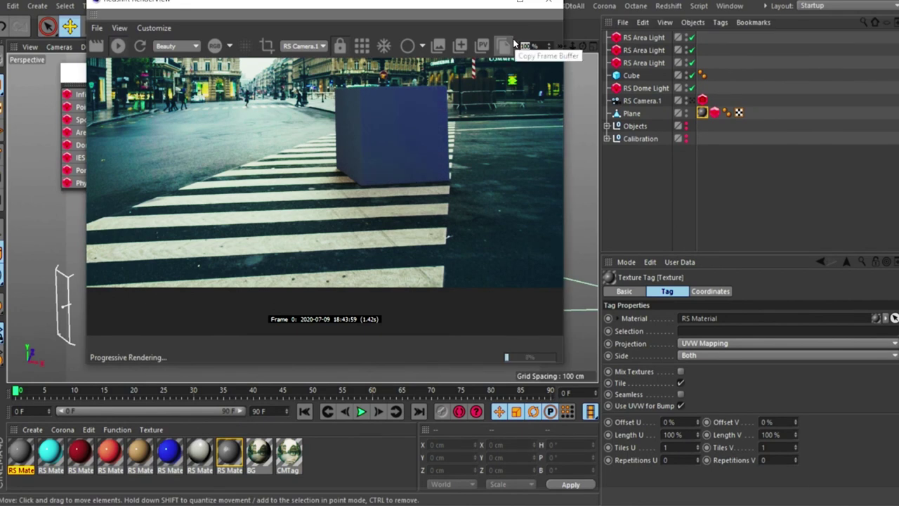
type("0")
key("Return")
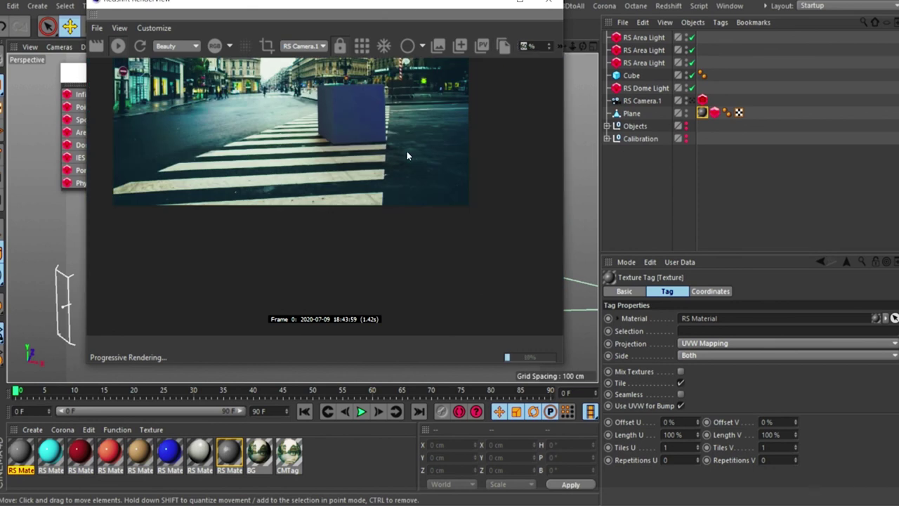
left_click_drag(369, 156, 412, 233)
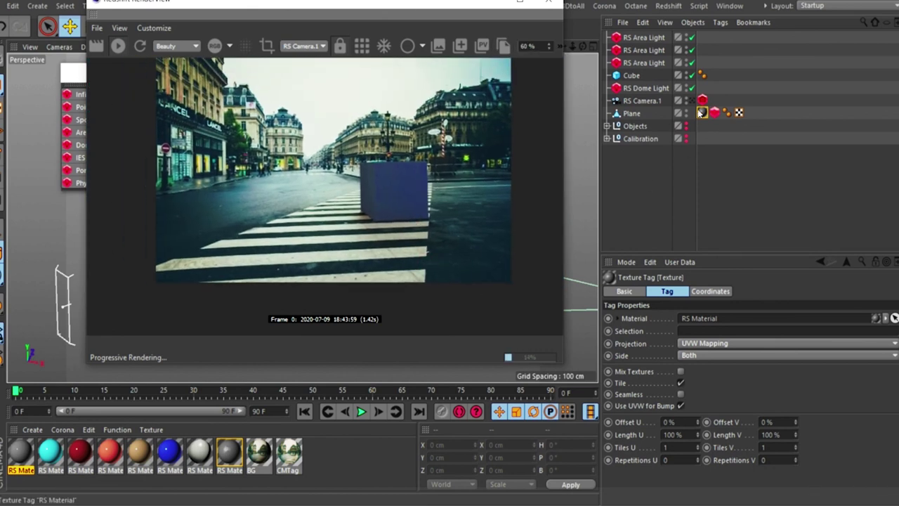
Try excluding the Plane from all three area lights and remove it from their exclusion list.
left_click(642, 38)
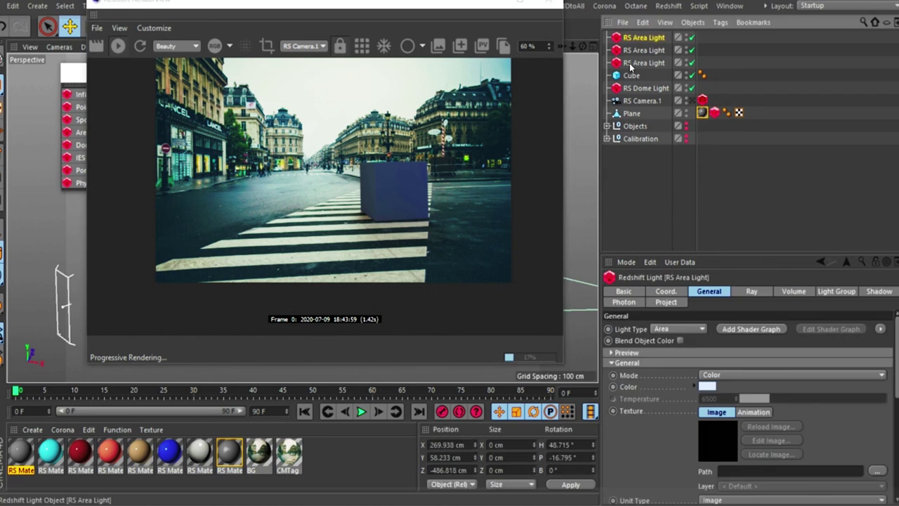
left_click(636, 63, "shift")
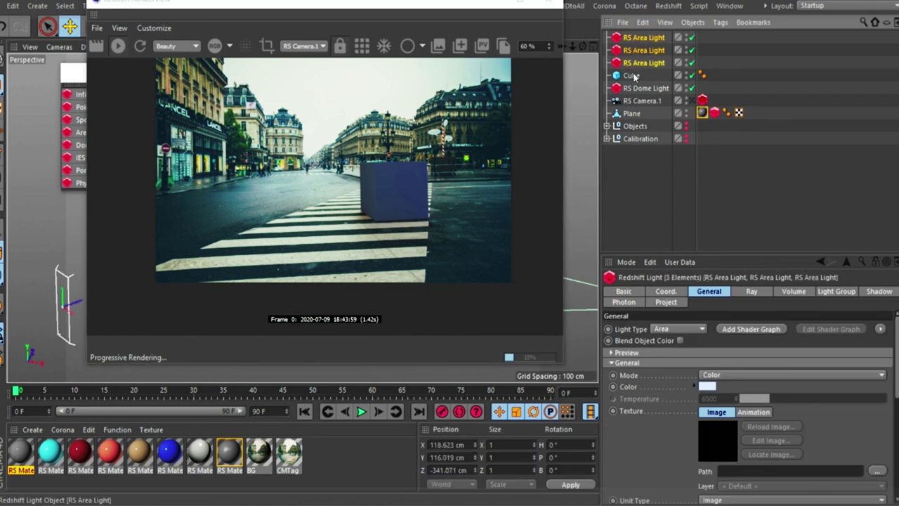
left_click(664, 302)
left_click_drag(630, 113, 661, 345)
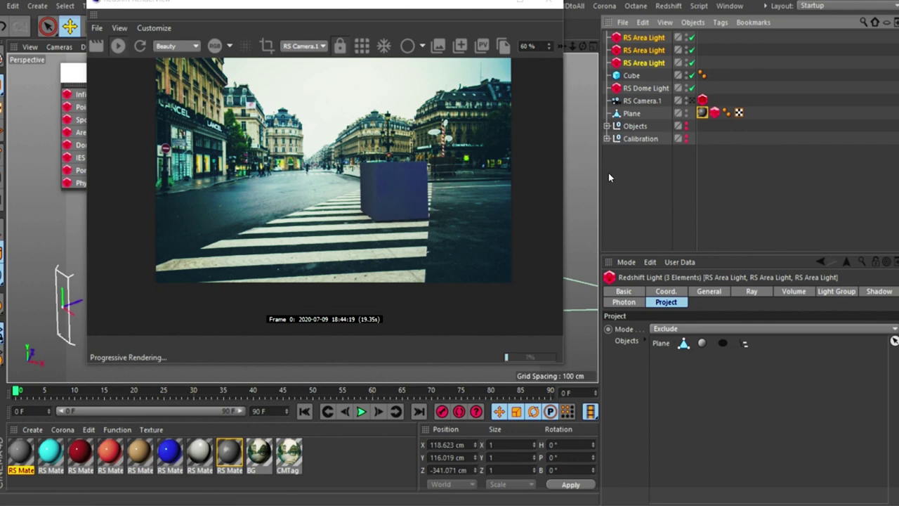
left_click(662, 344)
key("Delete")
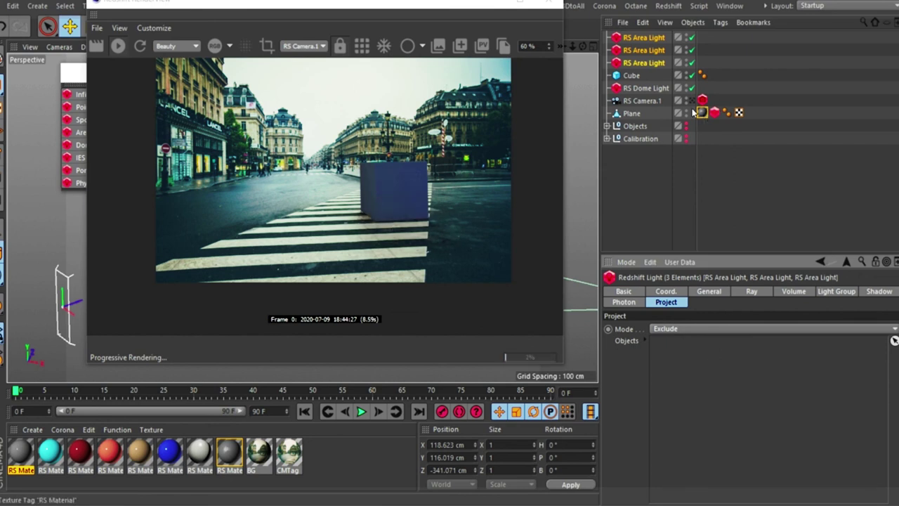
Try excluding the Plane from only the third listed area light and clear that light's exclusion list.
left_click(641, 62)
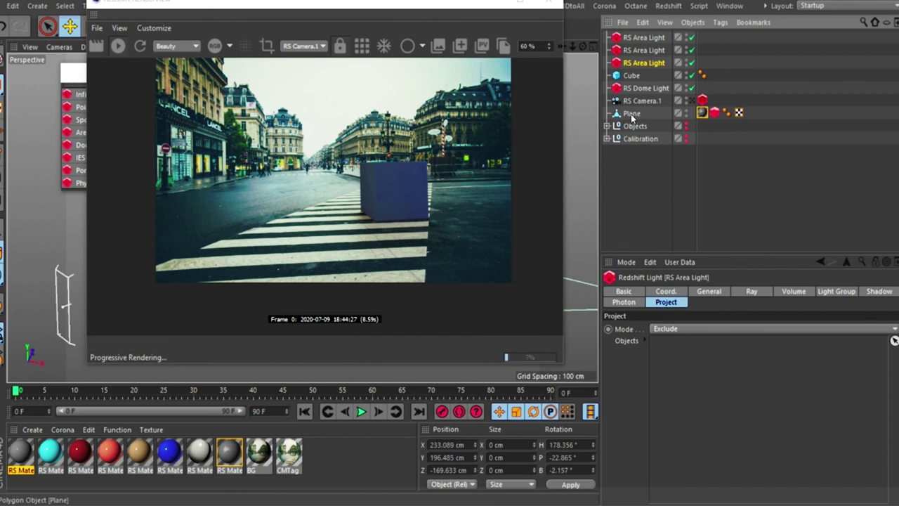
left_click_drag(631, 113, 667, 169)
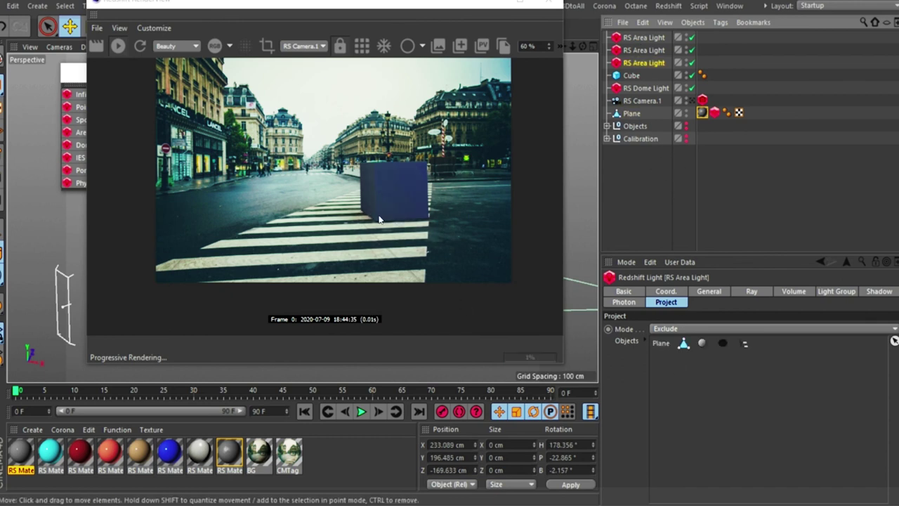
left_click(661, 344)
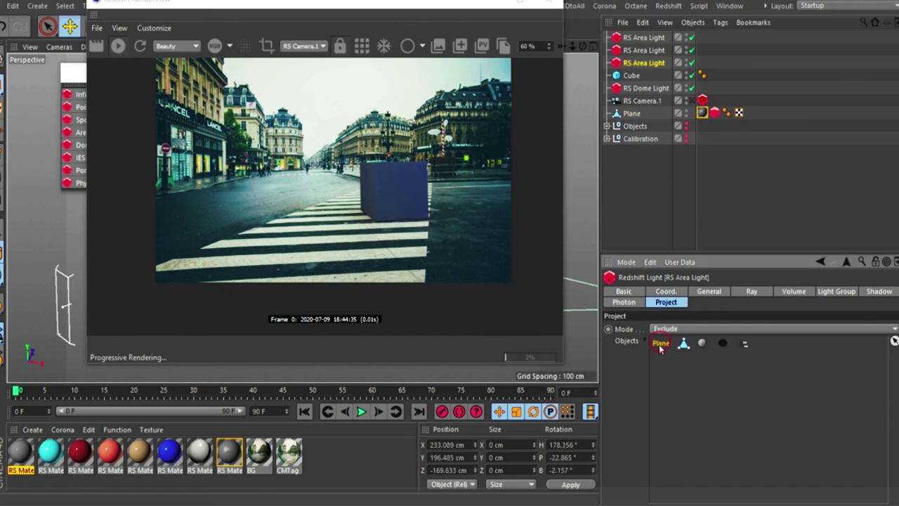
key("Delete")
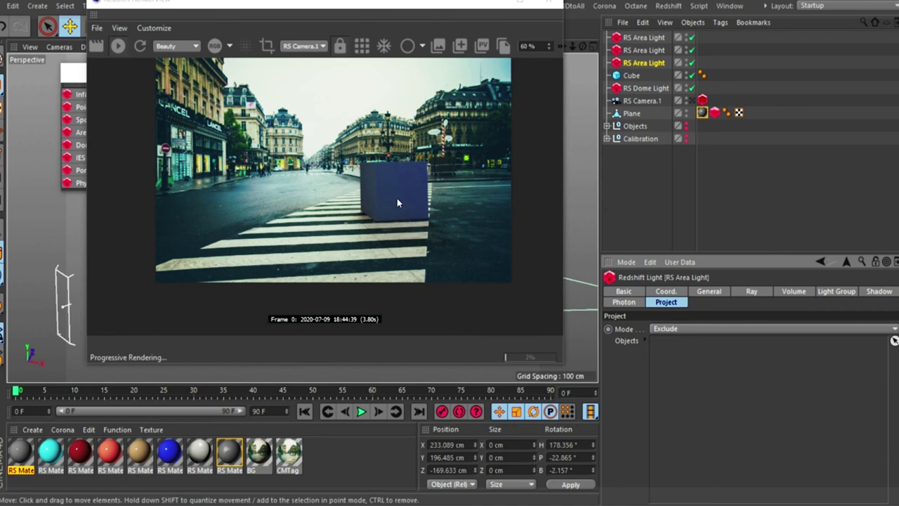
Try matte shadow transparency values of 1 and about 0.51 on the Plane's Redshift tag and reset it to 0.
left_click_drag(437, 2, 435, 27)
left_click(714, 112)
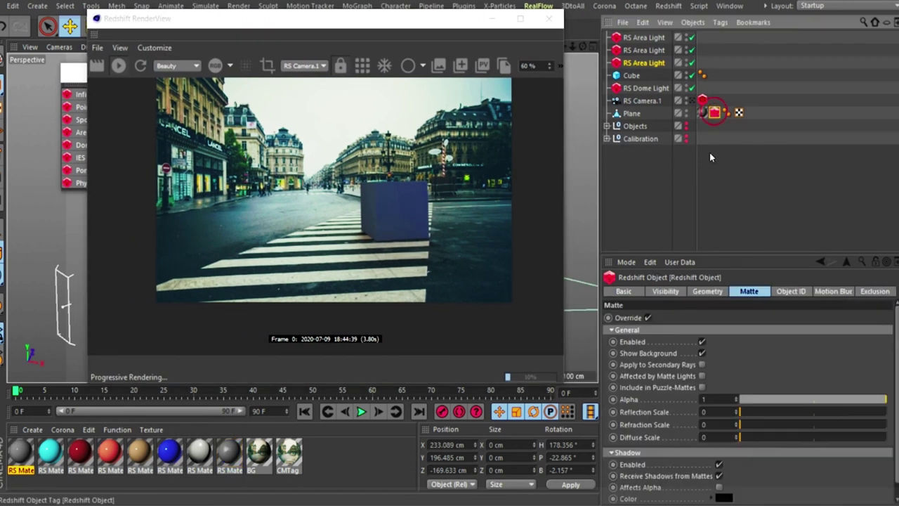
scroll(863, 453, "down", 1)
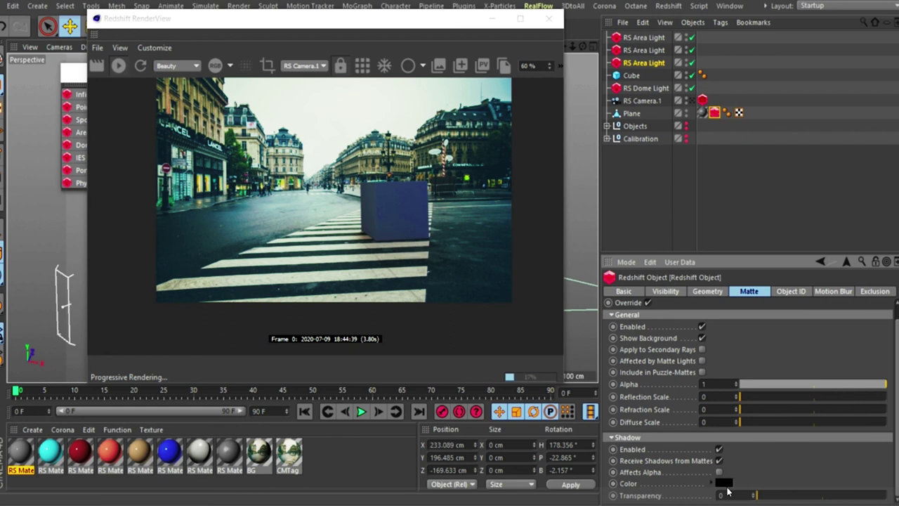
left_click_drag(763, 499, 886, 499)
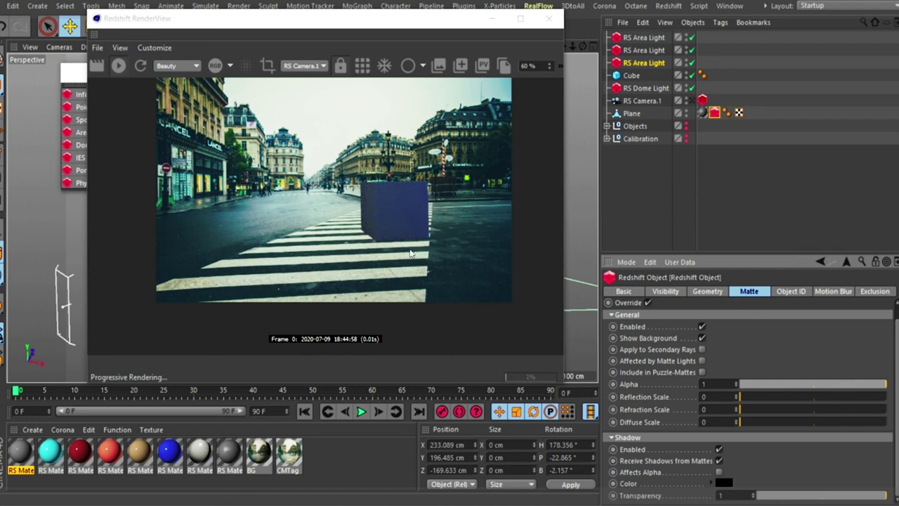
left_click_drag(860, 497, 824, 496)
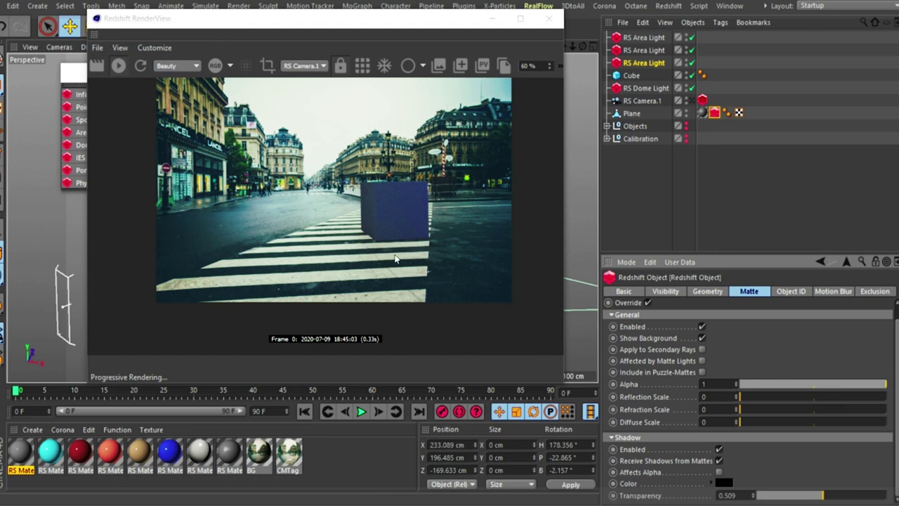
left_click_drag(777, 496, 697, 489)
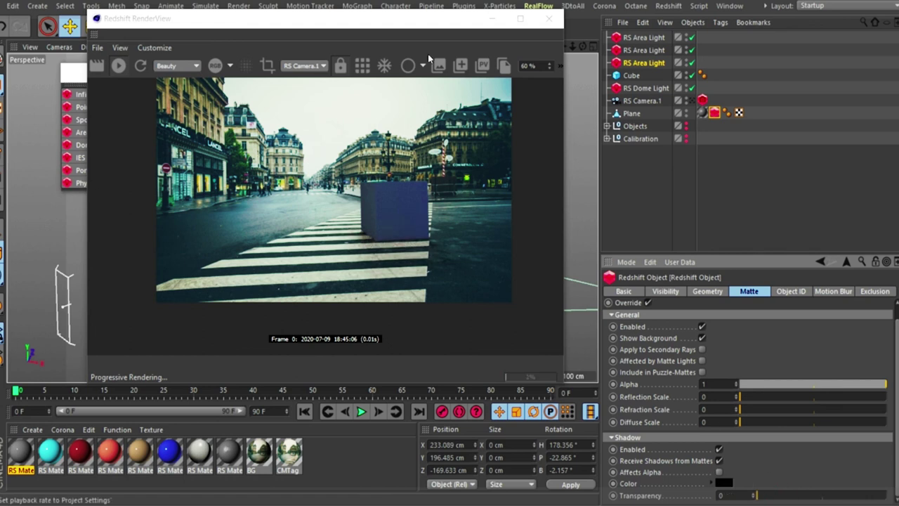
Add a MoText object to the scene.
left_click(424, 29)
left_click_drag(436, 27, 425, 73)
left_click(357, 5)
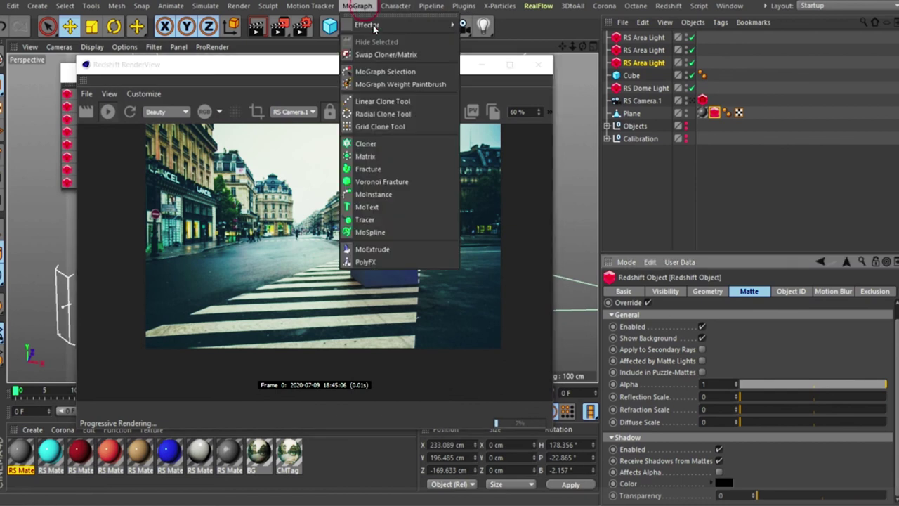
left_click(368, 207)
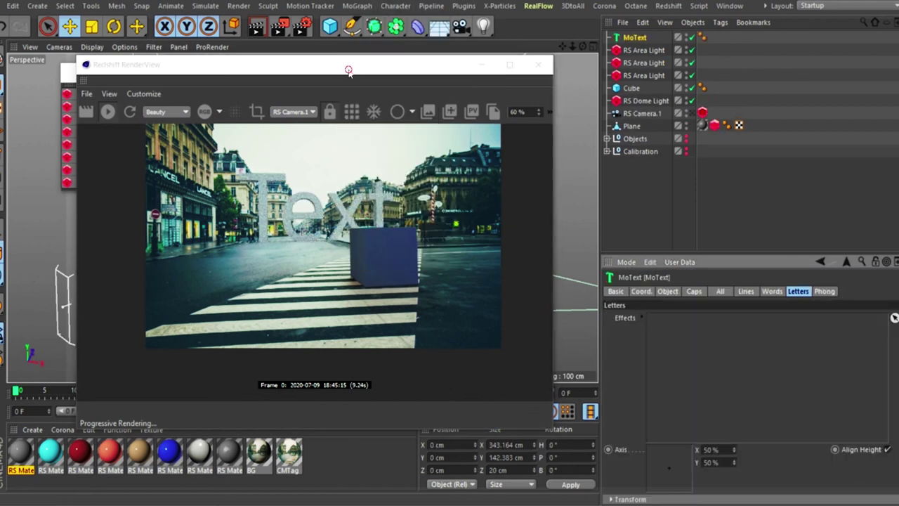
Place the MoText behind the Cube at about X 89 cm, Z -366 cm, scaled down to about 140 cm wide.
left_click_drag(348, 71, 673, 57)
left_click_drag(232, 225, 289, 250)
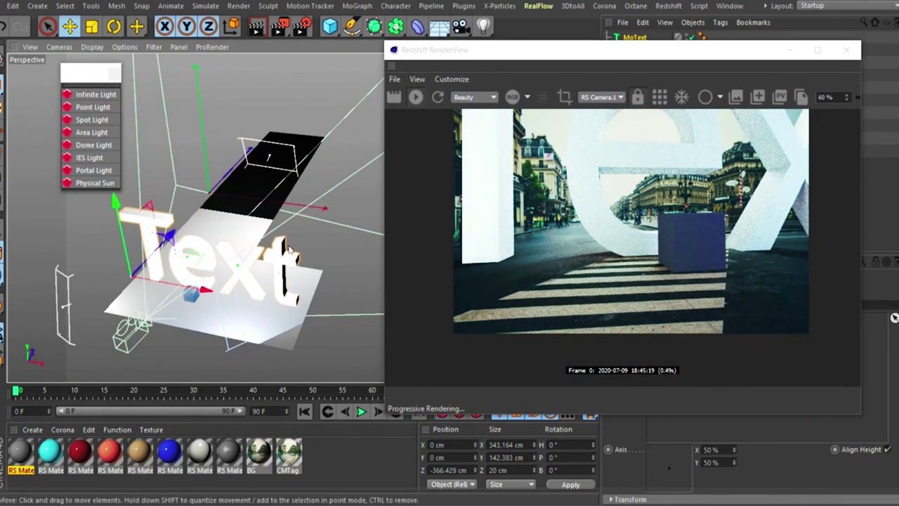
key("t")
left_click_drag(344, 225, 156, 344)
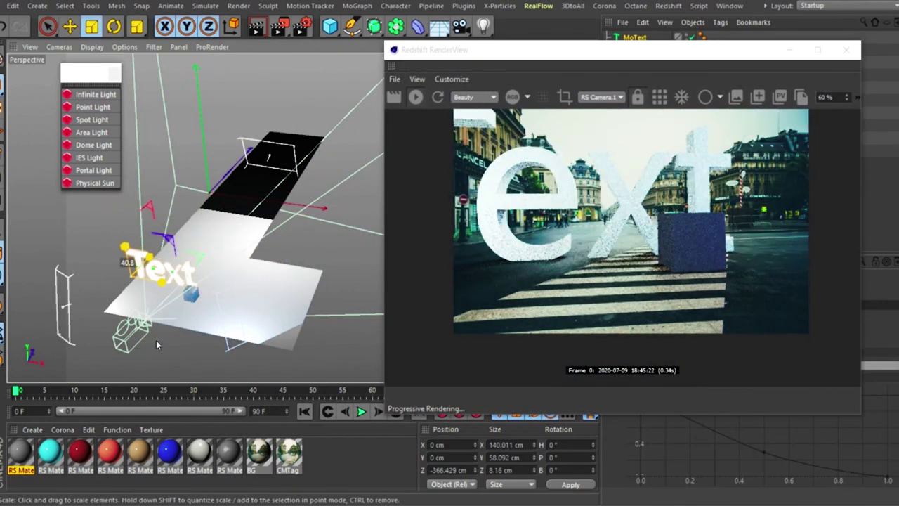
key("e")
left_click_drag(204, 280, 246, 295)
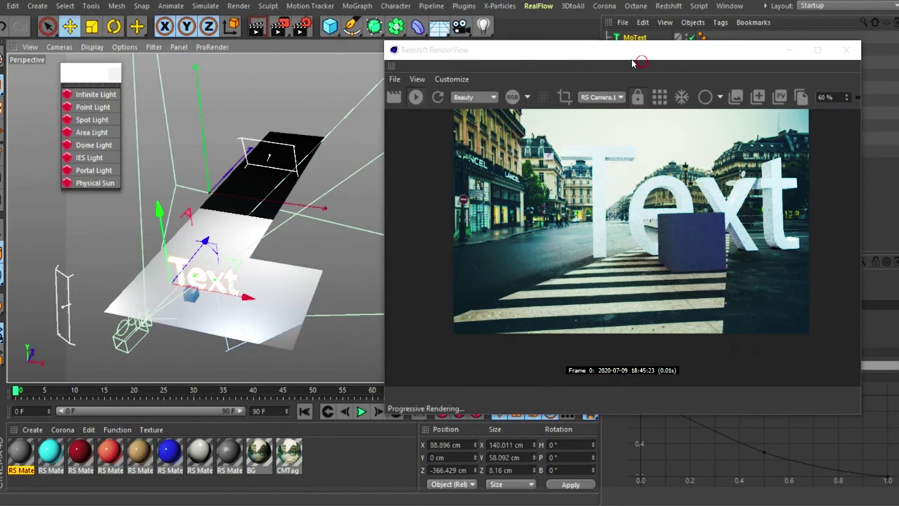
left_click_drag(632, 64, 264, 35)
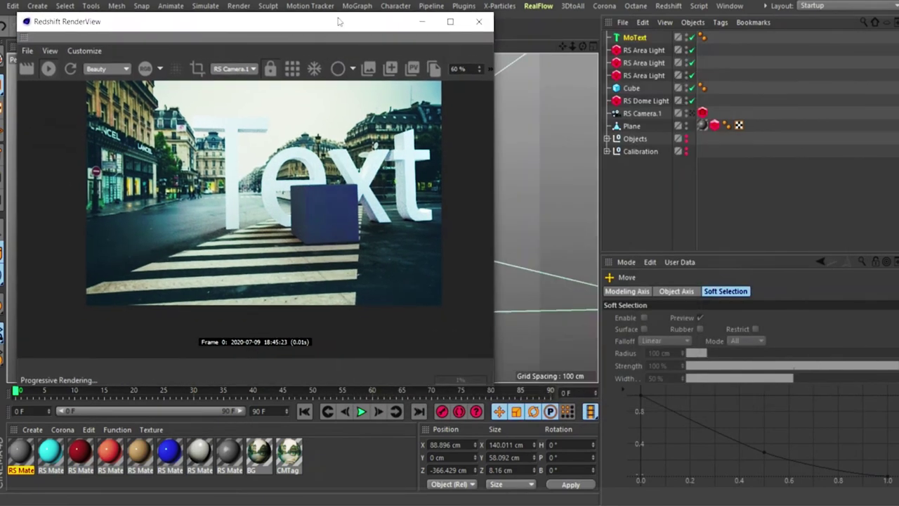
Set the MoText's extrusion depth to 5 cm.
left_click(627, 39)
left_click(669, 291)
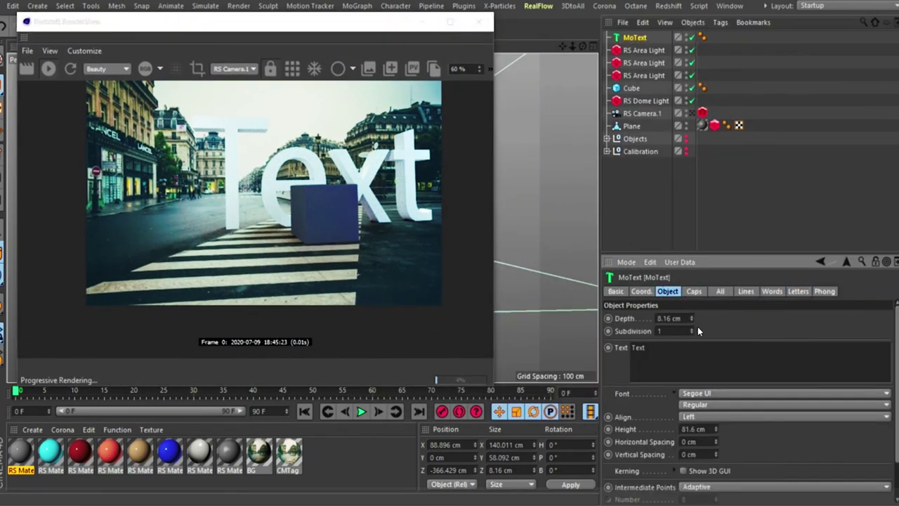
double_click(673, 319)
type("5")
key("Return")
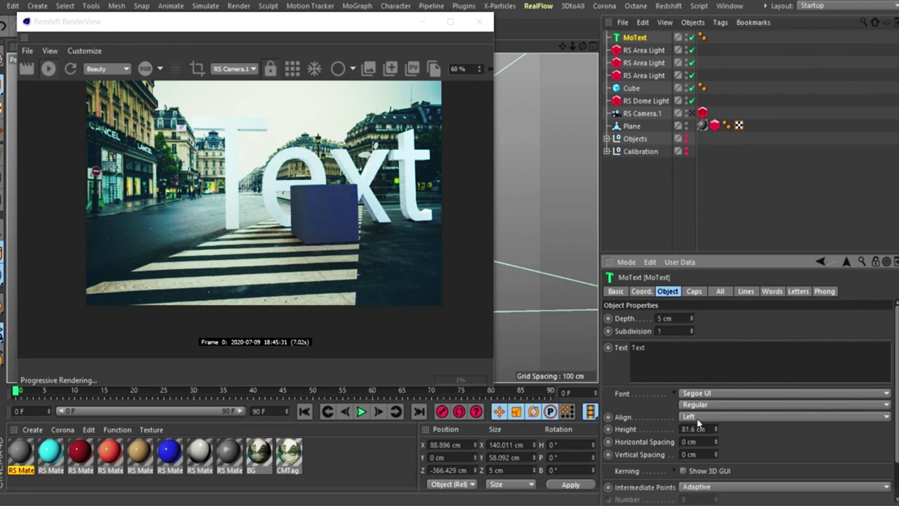
Set the MoText's height to 50 cm and its extrusion depth to 10 cm.
type("50")
key("Return")
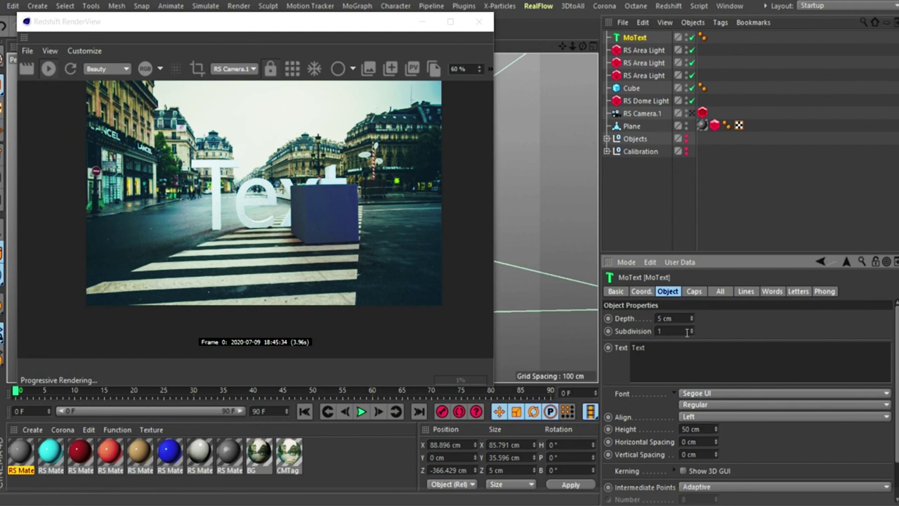
left_click(675, 318)
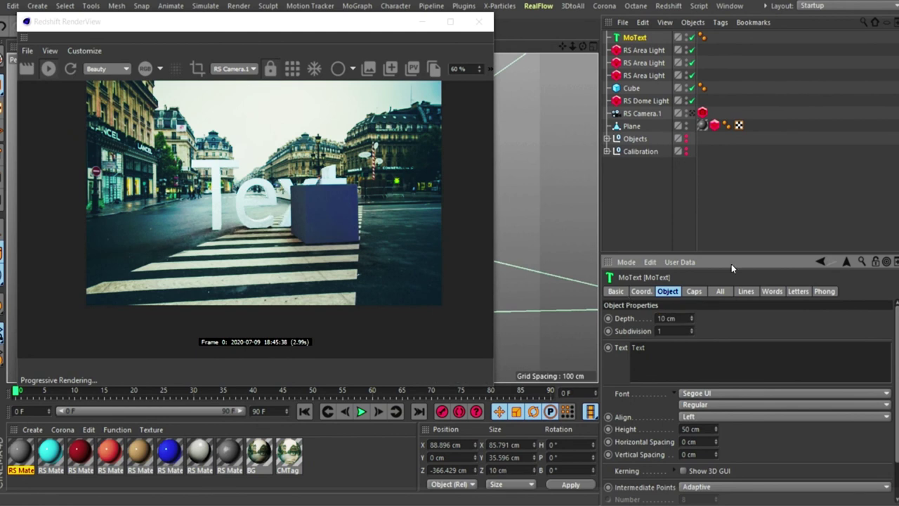
Change both the start and end caps of the MoText to Fillet Cap.
left_click(695, 291)
left_click(720, 319)
left_click(722, 367)
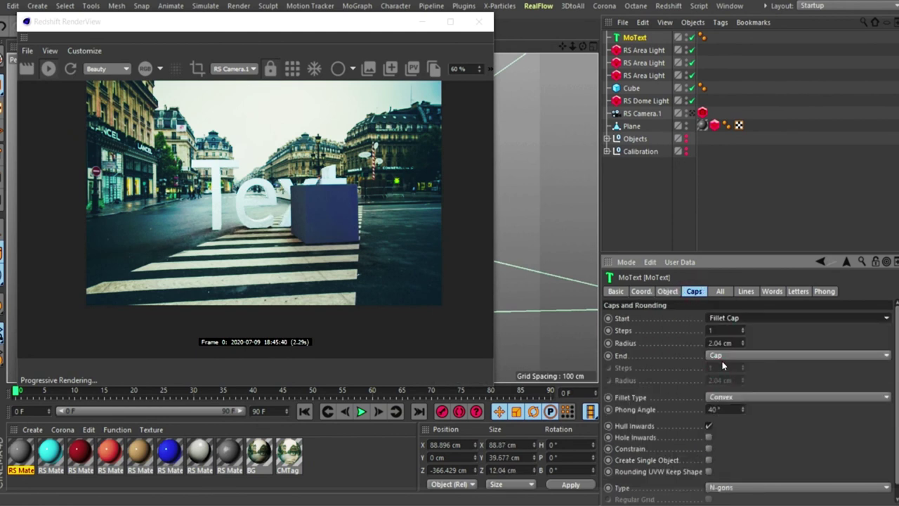
left_click(722, 357)
left_click(717, 405)
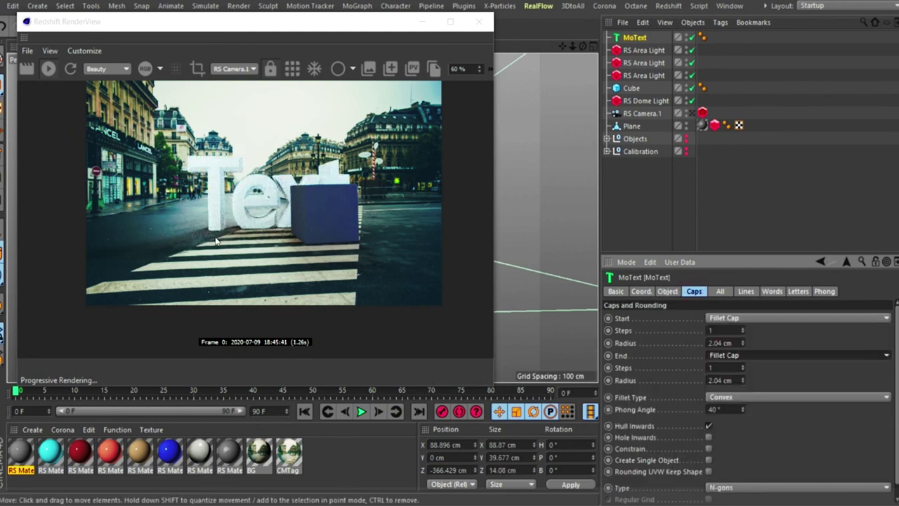
Give the MoText's start and end fillets a 0.5 cm radius and 3 steps each.
double_click(734, 342)
type("0.5")
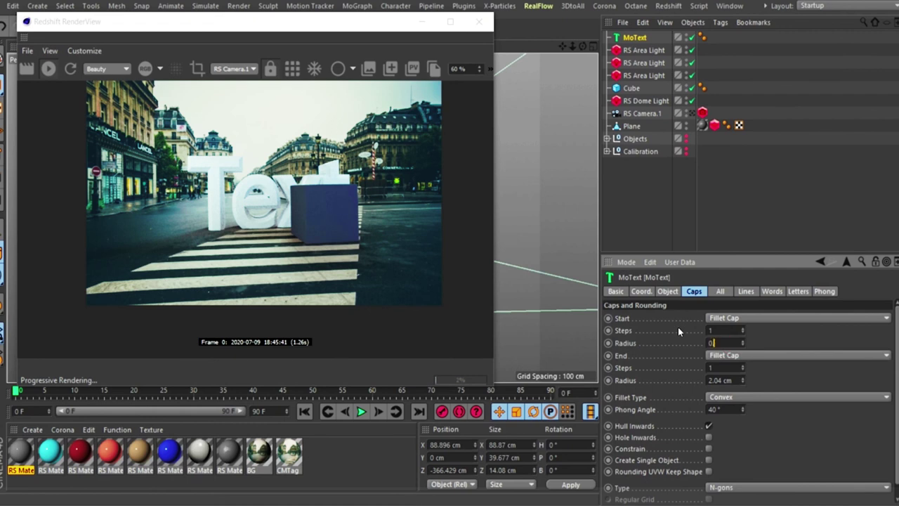
key("Return")
left_click_drag(738, 382, 671, 329)
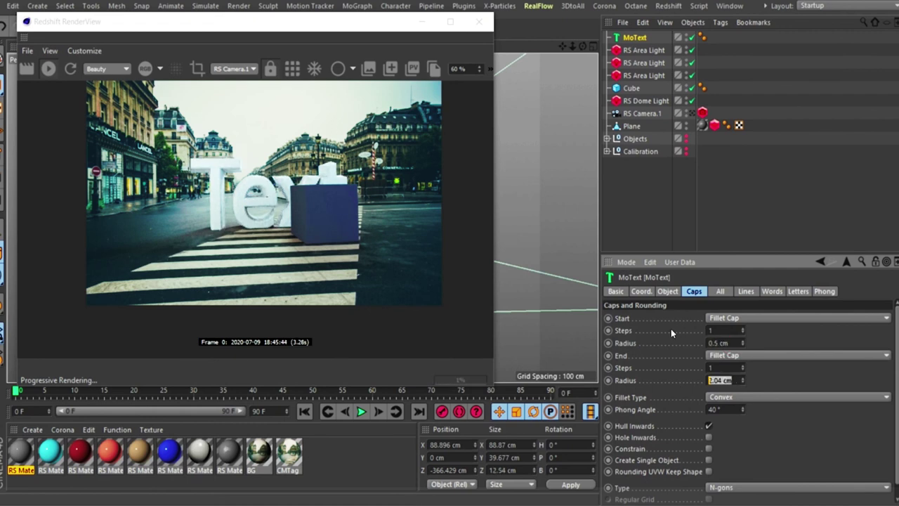
type("0.5")
key("Return")
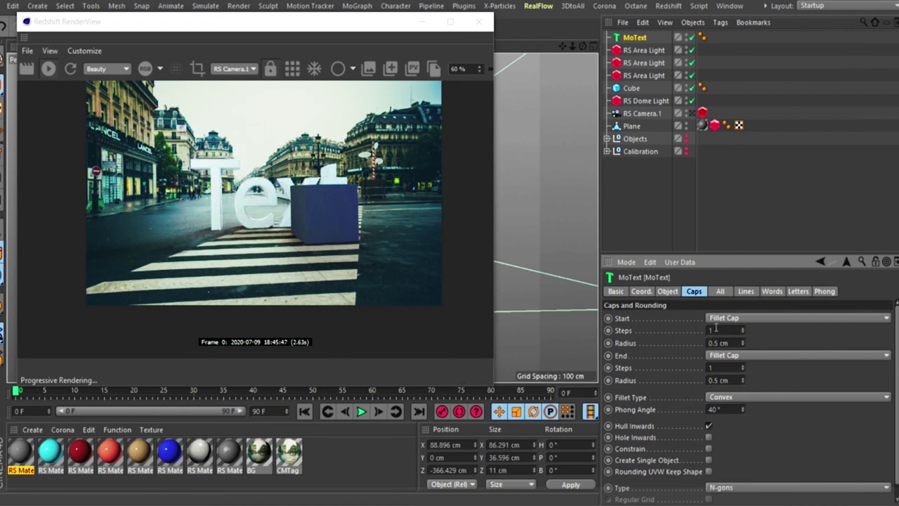
type("3")
key("Return")
type("3")
key("Return")
Move the MoText sideways and closer to the camera, to about X 81 cm, Z -379 cm.
left_click_drag(471, 23, 797, 48)
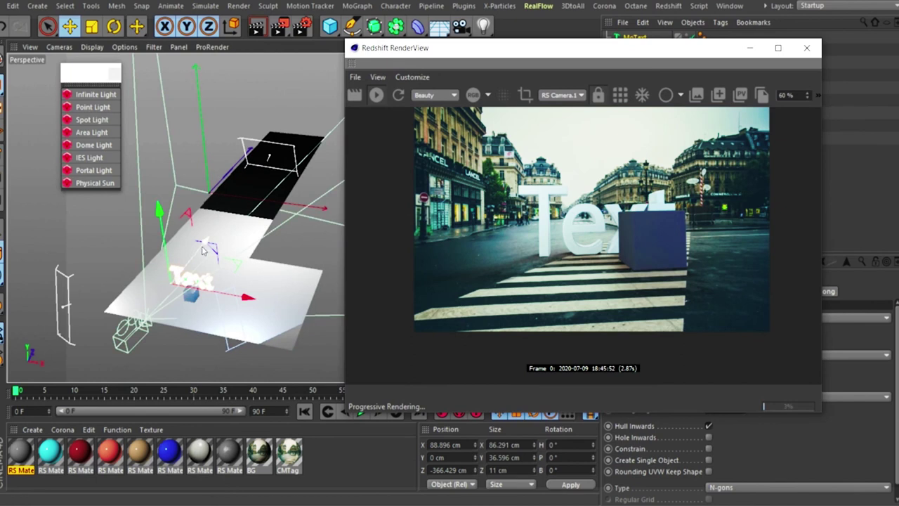
left_click_drag(247, 296, 238, 301)
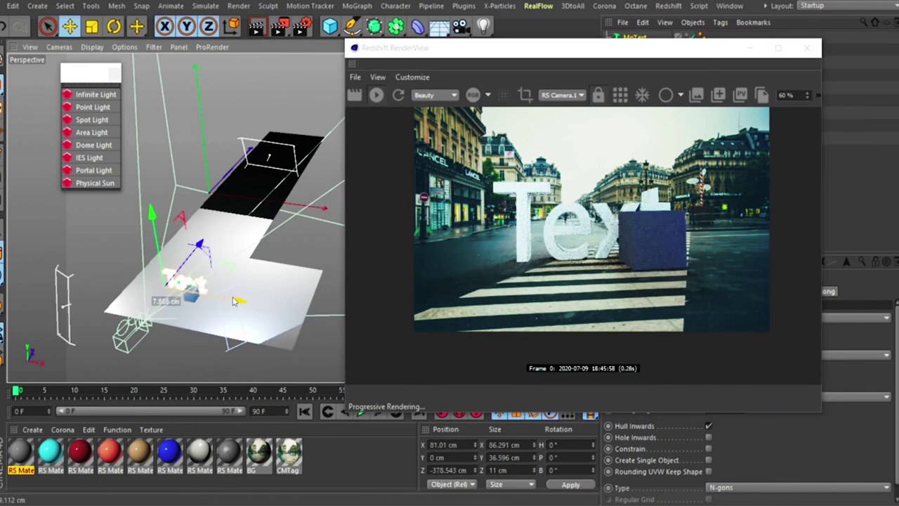
left_click_drag(777, 44, 525, 72)
Delete the Cube from the scene.
left_click(631, 88)
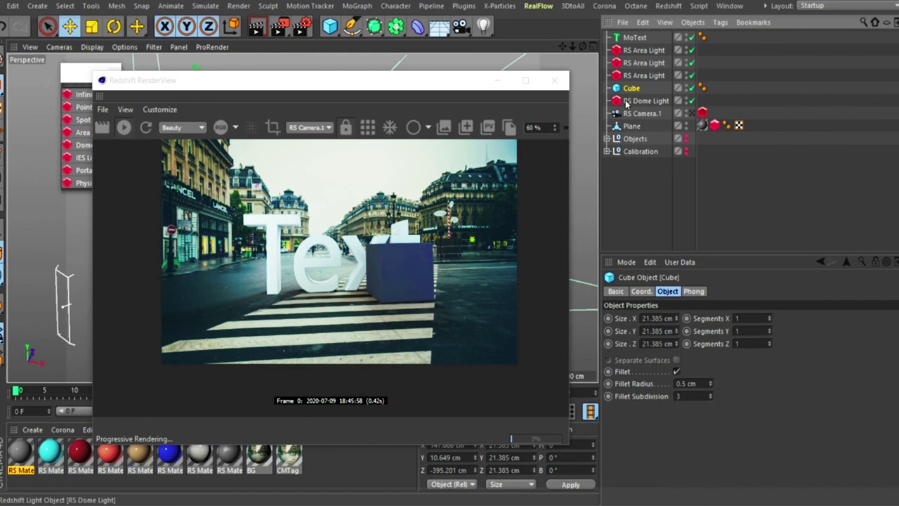
key("Delete")
left_click_drag(381, 80, 378, 110)
Change the MoText's wording to "Matte" and its font to Scribble Box.
left_click(634, 37)
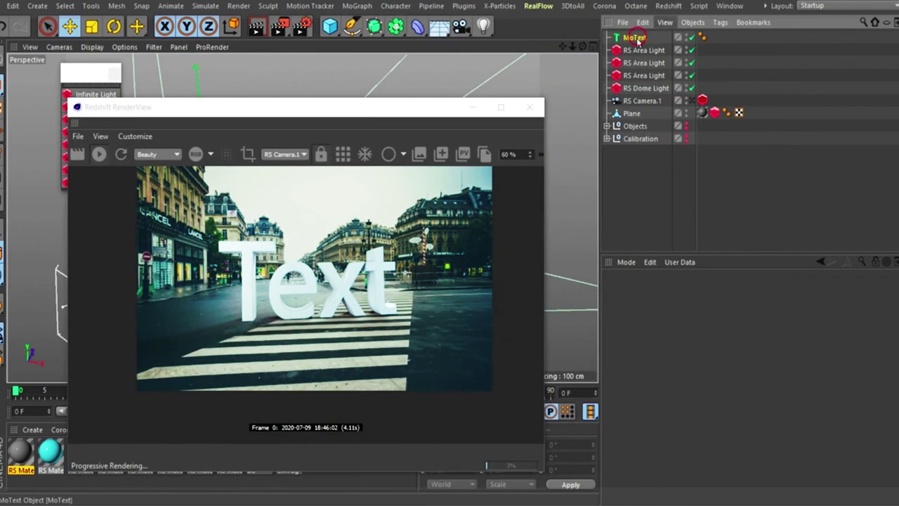
left_click(667, 291)
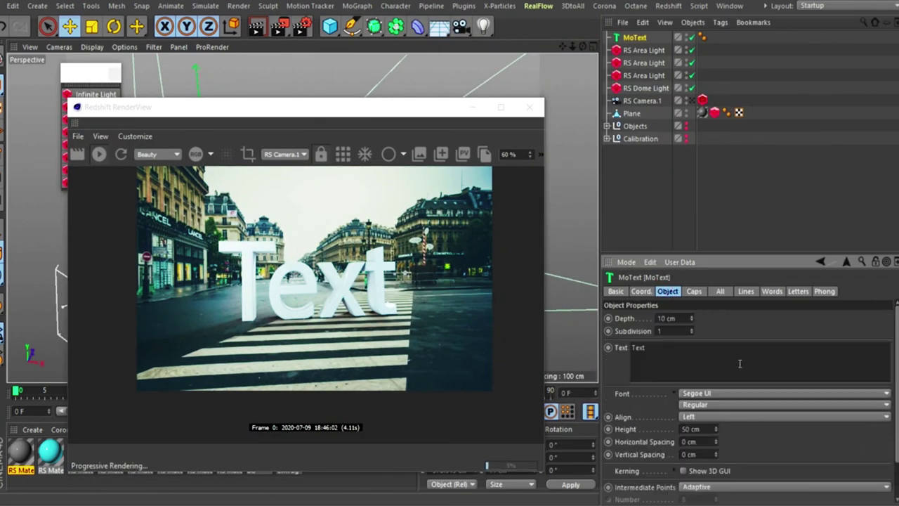
double_click(684, 352)
type("Matte")
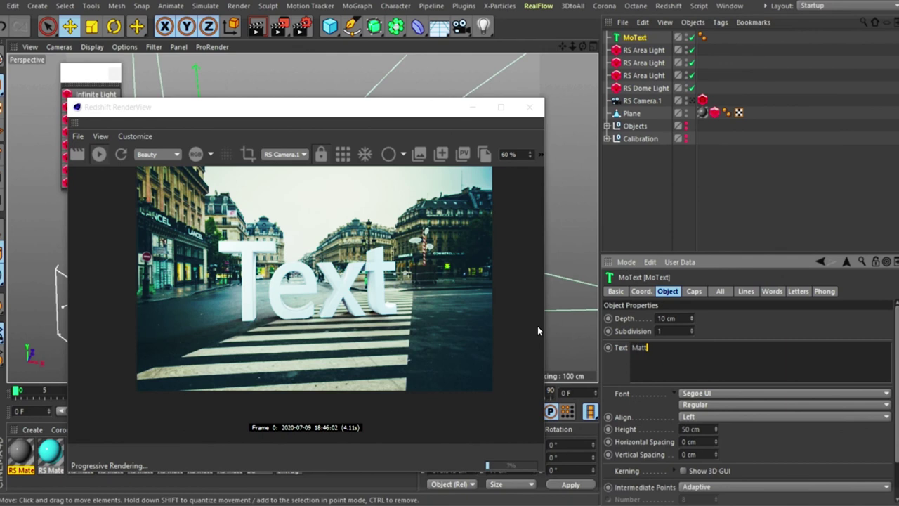
left_click(709, 395)
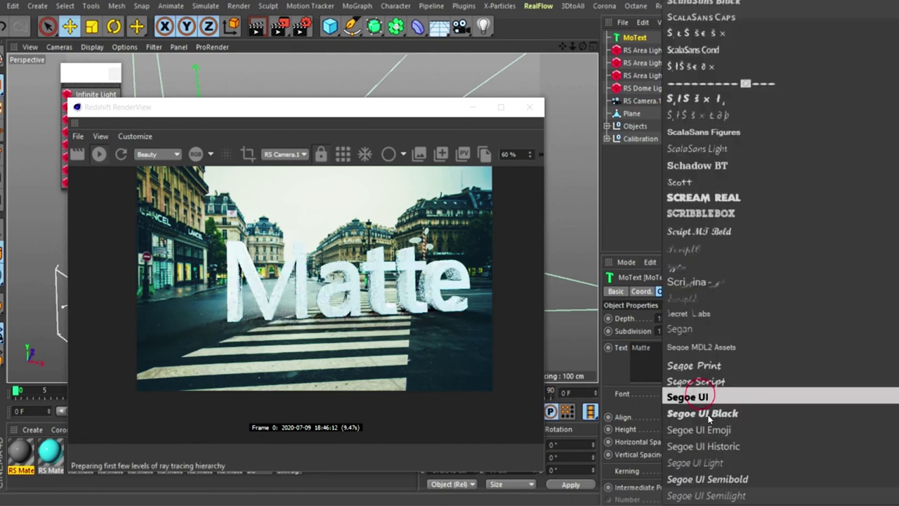
left_click(701, 213)
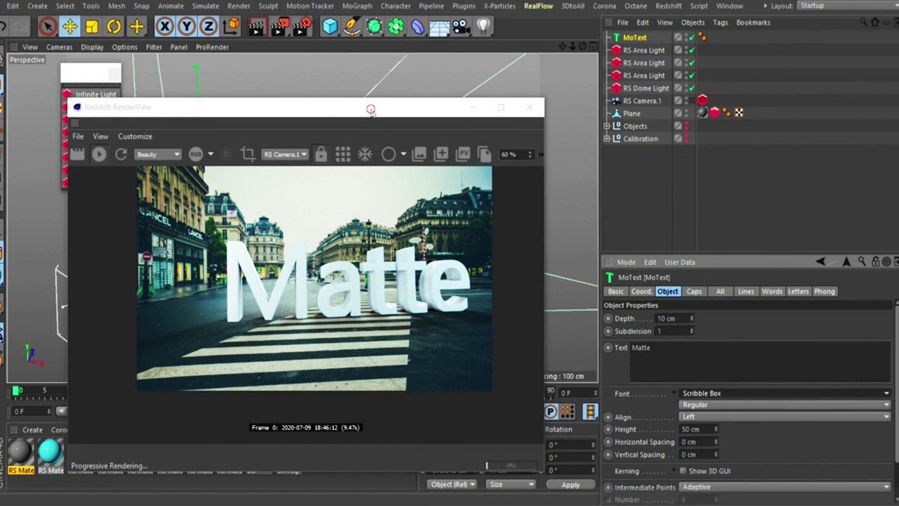
Shift the MoText along X to about 67 cm and lower it to about Y -3 cm.
left_click_drag(371, 109, 507, 41)
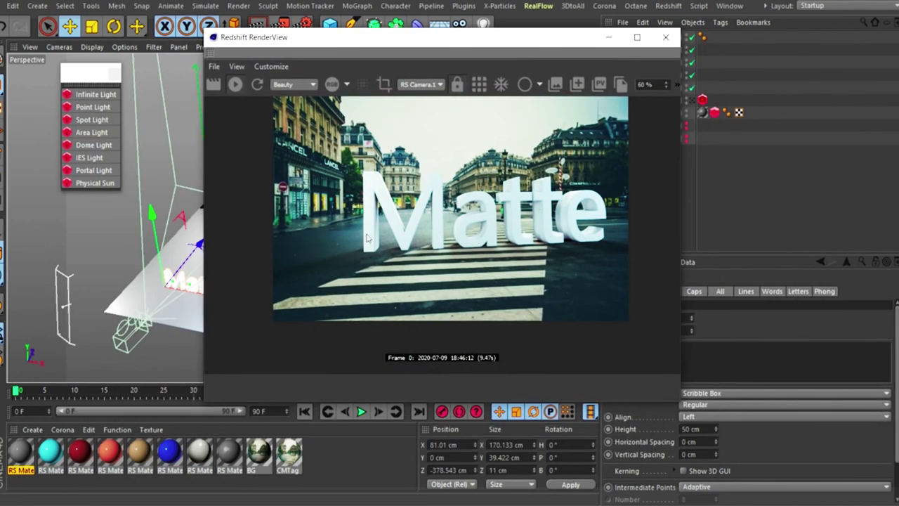
left_click(190, 291)
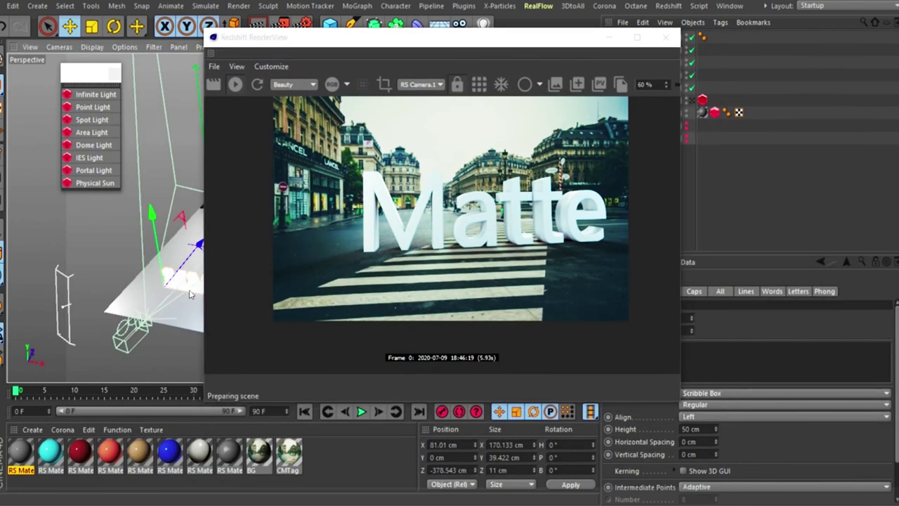
left_click_drag(189, 290, 183, 284)
left_click_drag(144, 209, 149, 223)
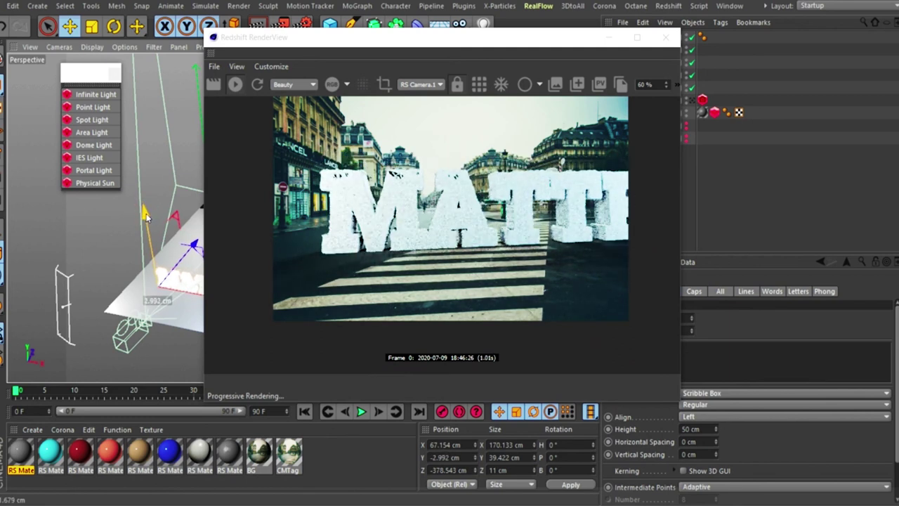
Change the MoText's font to Scream Real.
left_click_drag(524, 36, 332, 36)
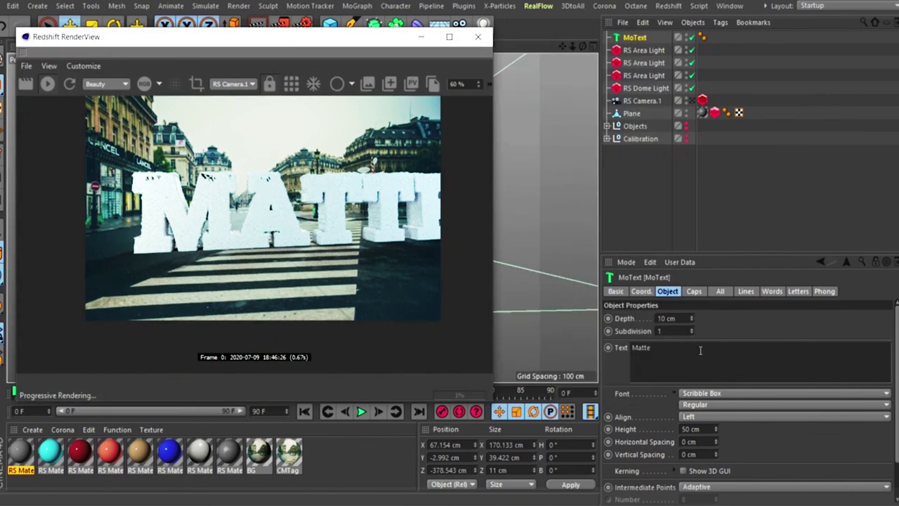
left_click(698, 397)
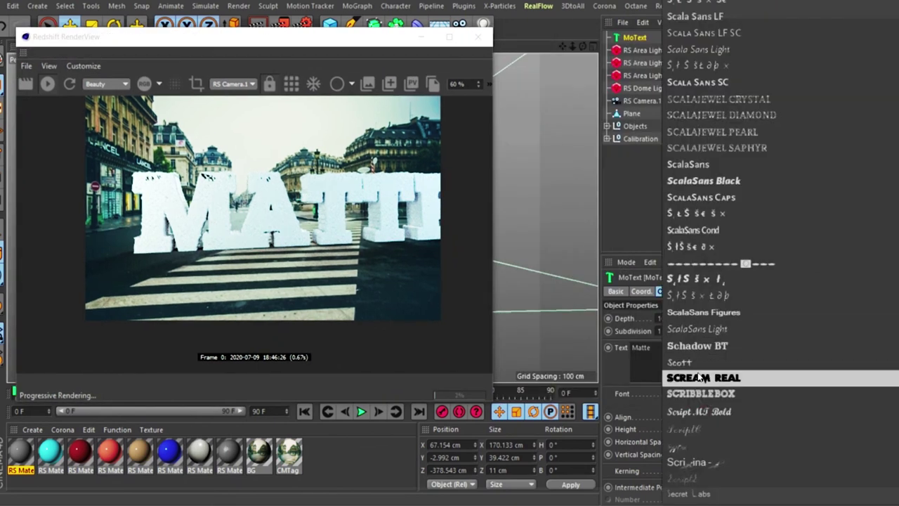
left_click(699, 378)
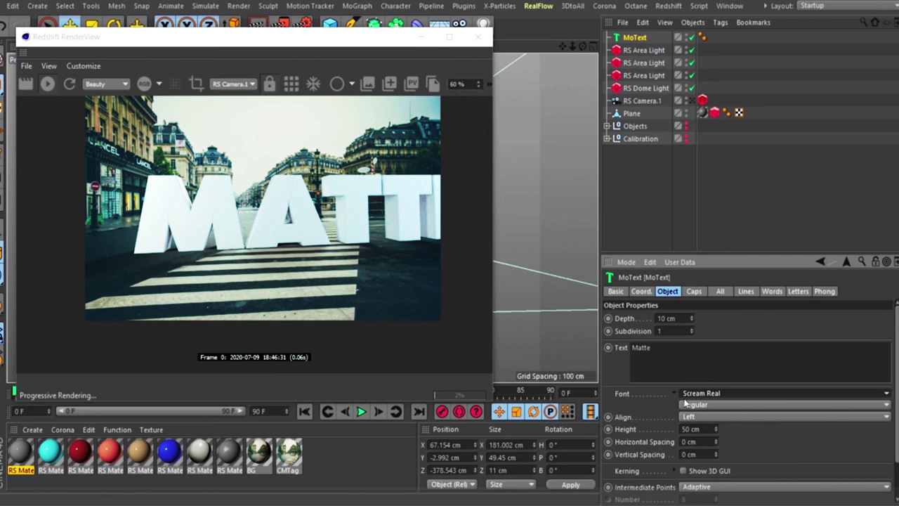
Set the MoText's height to 35 cm and its extrusion depth to 8 cm.
left_click_drag(701, 431, 680, 430)
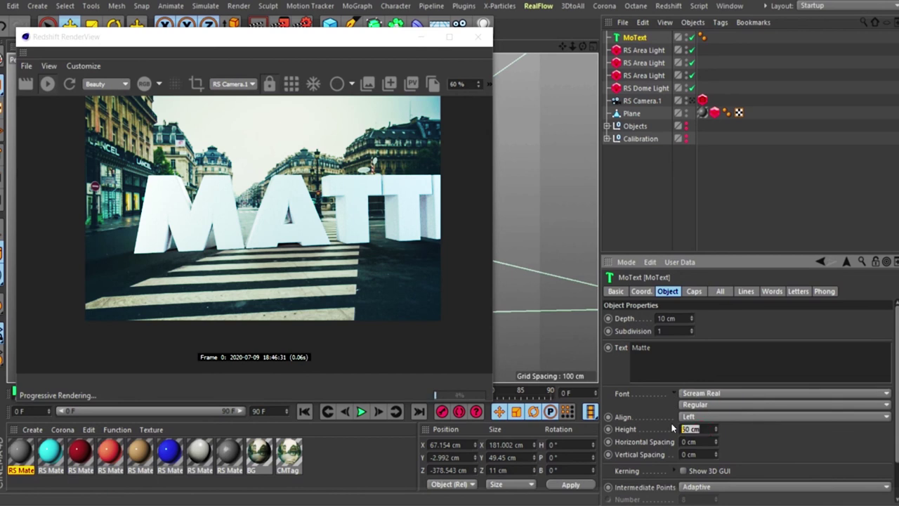
type("35")
key("Return")
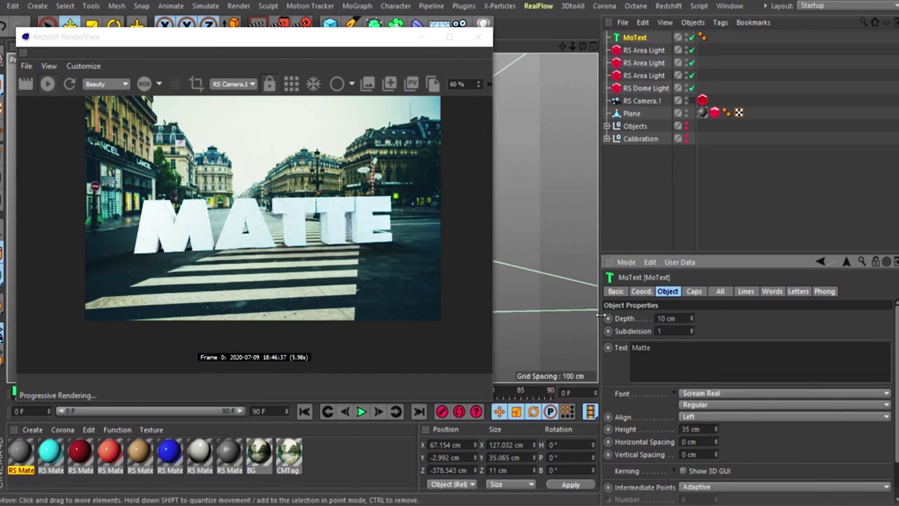
left_click_drag(676, 318, 648, 328)
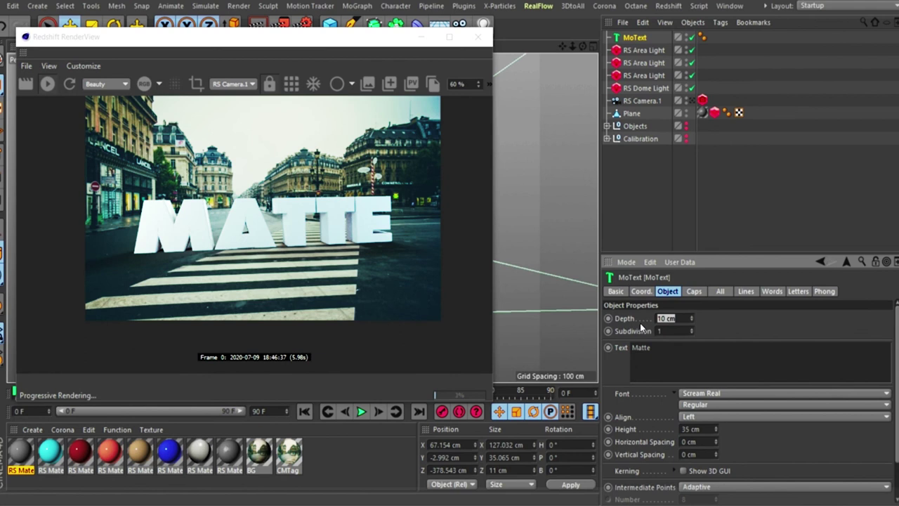
type("8")
key("Return")
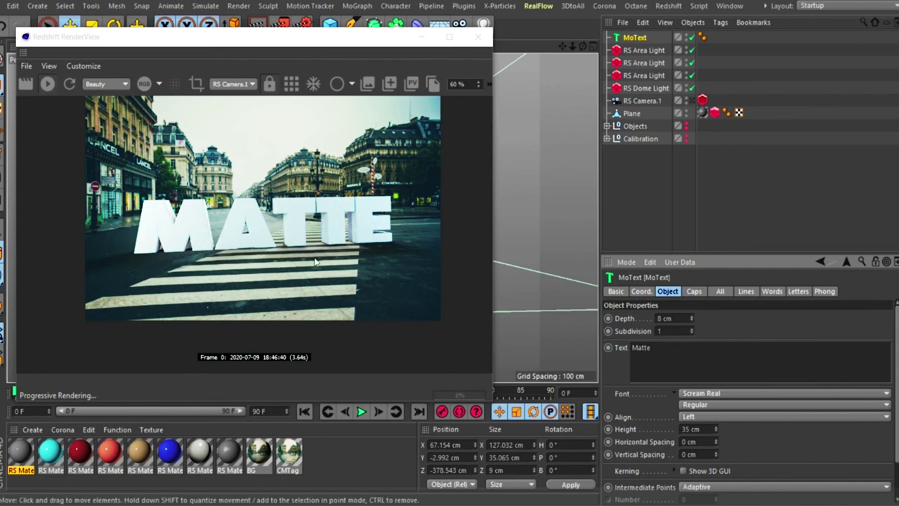
Raise the MoText to about Y 0.13 cm and move it to about X 78 cm, Z -400 cm on the crosswalk.
left_click_drag(291, 36, 546, 30)
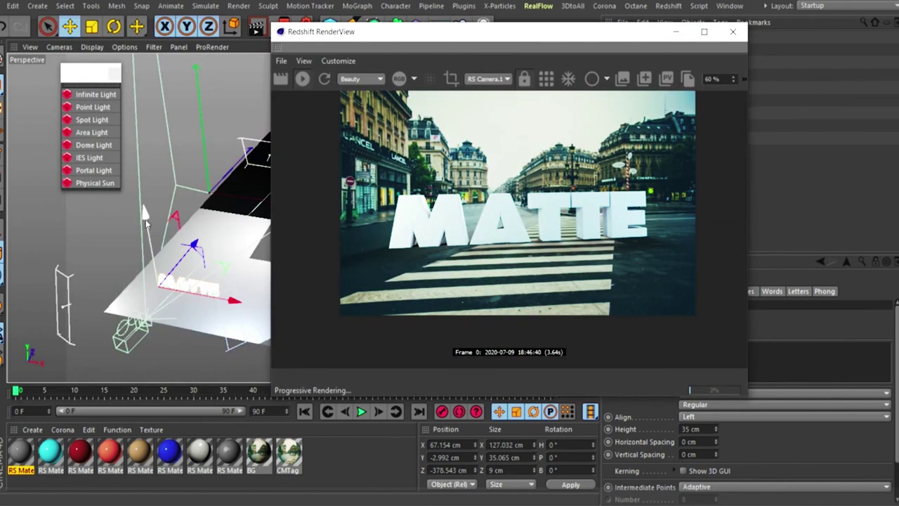
left_click_drag(145, 219, 148, 213)
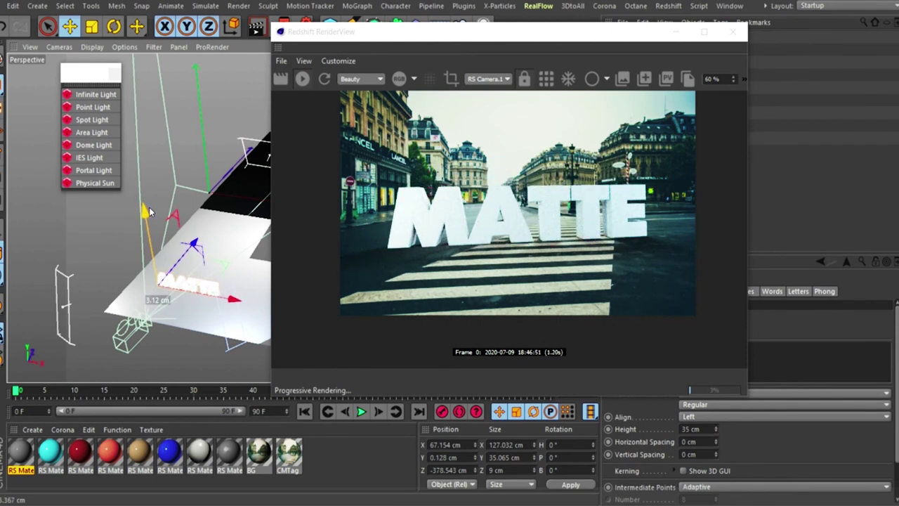
left_click_drag(492, 32, 597, 51)
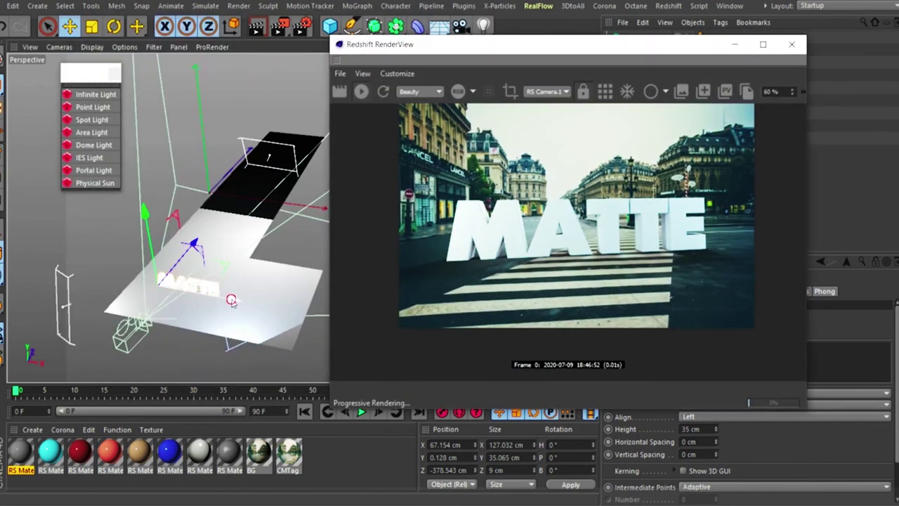
left_click_drag(233, 300, 246, 303)
left_click_drag(203, 247, 198, 254)
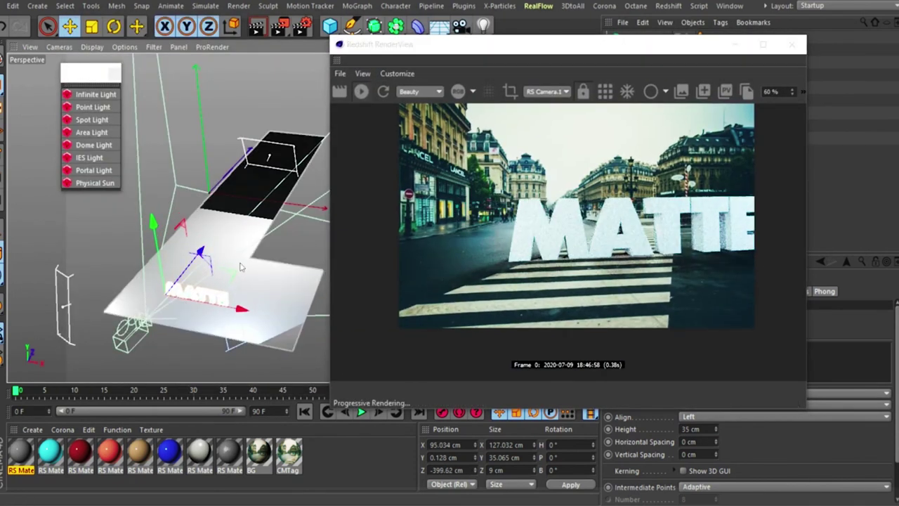
mouse_move(232, 305)
left_mouse_down()
mouse_move(224, 296)
mouse_move(232, 310)
left_mouse_up()
Apply the orange-red RS Material.1 to the MoText and the dark grey RS Material to the Plane.
left_click_drag(581, 43, 344, 5)
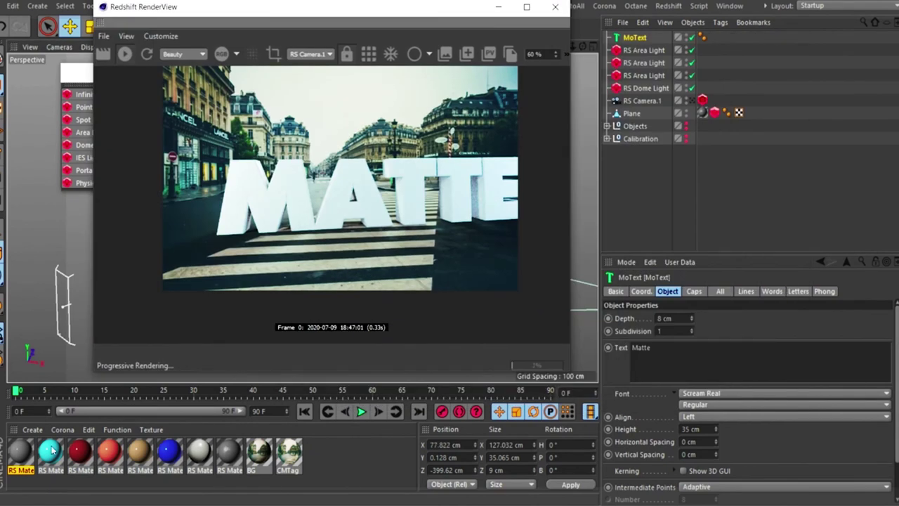
left_click_drag(109, 450, 641, 42)
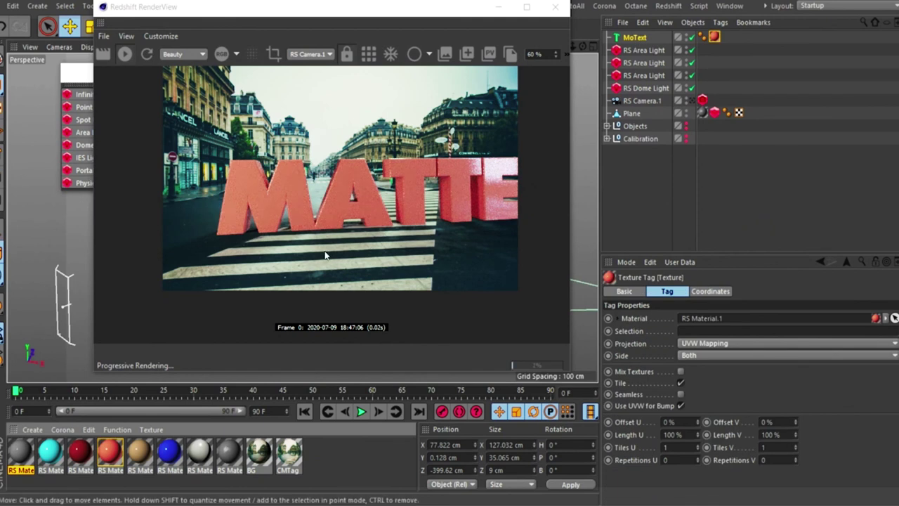
left_click_drag(229, 453, 714, 112)
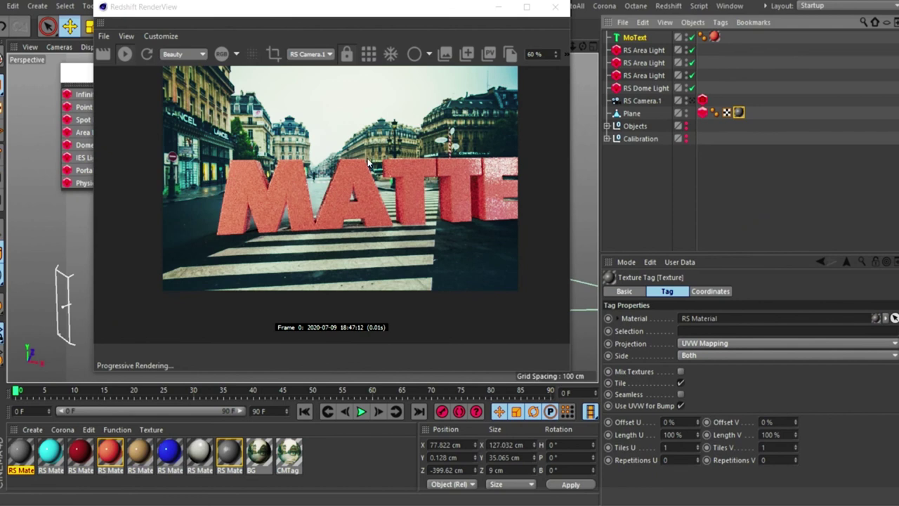
Compare the render with the Plane's matte shadow switched off and back on in its Redshift Object tag.
left_click_drag(393, 8, 369, 16)
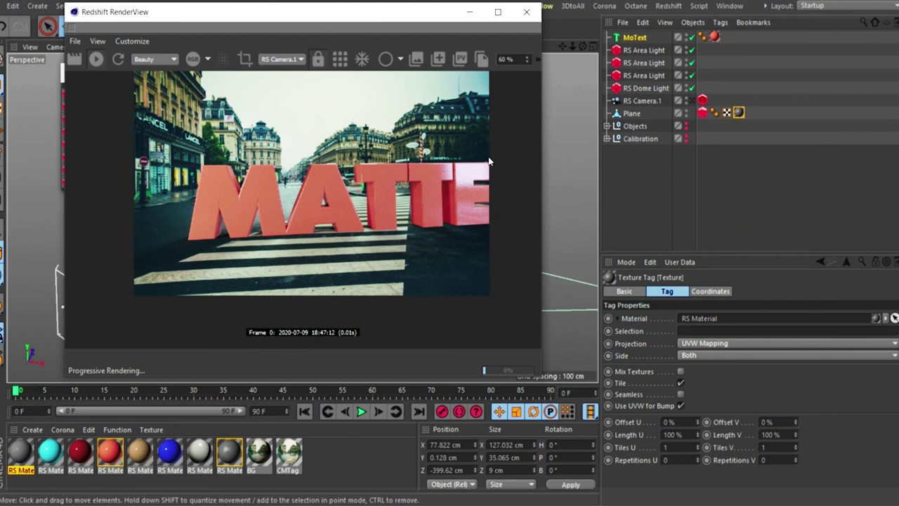
left_click(702, 113)
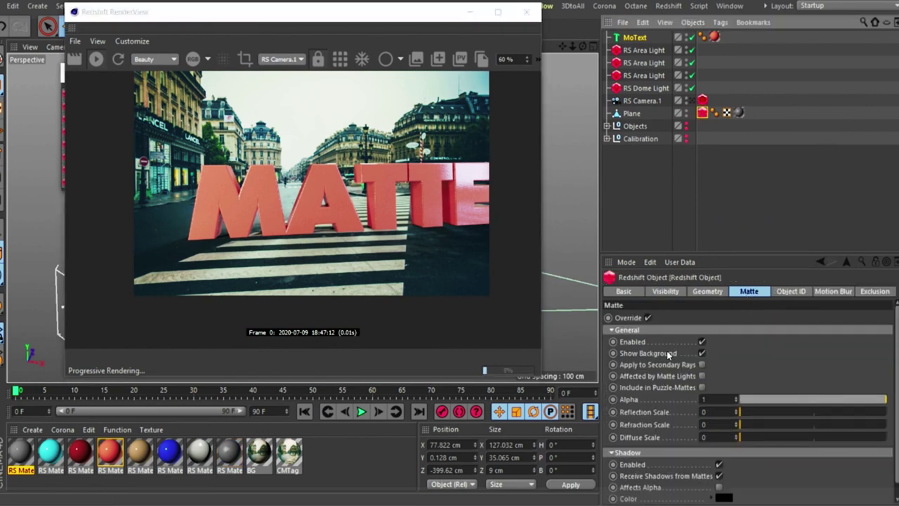
scroll(850, 394, "down", 1)
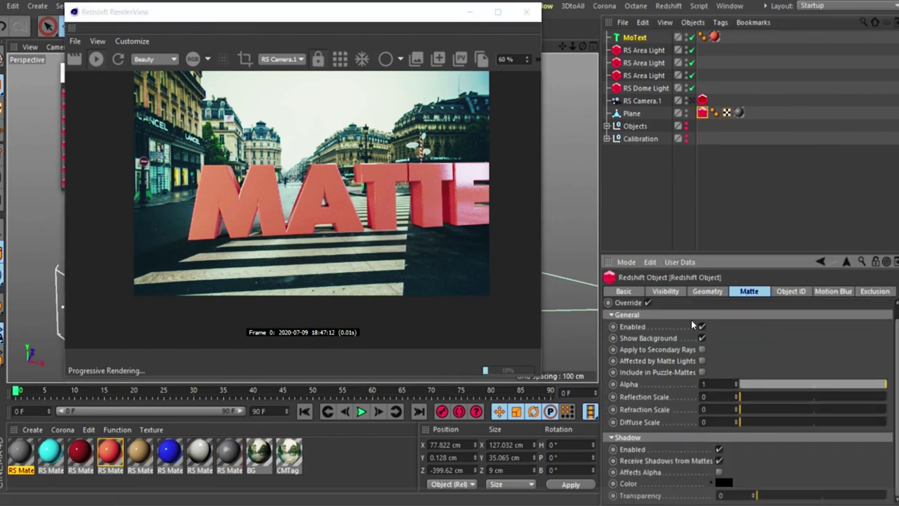
left_click(719, 450)
left_click(719, 449)
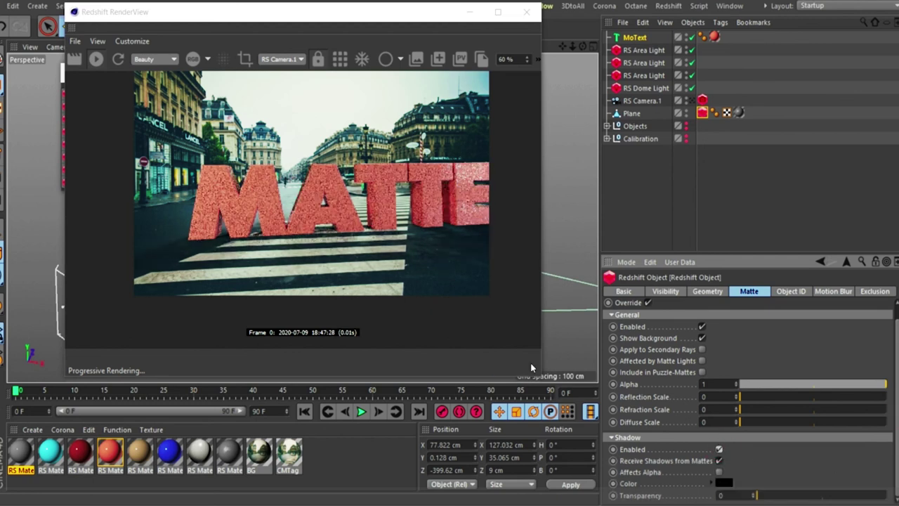
Disable the RS Dome Light's back-plate so the dome map itself fills the render background.
left_click(643, 88)
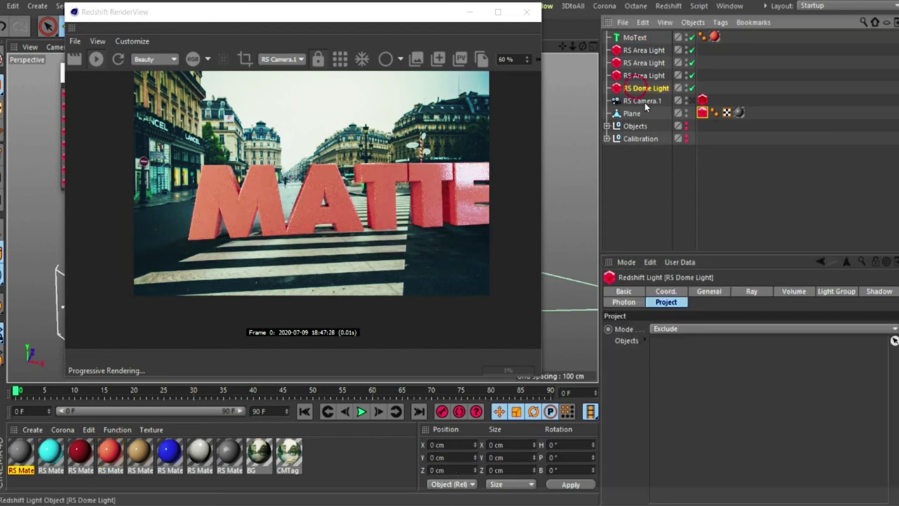
left_click(710, 291)
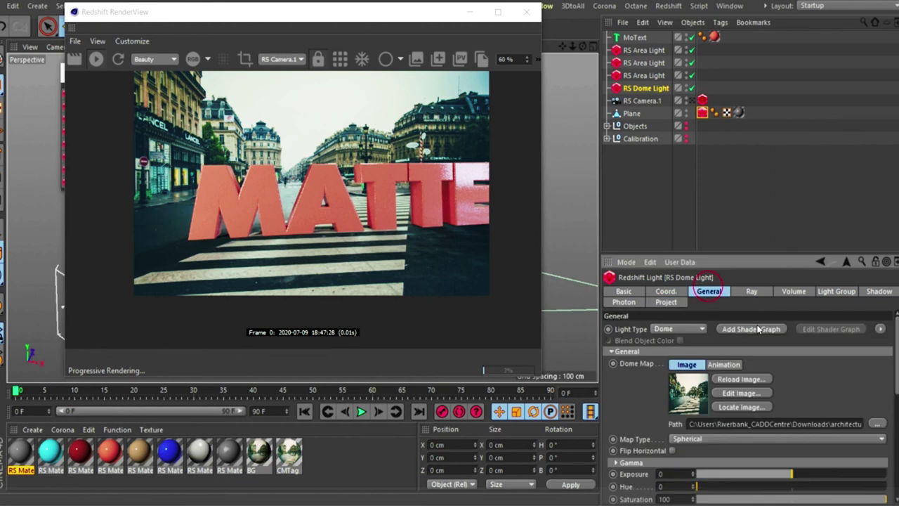
scroll(878, 457, "down", 5)
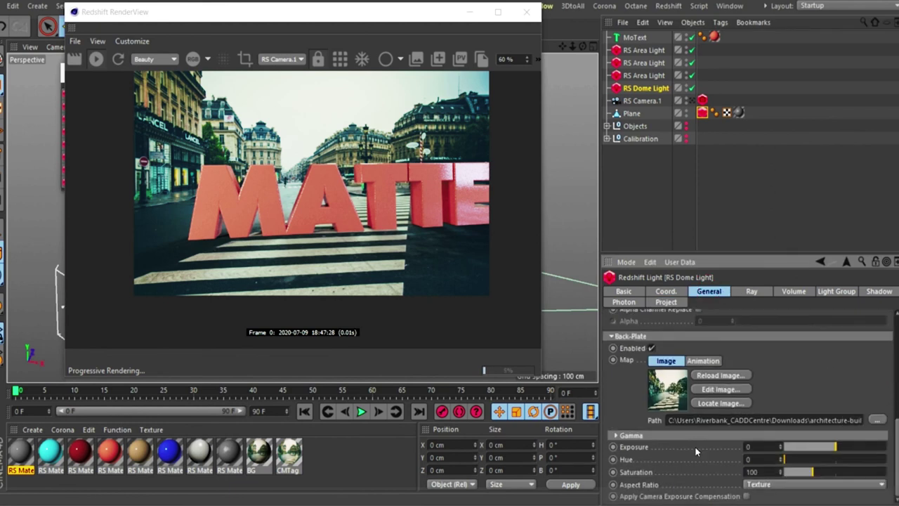
left_click(652, 348)
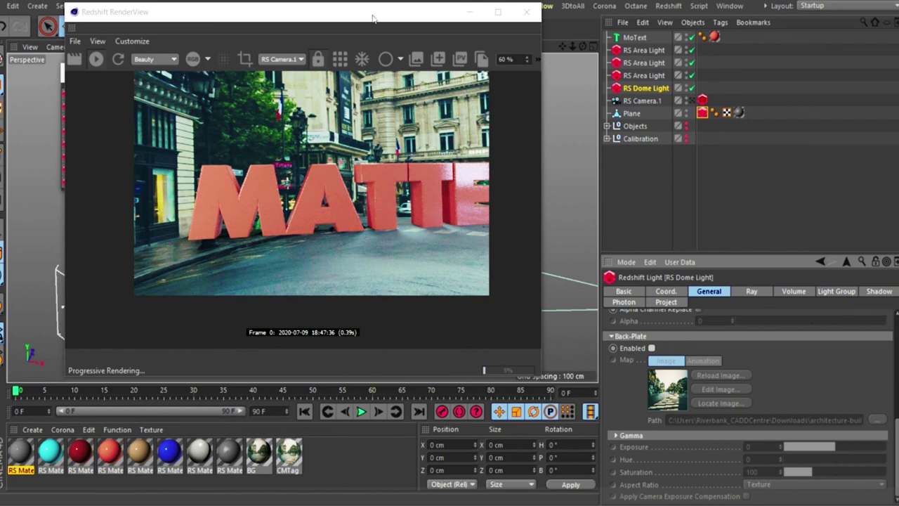
left_click_drag(316, 12, 220, 13)
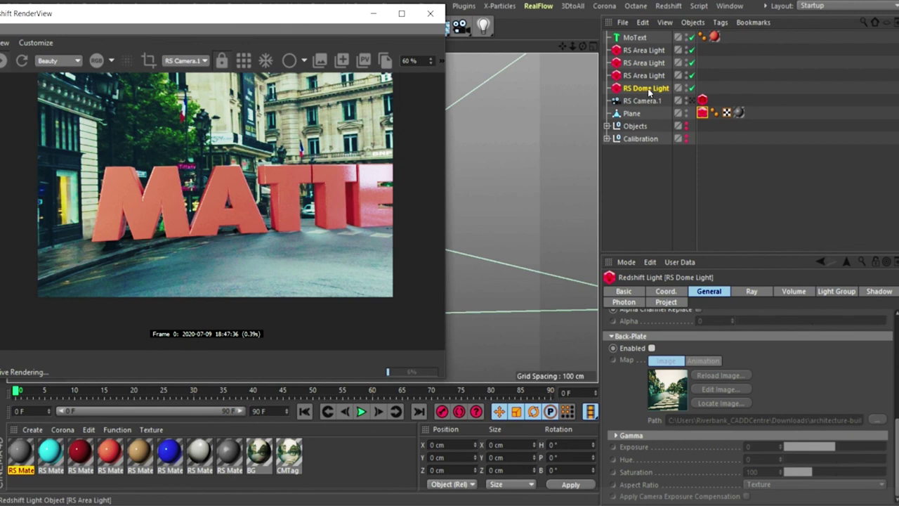
left_click_drag(302, 21, 336, 24)
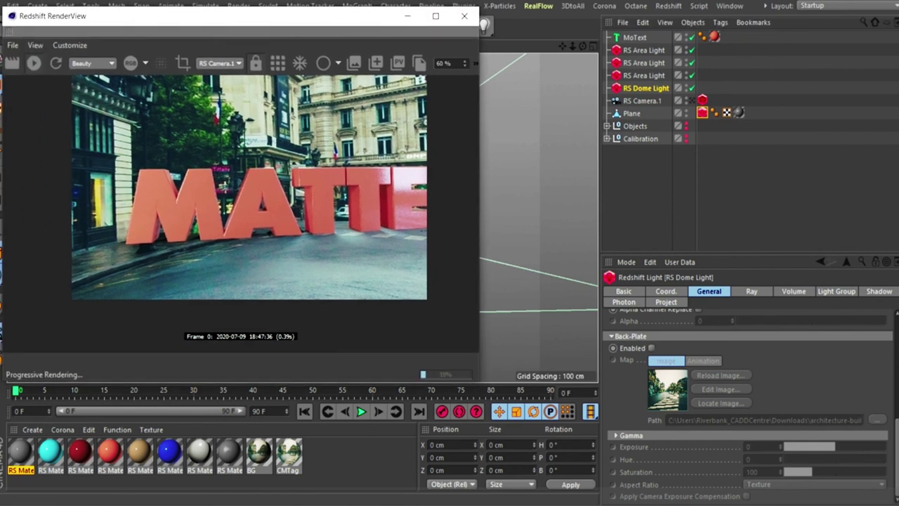
Switch to the Photos app and compare the original street photo with the render, then return to the Redshift RenderView.
left_click(469, 503)
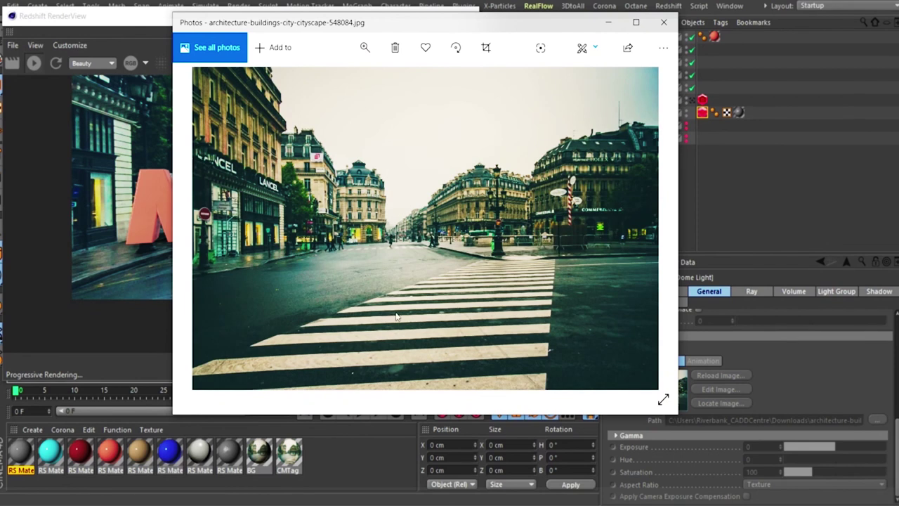
left_click_drag(449, 22, 712, 12)
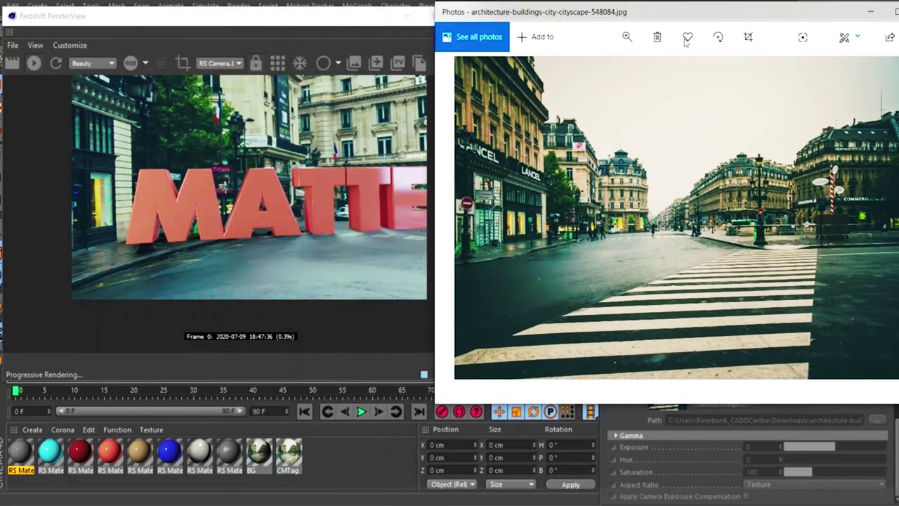
left_click_drag(559, 21, 209, 336)
left_click(382, 21)
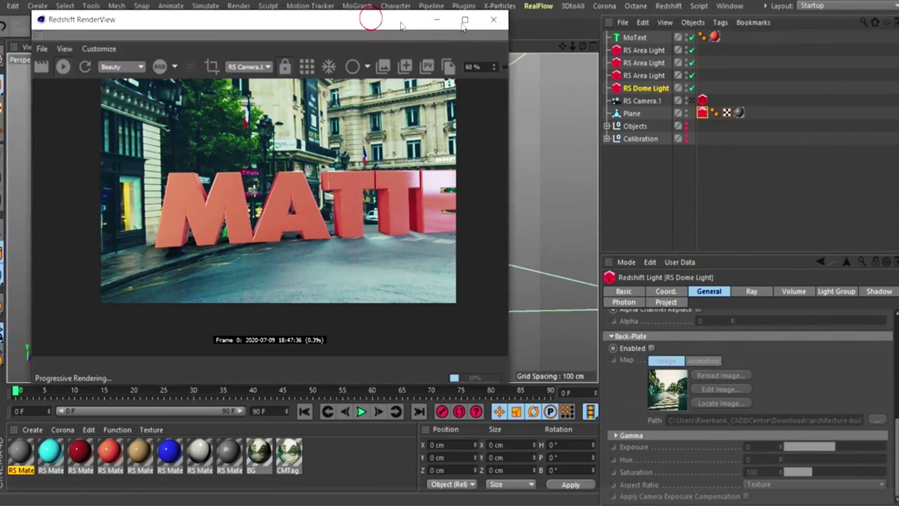
Rotate the RS Dome Light to a heading of about 49.3° so a different part of the street lights the text.
left_click_drag(368, 16, 777, 37)
left_click(114, 26)
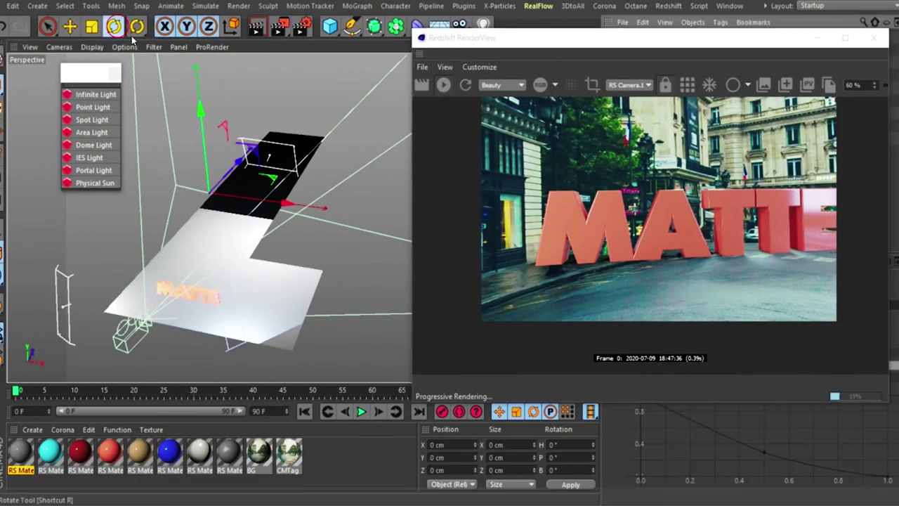
left_click_drag(229, 212, 309, 192)
left_click_drag(679, 44, 420, 10)
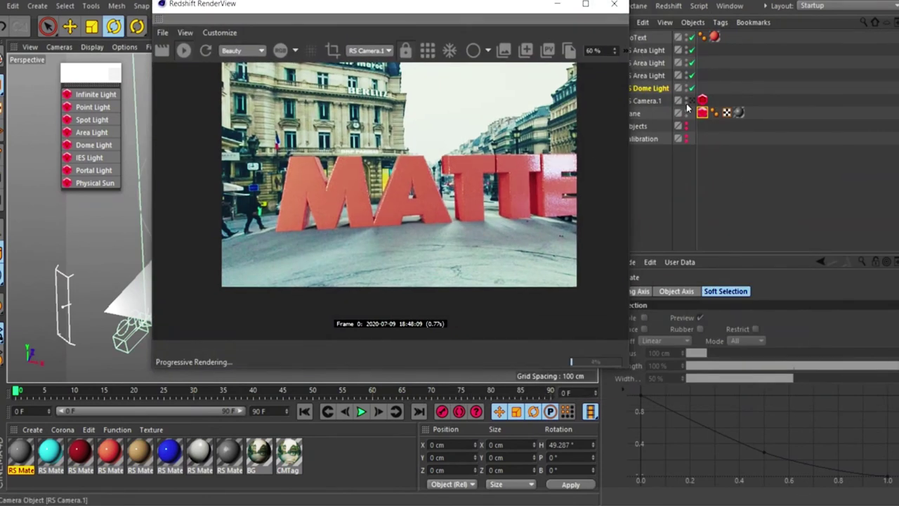
Re-enable the RS Dome Light's back-plate to bring the street photo back behind the text.
left_click(650, 88)
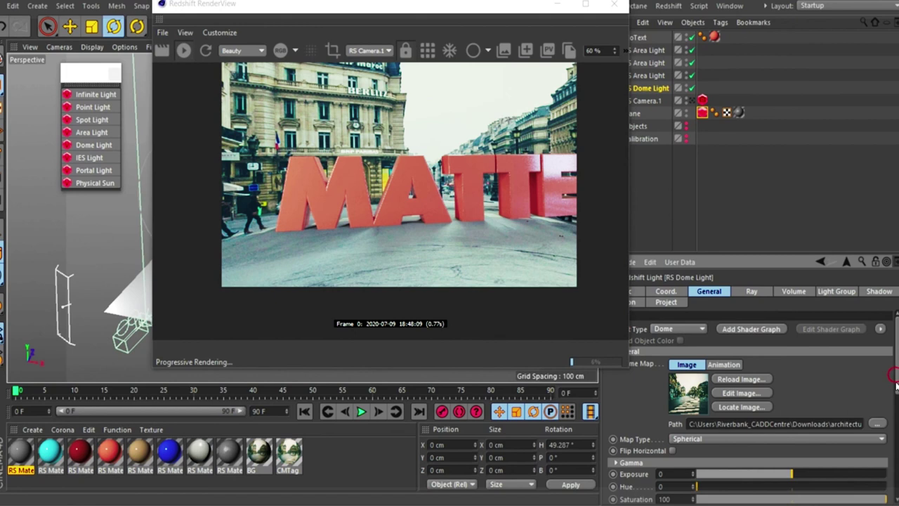
scroll(706, 457, "down", 5)
left_click(652, 368)
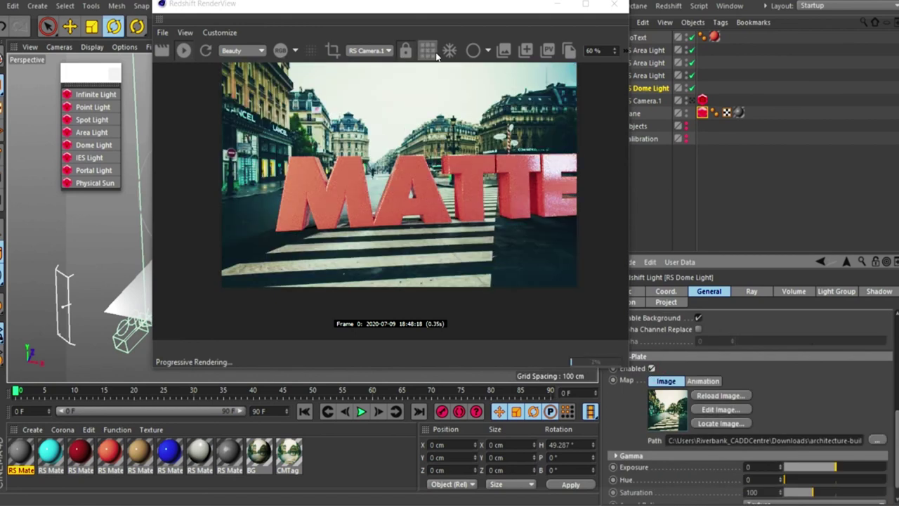
left_click_drag(447, 6, 401, 17)
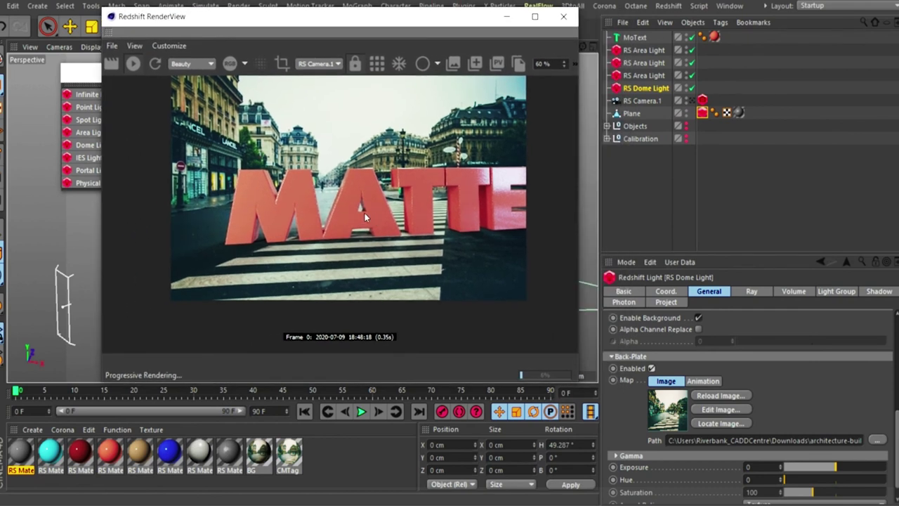